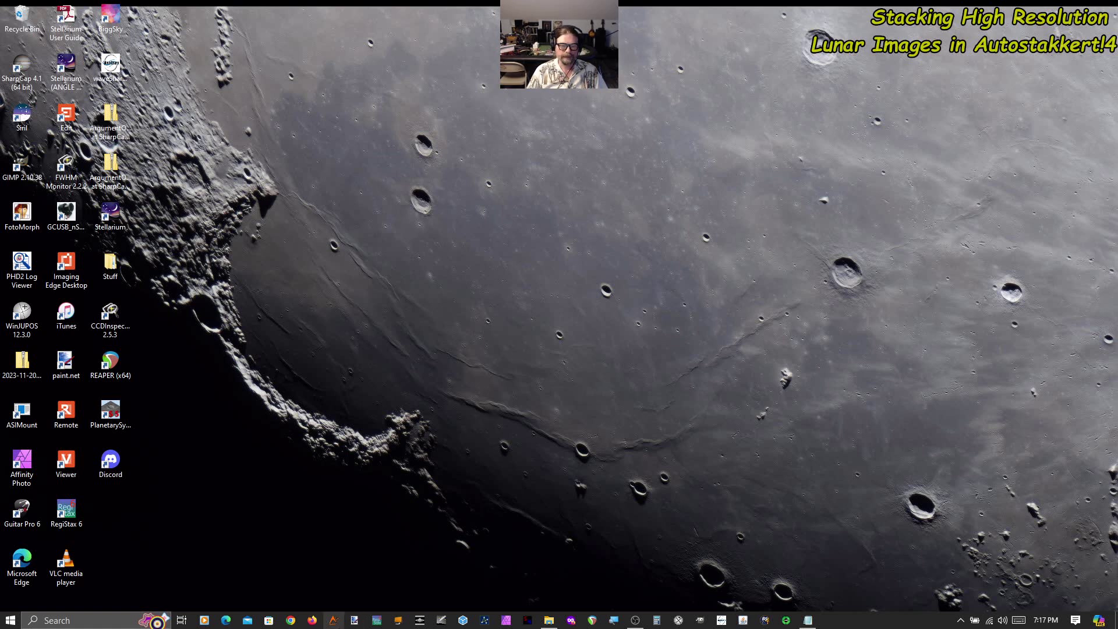
# Switch to Firefox, search the web for "autostakkert download", and open the AutoStakkert! download page
pyautogui.click(312, 620)
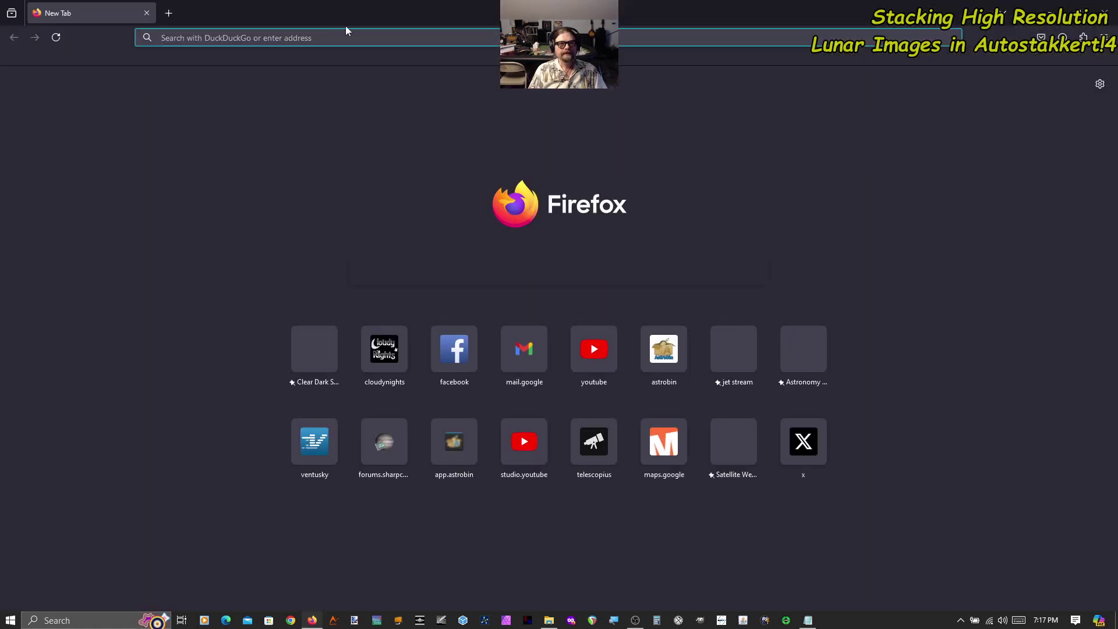
pyautogui.click(339, 37)
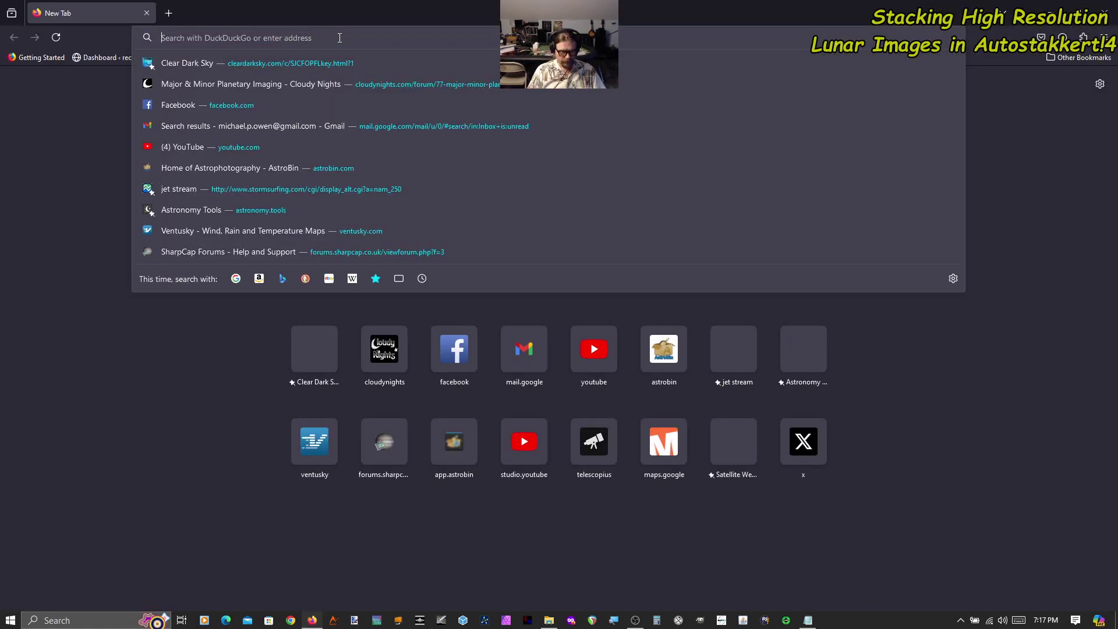
pyautogui.write('aut')
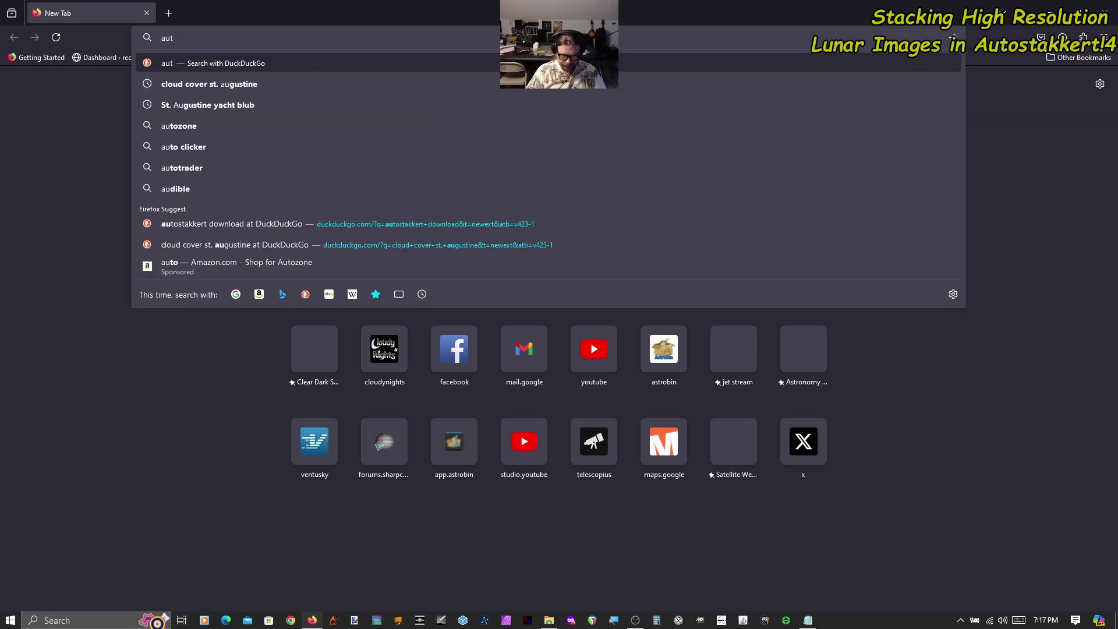
pyautogui.write('ostakkert')
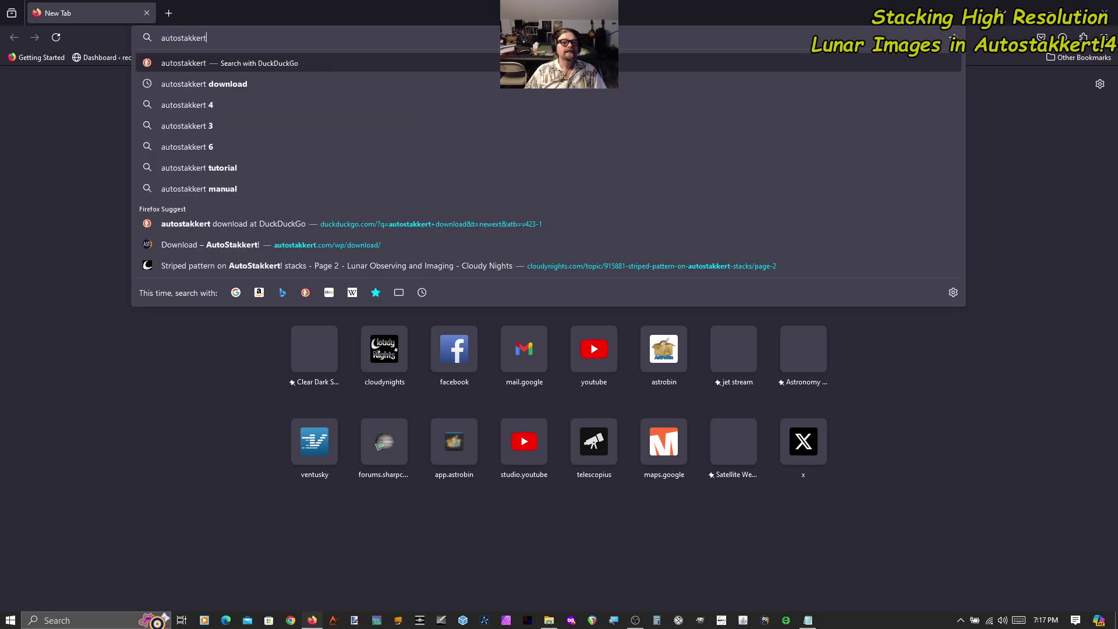
pyautogui.press('Down')
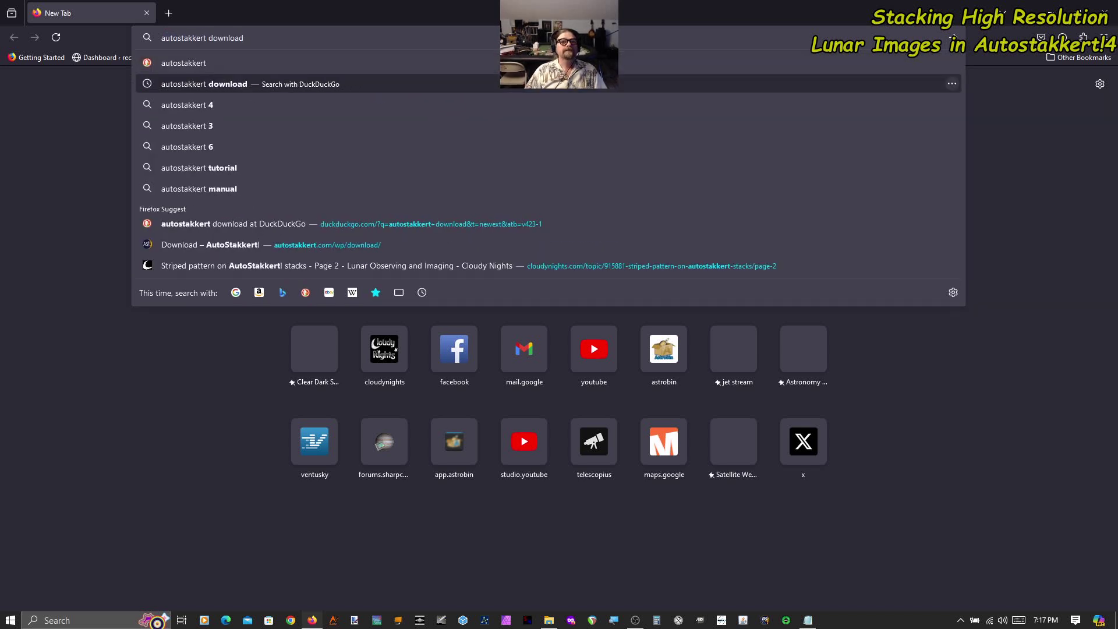
pyautogui.press('Return')
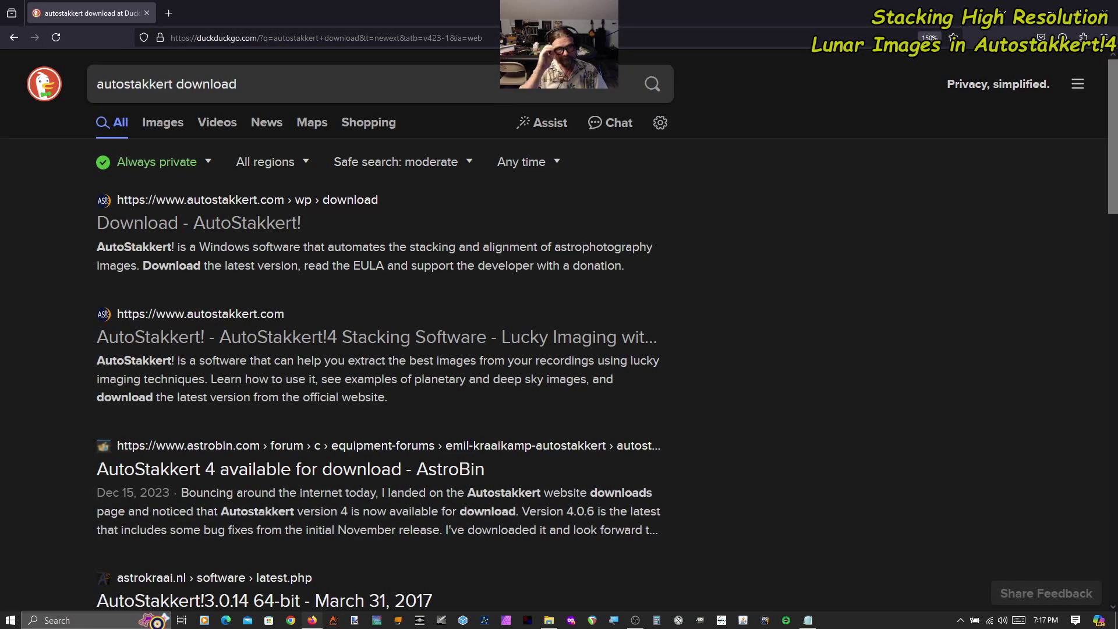
pyautogui.click(220, 227)
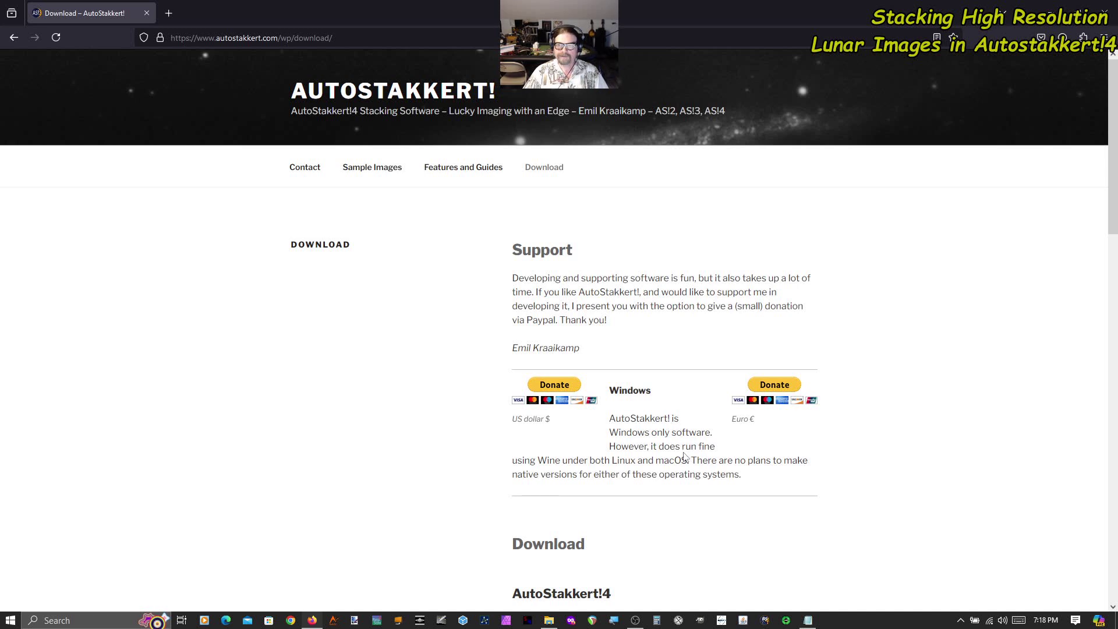
# Examine the AutoStakkert! versions offered on the download page, highlighting the AutoStakkert!4 heading, and minimize the browser
pyautogui.scroll(-3, 670, 432)
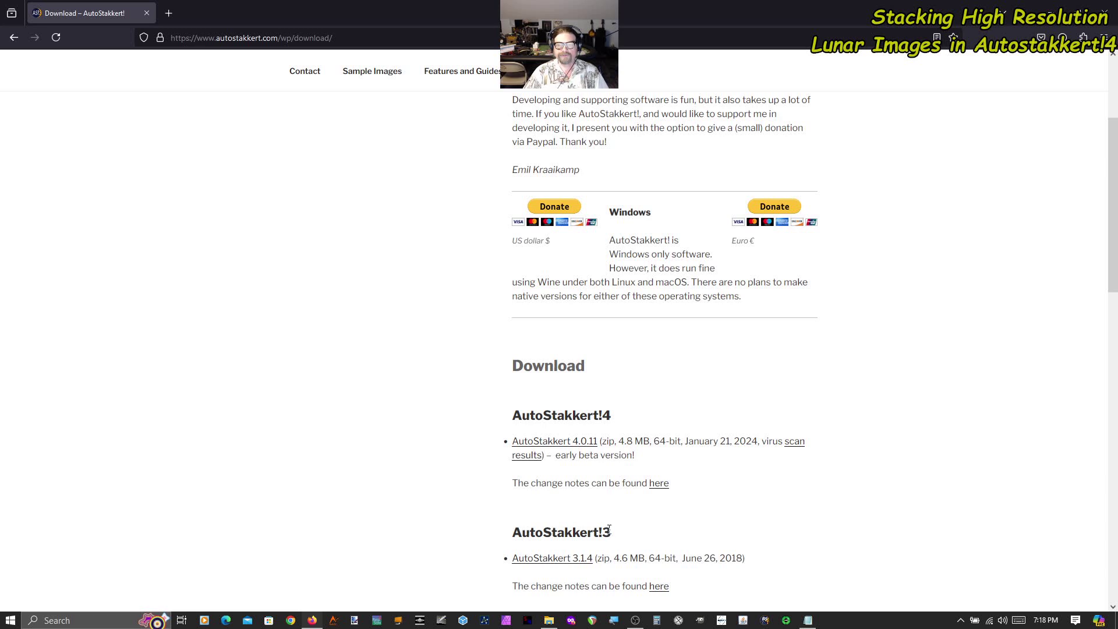
pyautogui.scroll(-2, 620, 498)
pyautogui.scroll(2, 621, 497)
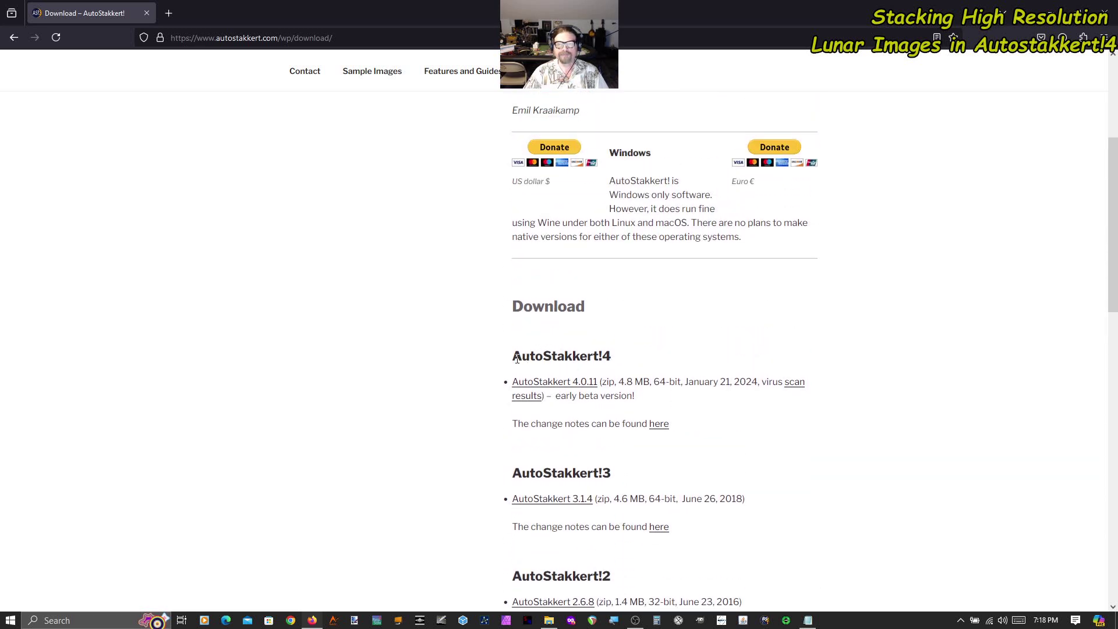
pyautogui.moveTo(517, 358); pyautogui.dragTo(612, 356)
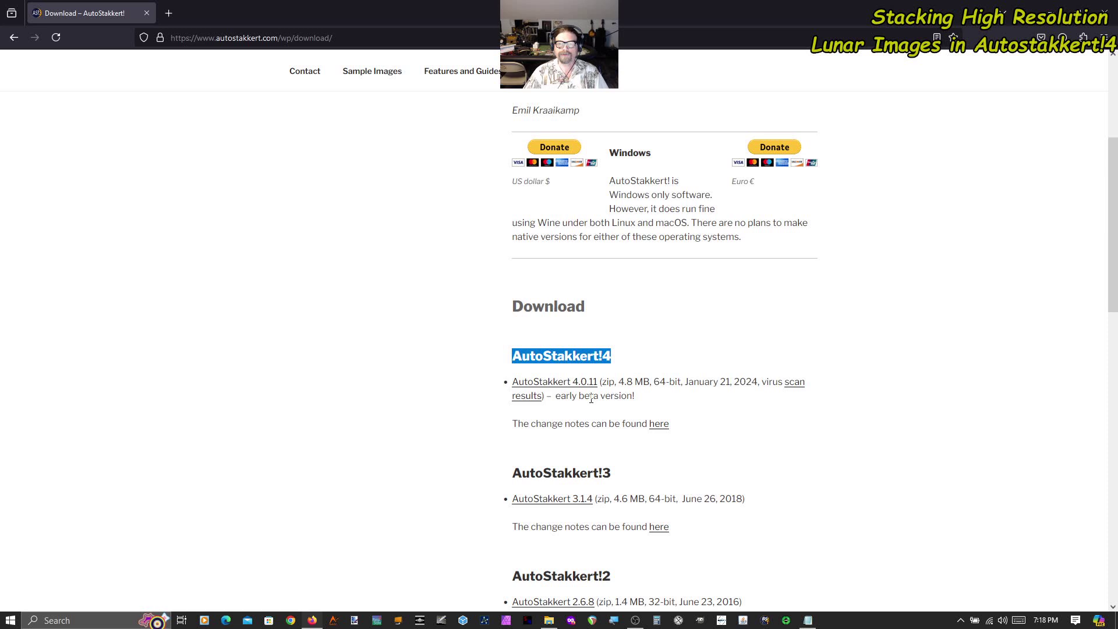
pyautogui.click(673, 314)
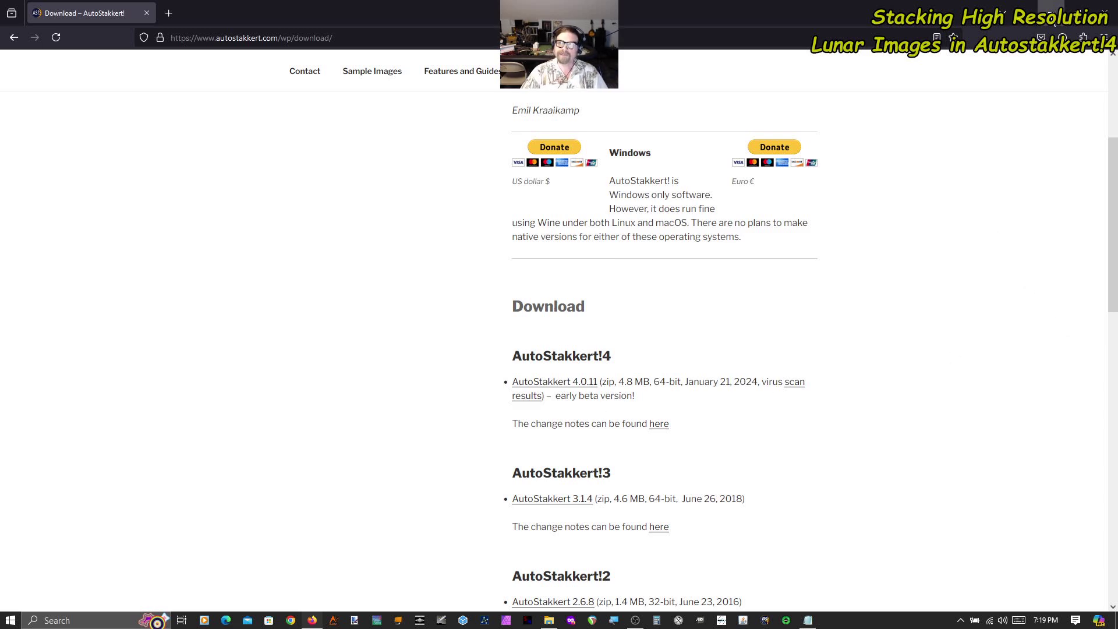
pyautogui.click(1052, 17)
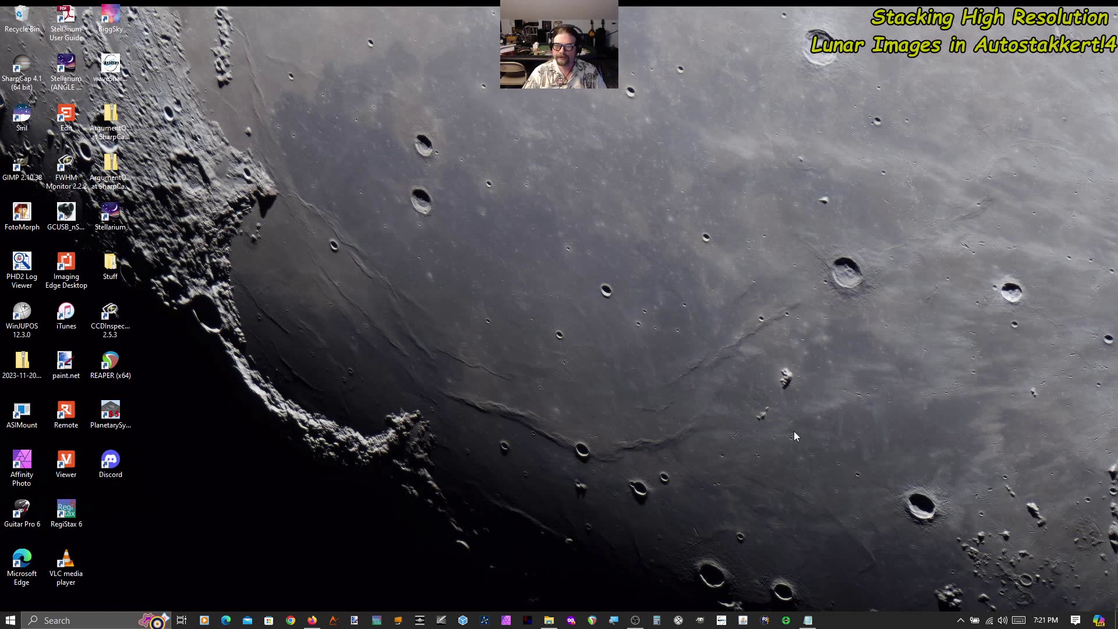
# Launch AutoStakkert!4 and arrange its main window and Frame View window side by side on the desktop
pyautogui.click(767, 621)
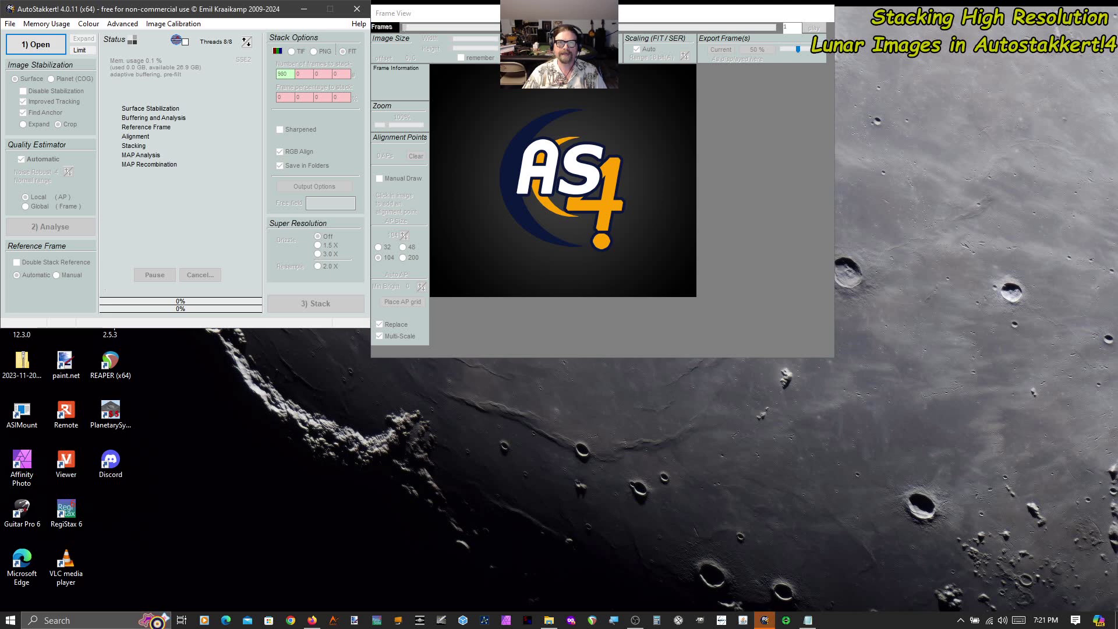
pyautogui.moveTo(521, 13); pyautogui.dragTo(766, 91)
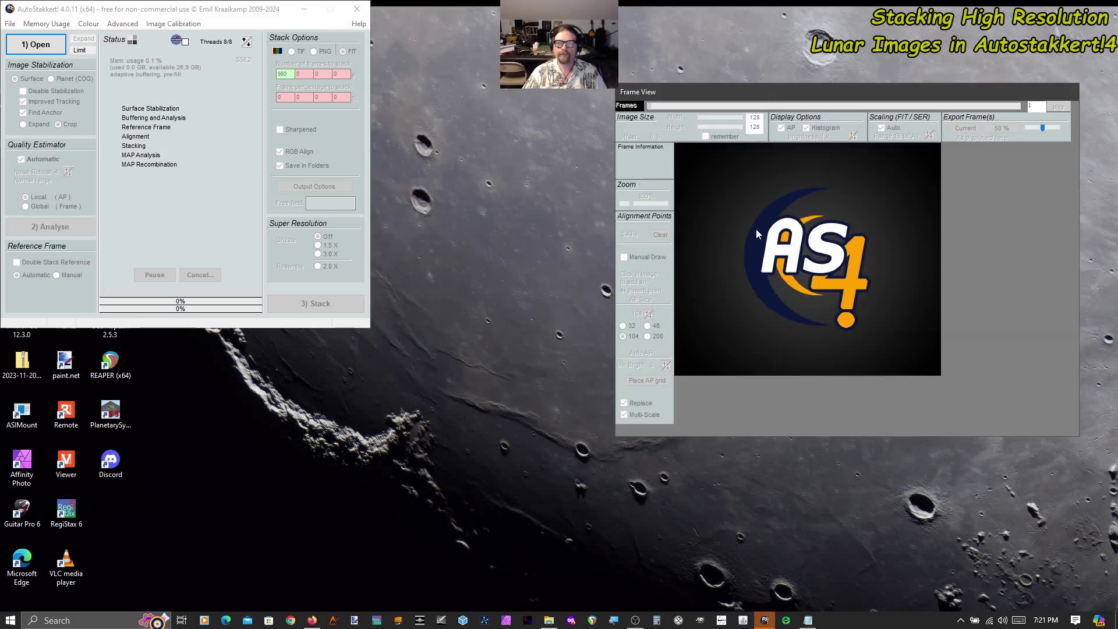
pyautogui.moveTo(240, 14); pyautogui.dragTo(395, 66)
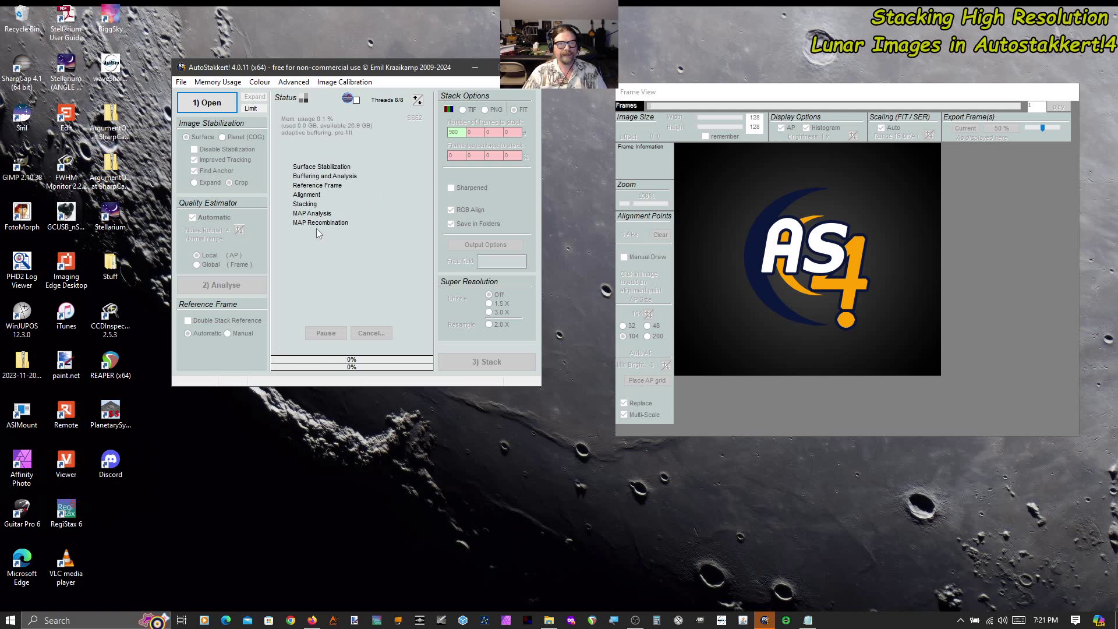
pyautogui.click(181, 82)
pyautogui.click(184, 83)
pyautogui.click(187, 83)
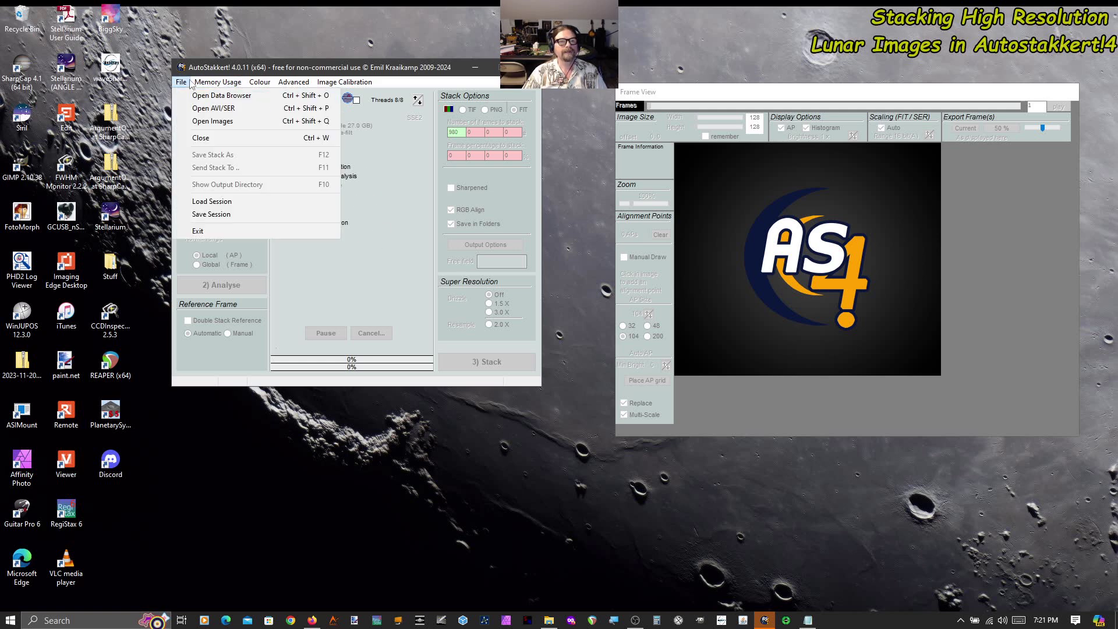
pyautogui.click(186, 94)
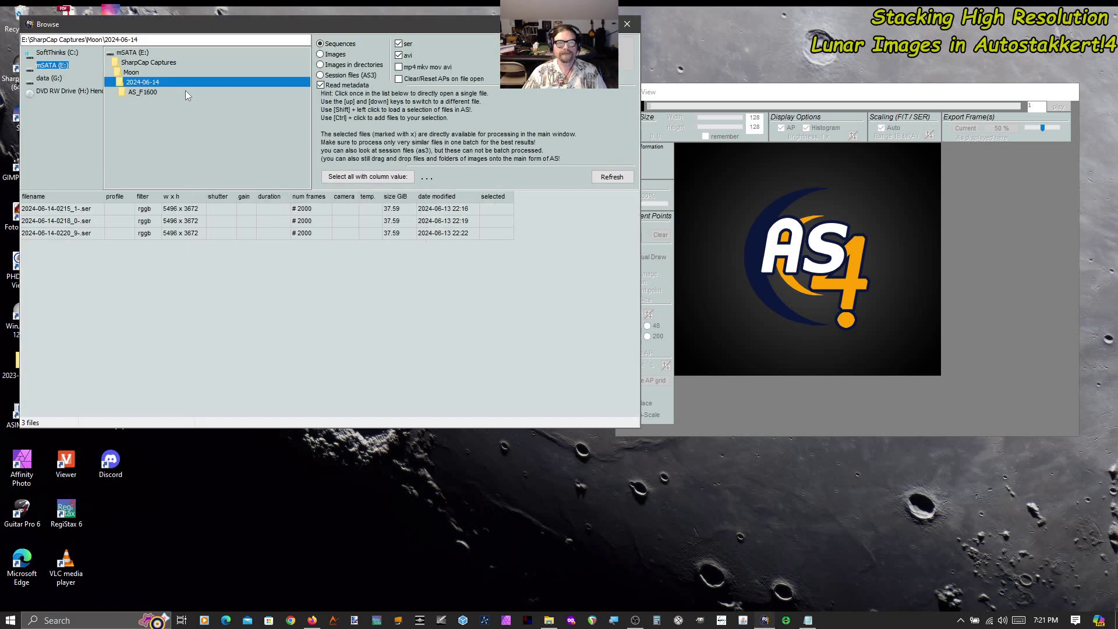
pyautogui.moveTo(277, 28); pyautogui.dragTo(374, 103)
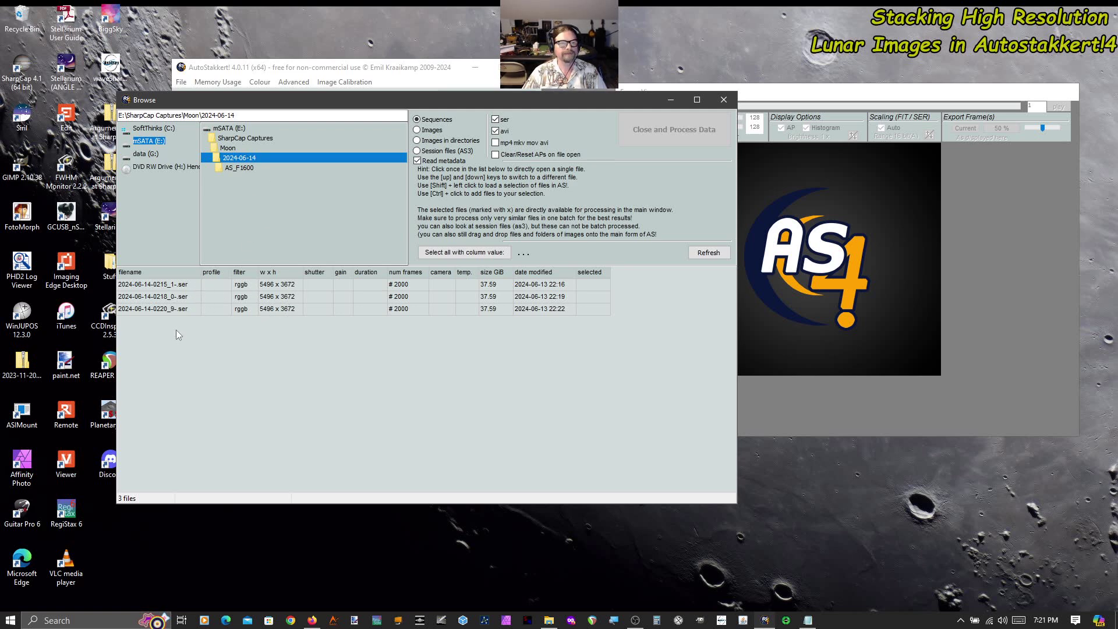
pyautogui.click(166, 285)
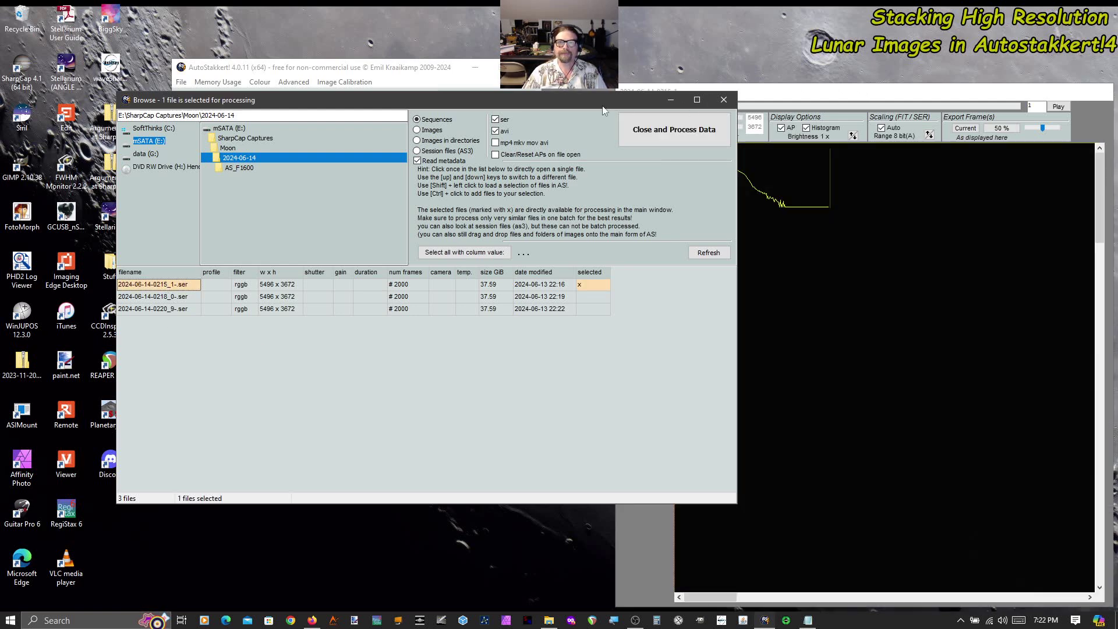
# Set the frame preview zoom to 20% and arrange the preview and file browser windows so both can be seen
pyautogui.moveTo(604, 110); pyautogui.dragTo(480, 77)
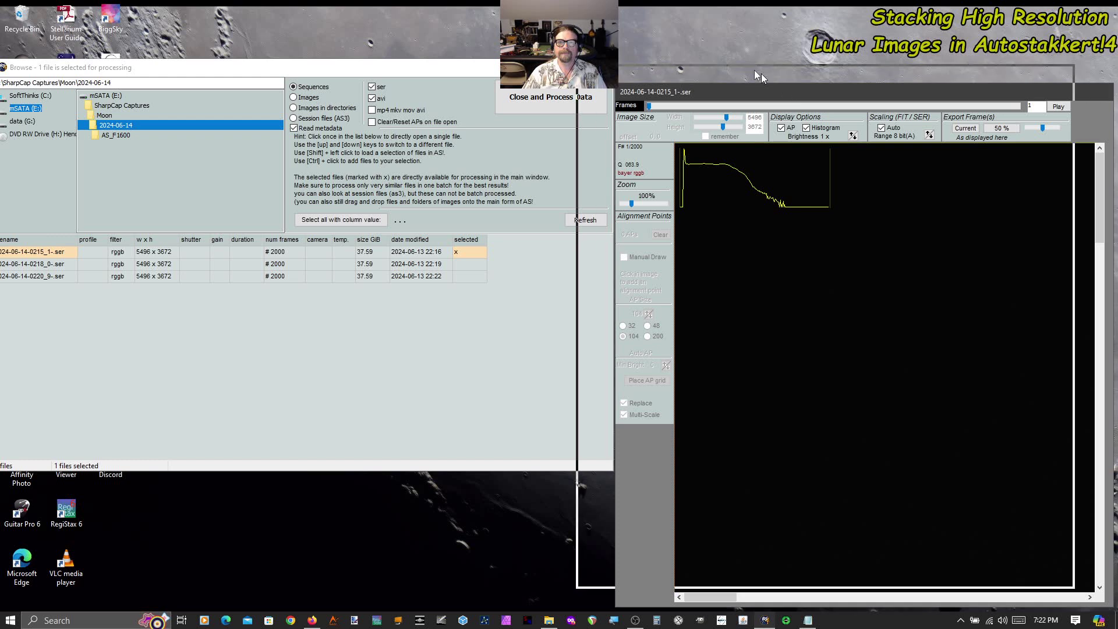
pyautogui.moveTo(760, 73); pyautogui.dragTo(638, 14)
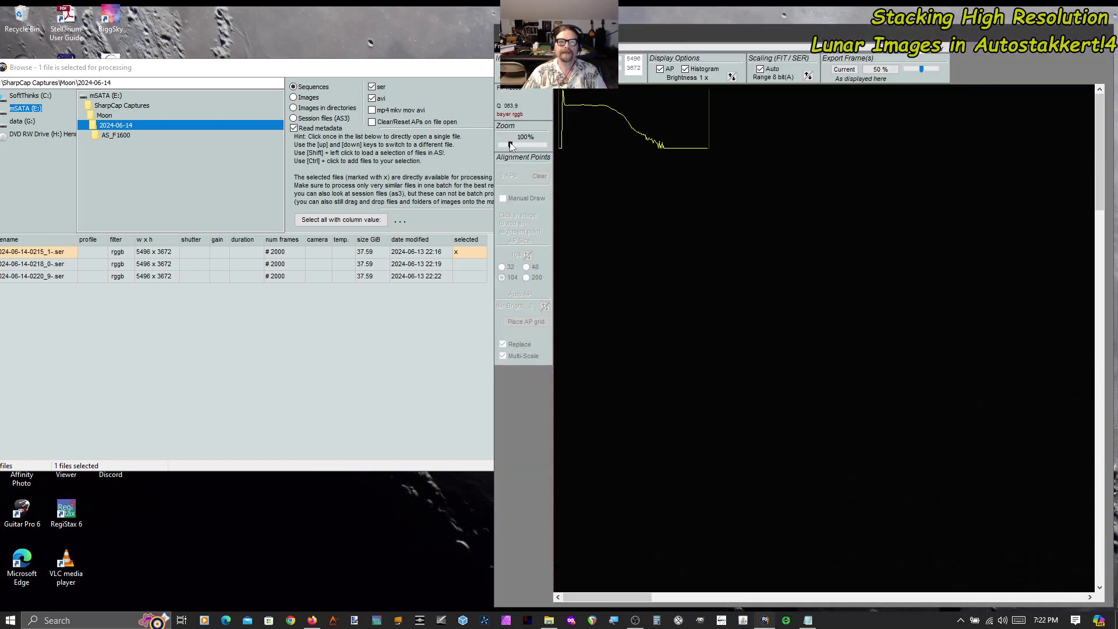
pyautogui.moveTo(510, 145); pyautogui.dragTo(490, 146)
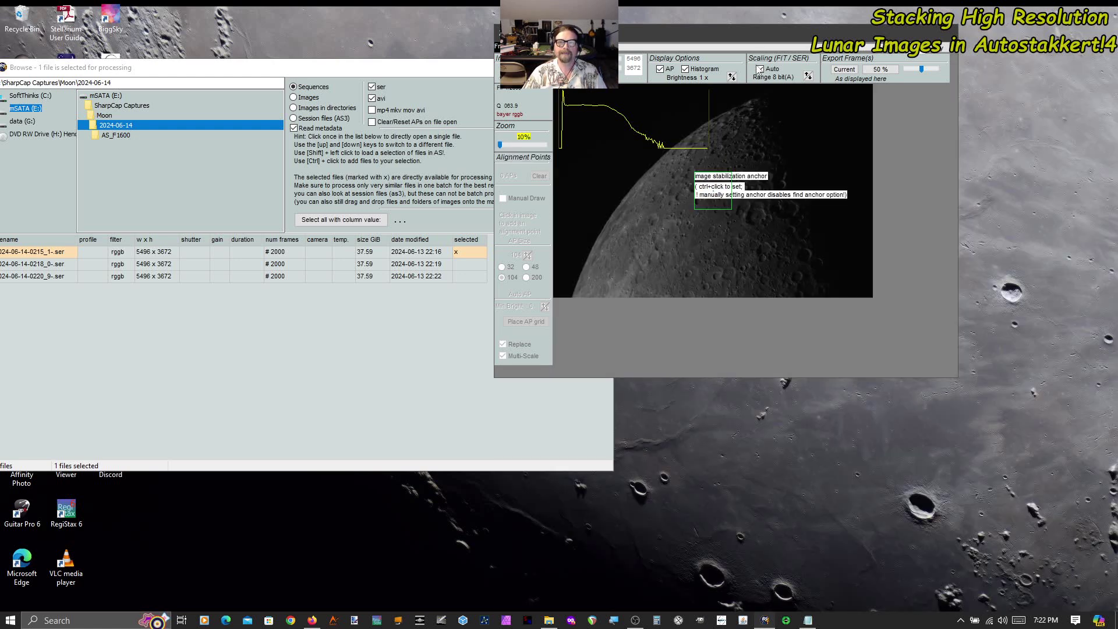
pyautogui.moveTo(737, 38); pyautogui.dragTo(595, 47)
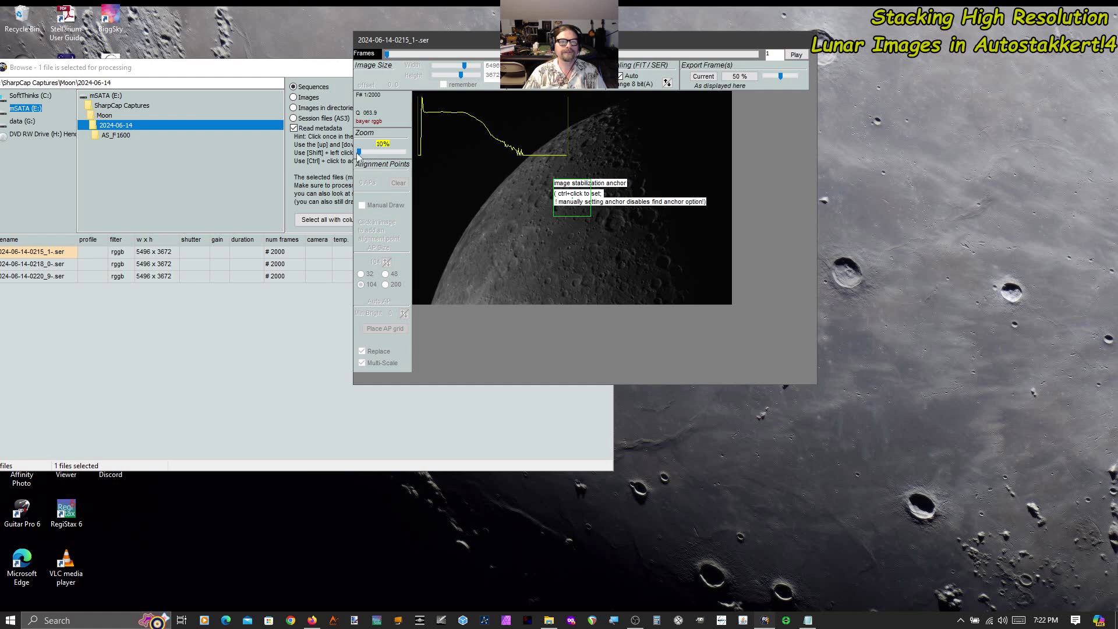
pyautogui.moveTo(357, 150); pyautogui.dragTo(358, 152)
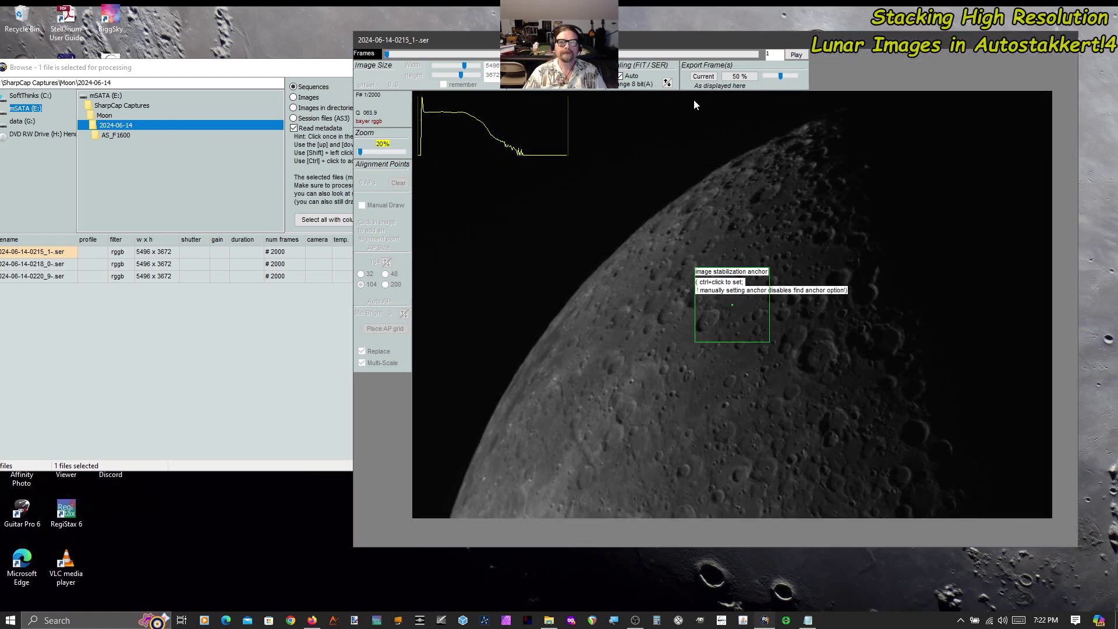
pyautogui.moveTo(718, 39); pyautogui.dragTo(711, 22)
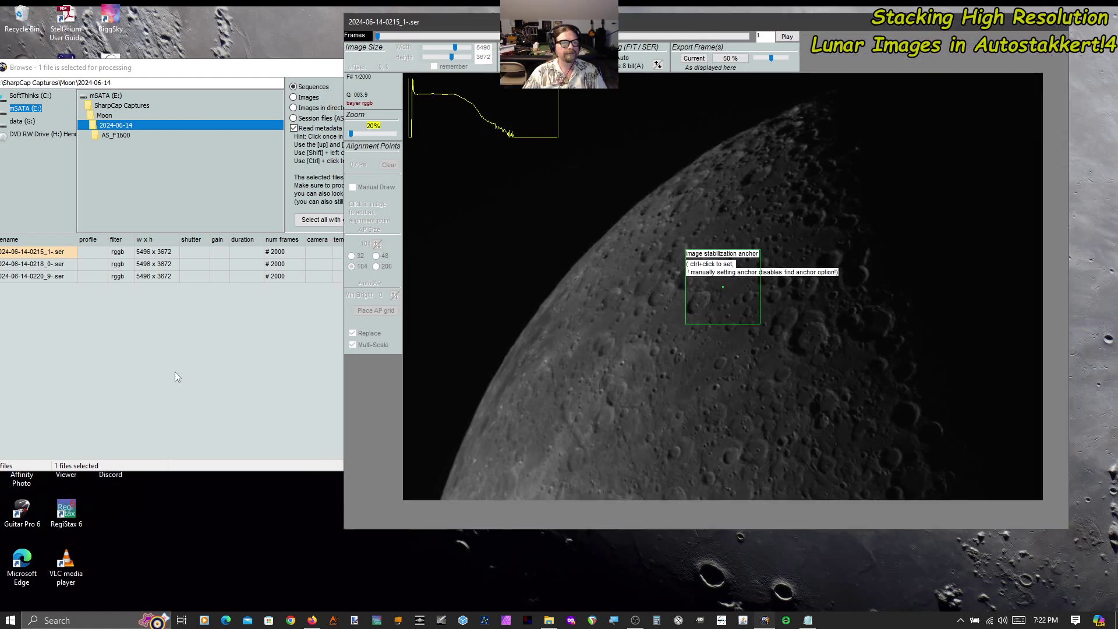
pyautogui.click(60, 265)
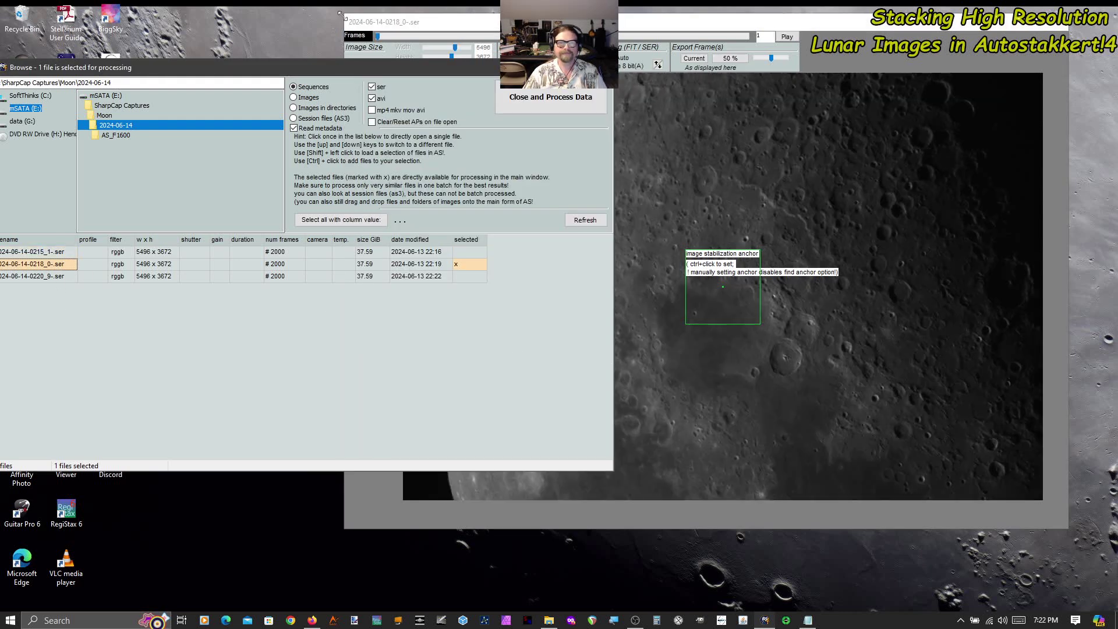
pyautogui.click(441, 22)
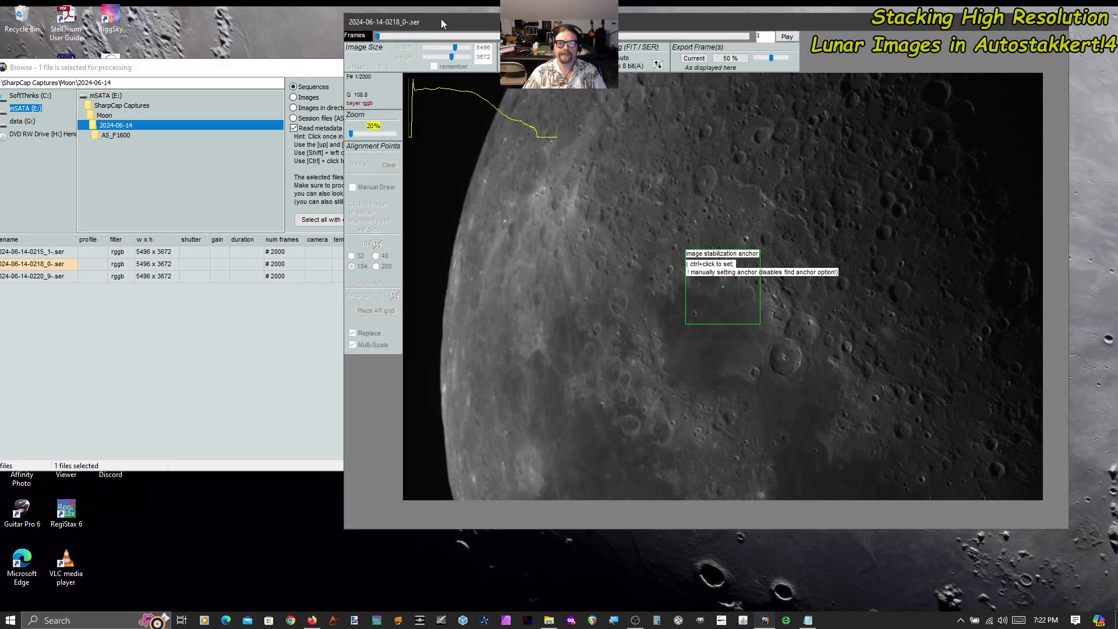
pyautogui.click(61, 278)
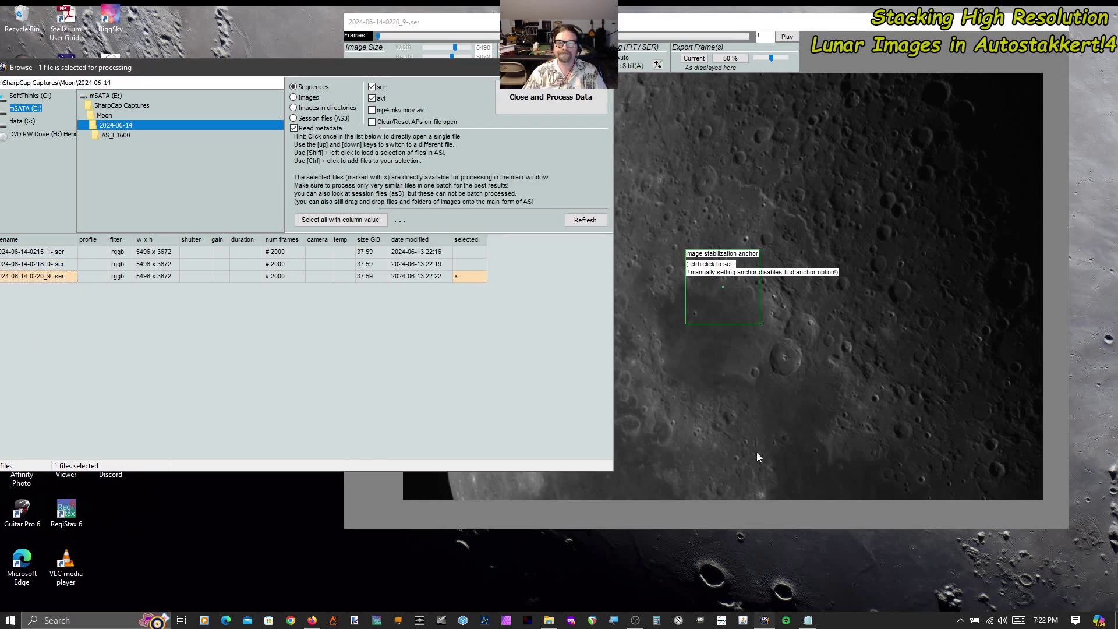
pyautogui.click(747, 22)
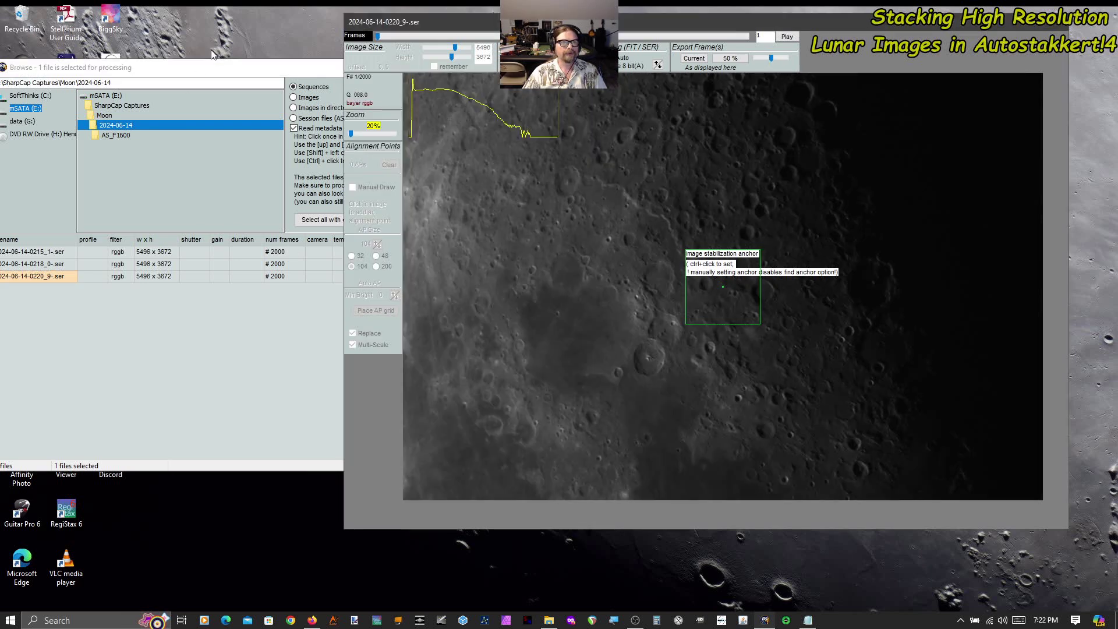
# Mark all three .ser sequences in the 2024-06-14 folder for batch processing and bring the whole file browser into view
pyautogui.click(68, 271)
pyautogui.press('super')
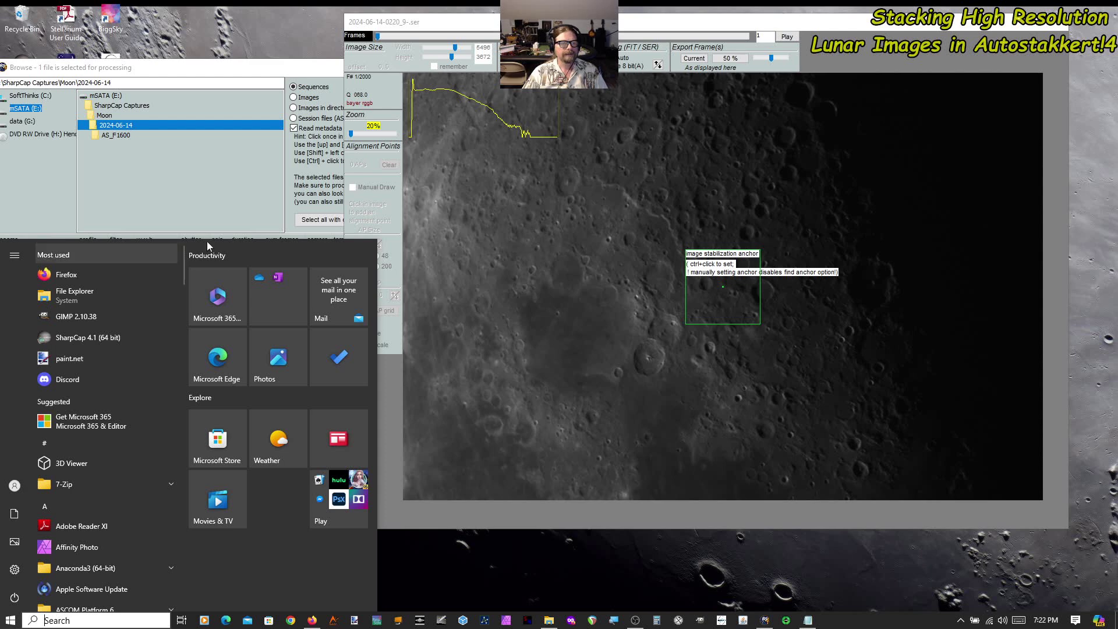
pyautogui.click(244, 70)
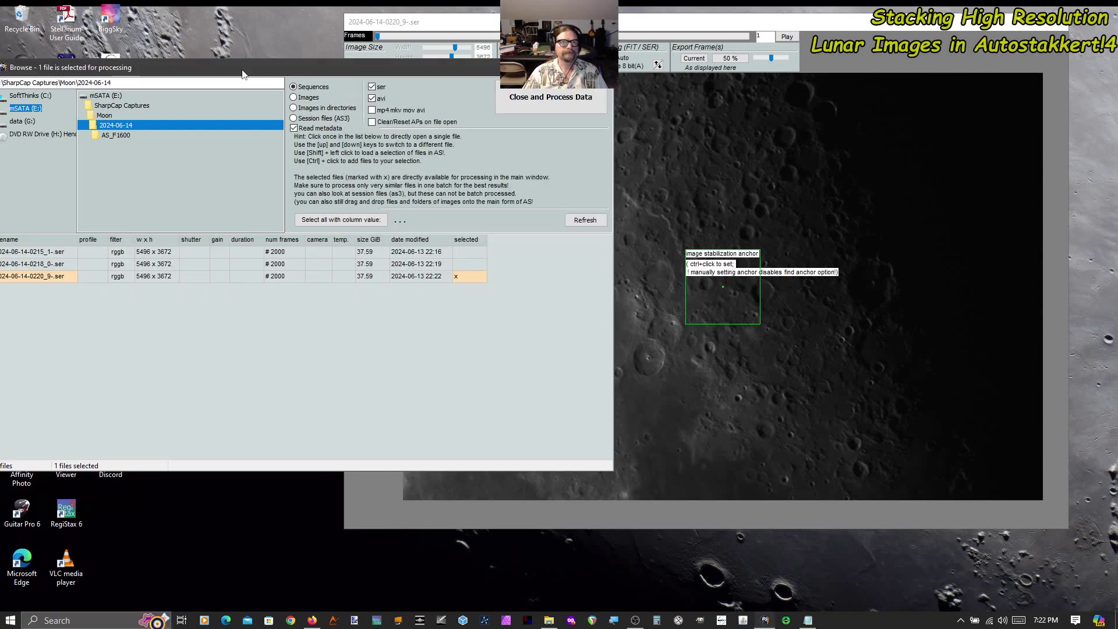
pyautogui.keyDown('ctrl'); pyautogui.click(57, 265); pyautogui.keyUp('ctrl')
pyautogui.keyDown('ctrl'); pyautogui.click(59, 255); pyautogui.keyUp('ctrl')
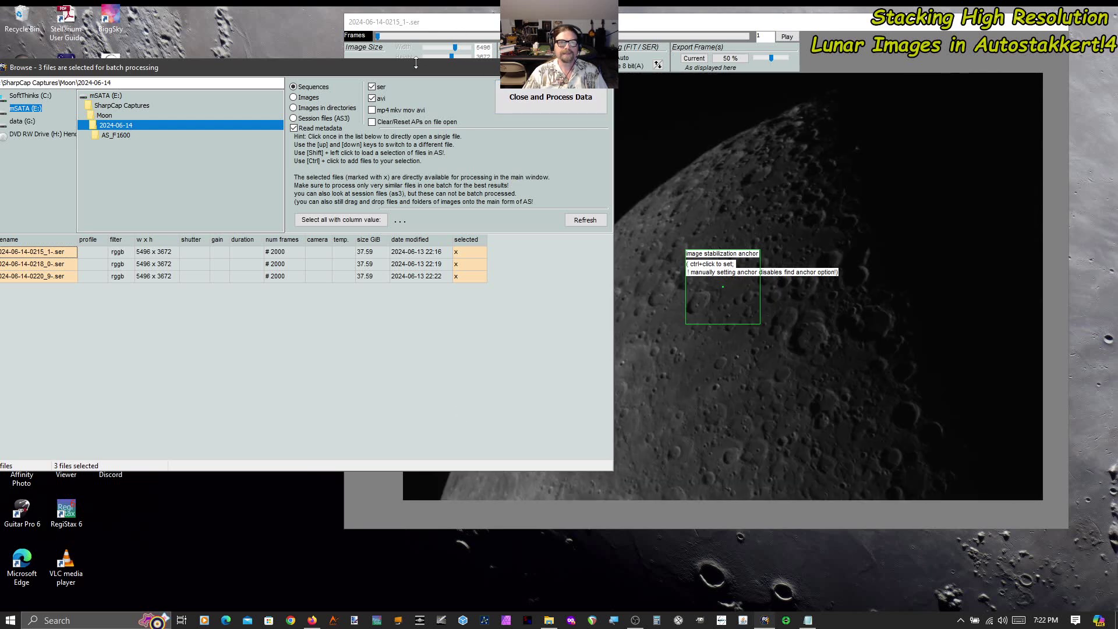
pyautogui.moveTo(416, 69); pyautogui.dragTo(506, 79)
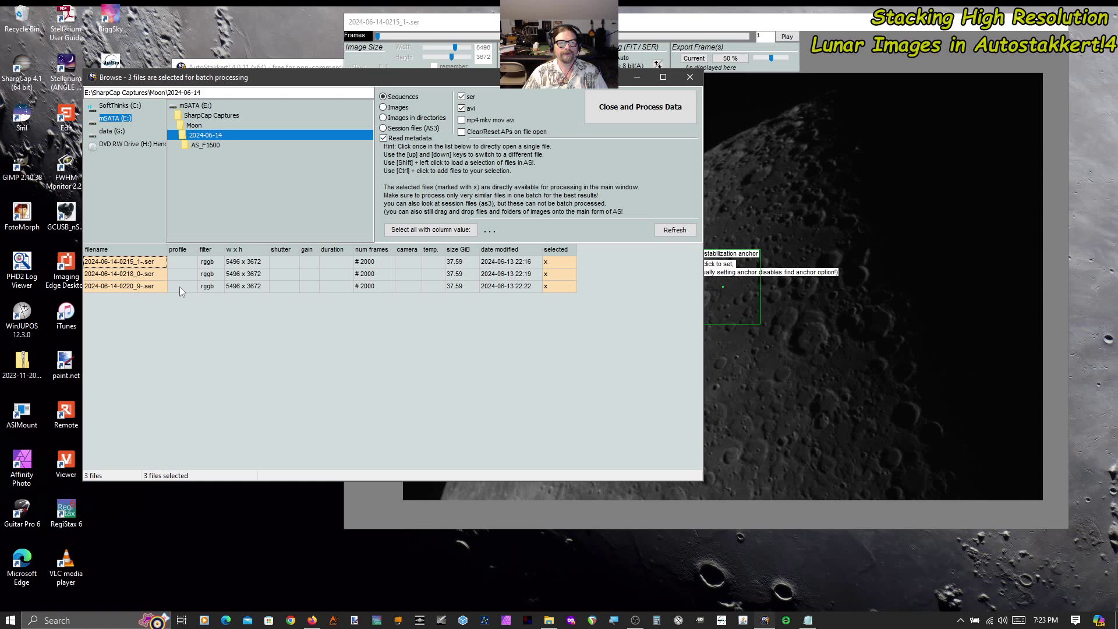
# Clear the selection in the file browser, leaving no sequence marked for processing
pyautogui.click(158, 285)
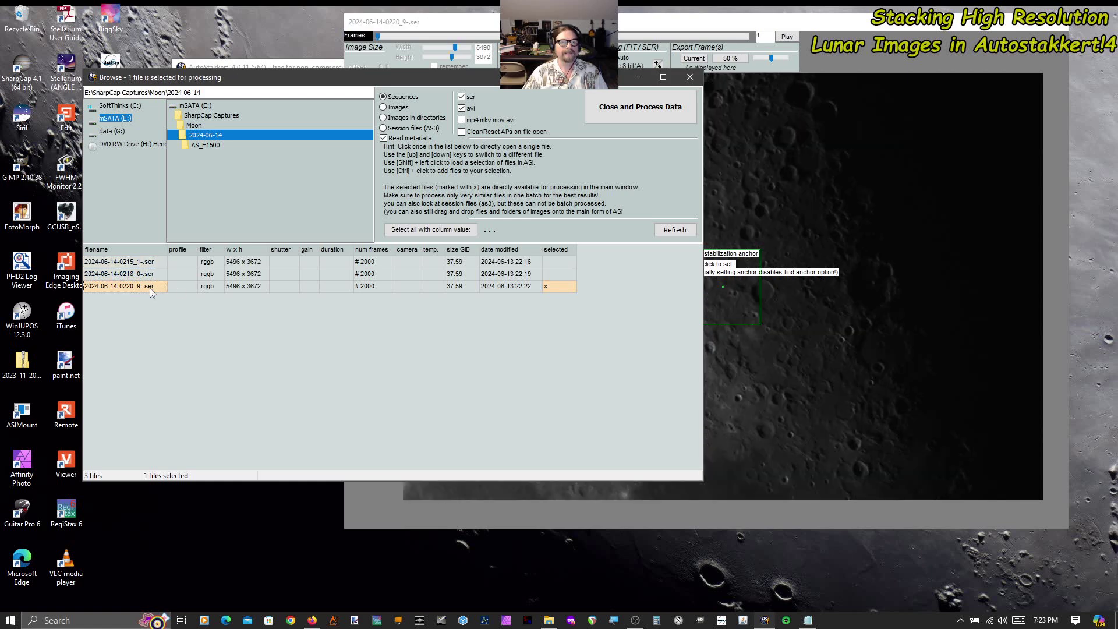
pyautogui.click(150, 288)
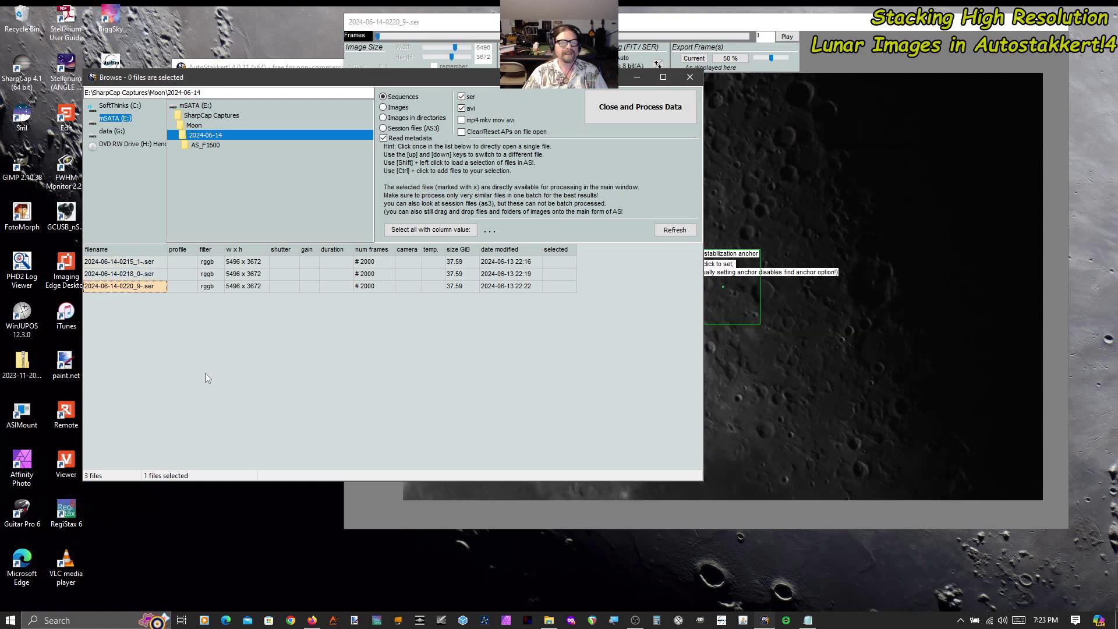
# Close the data browser, switch to File Explorer and show the 2024-06-14 folder inside SharpCap Captures > Moon
pyautogui.click(628, 114)
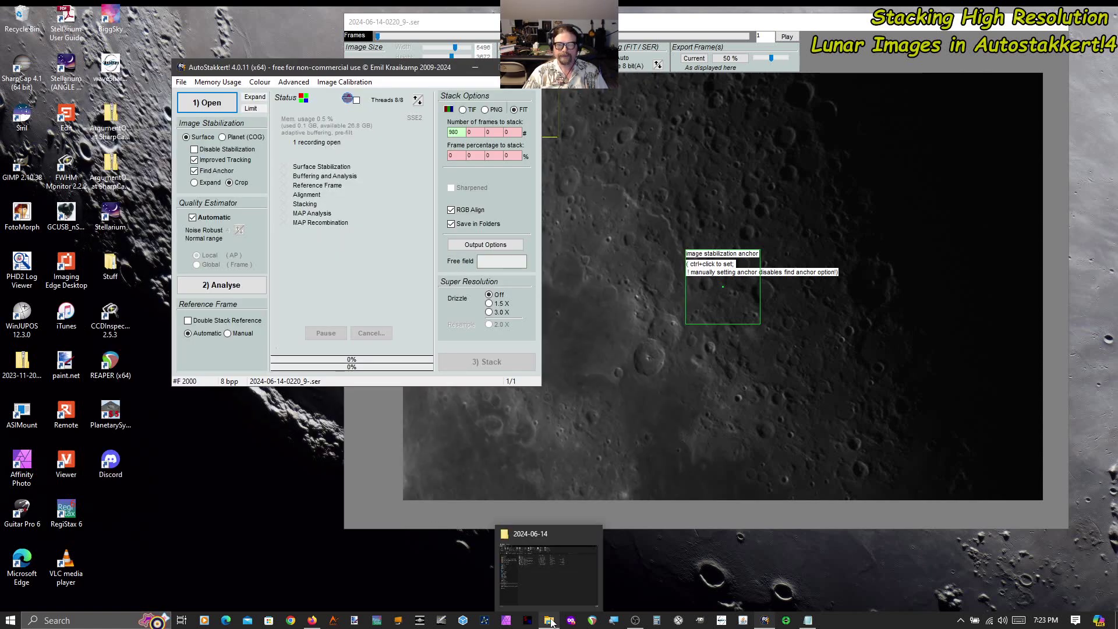
pyautogui.click(553, 604)
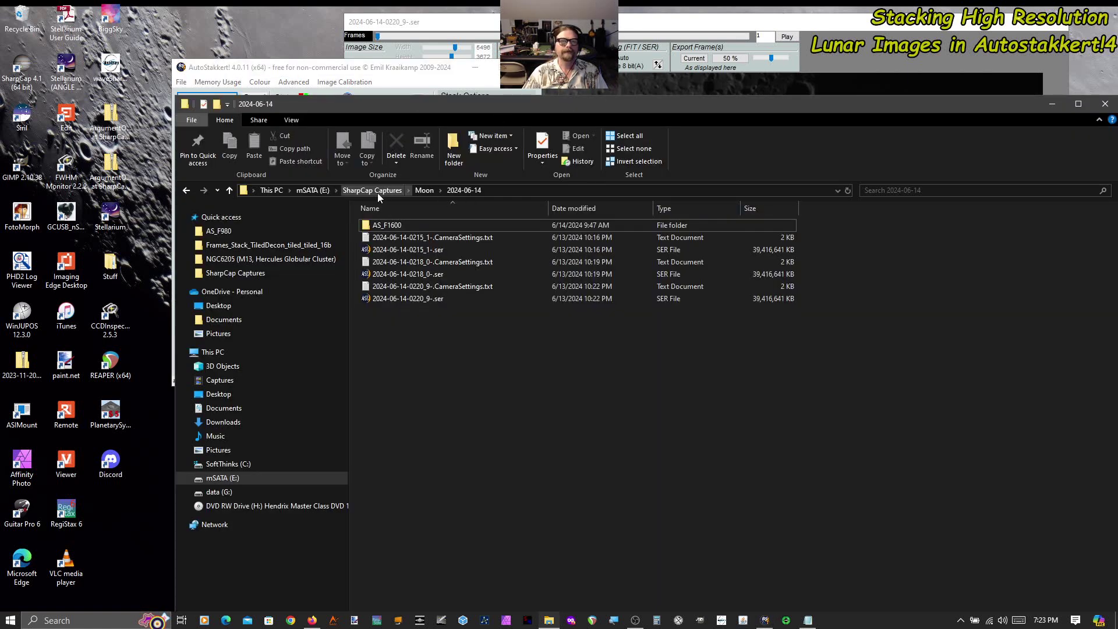
pyautogui.click(378, 192)
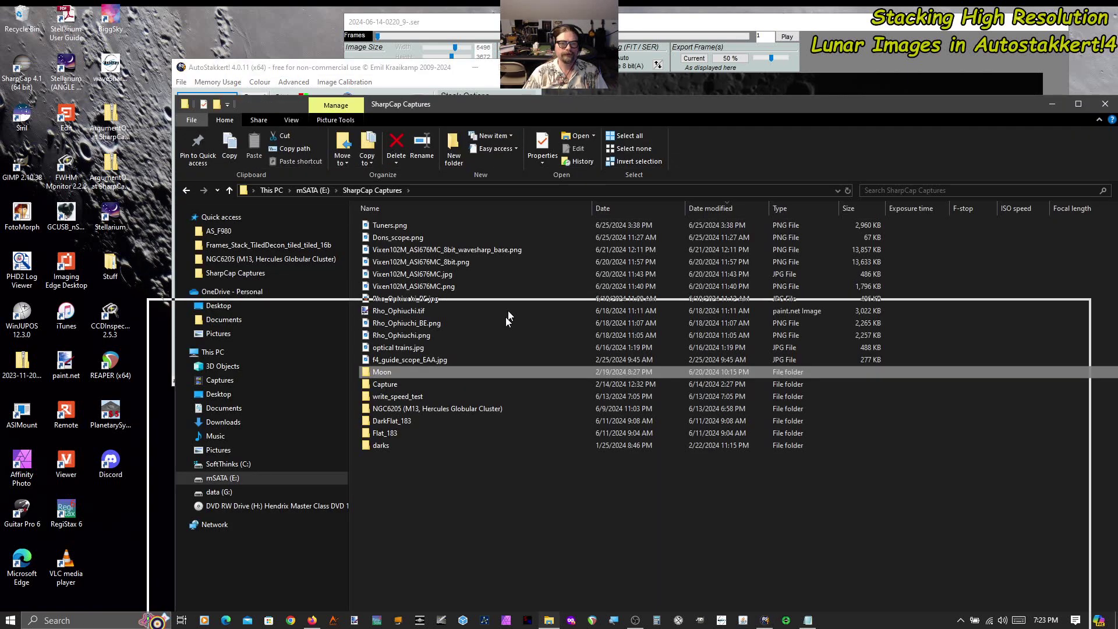
pyautogui.press('super+Down')
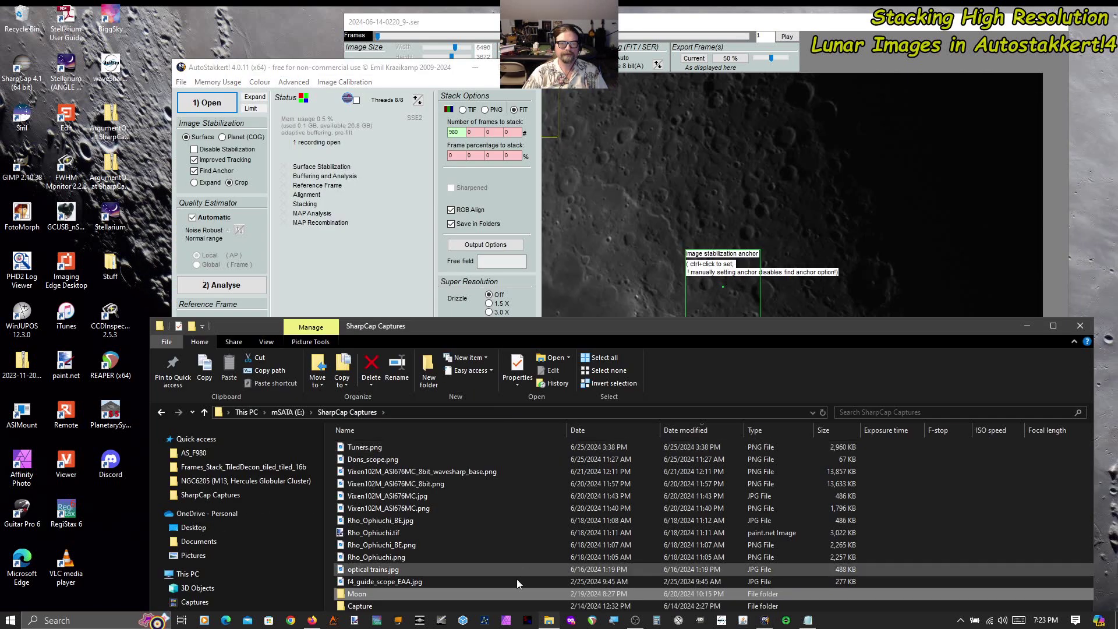
pyautogui.doubleClick(369, 593)
pyautogui.moveTo(438, 336); pyautogui.dragTo(417, 170)
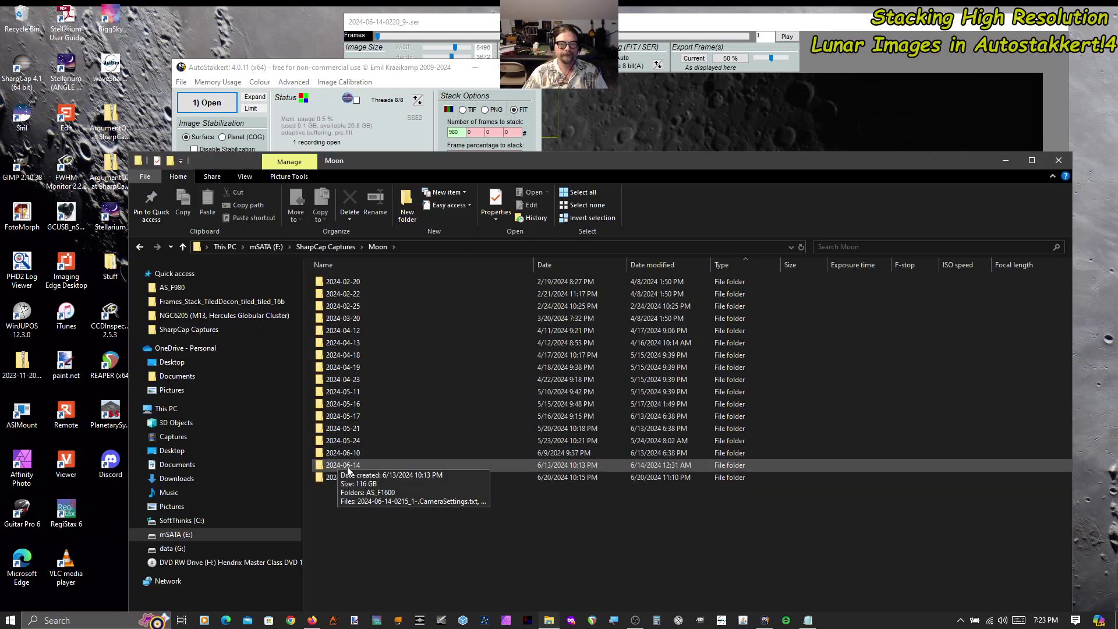
pyautogui.doubleClick(349, 466)
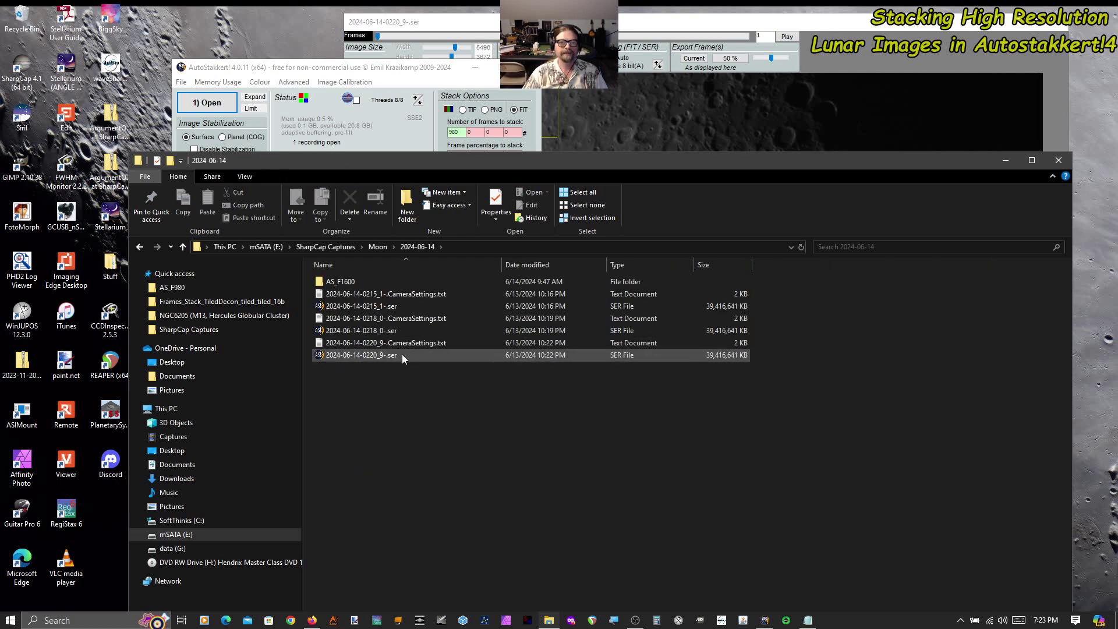
# Select the three .ser files in the 2024-06-14 folder and drop them onto AutoStakkert to load them as a batch
pyautogui.click(387, 352)
pyautogui.keyDown('ctrl'); pyautogui.click(380, 329); pyautogui.keyUp('ctrl')
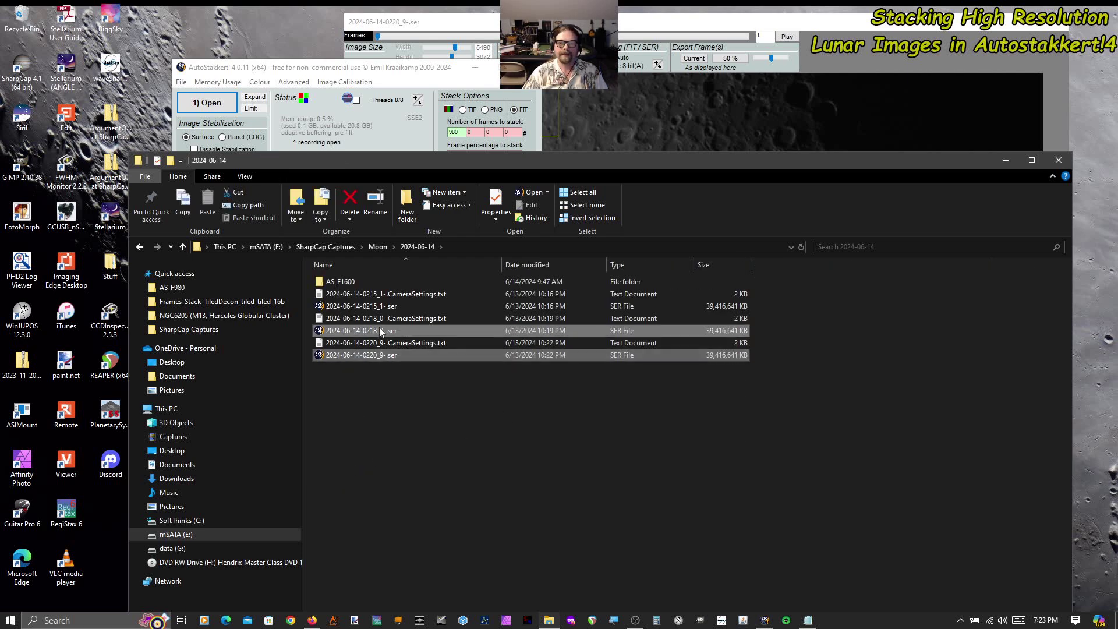
pyautogui.keyDown('ctrl'); pyautogui.click(382, 307); pyautogui.keyUp('ctrl')
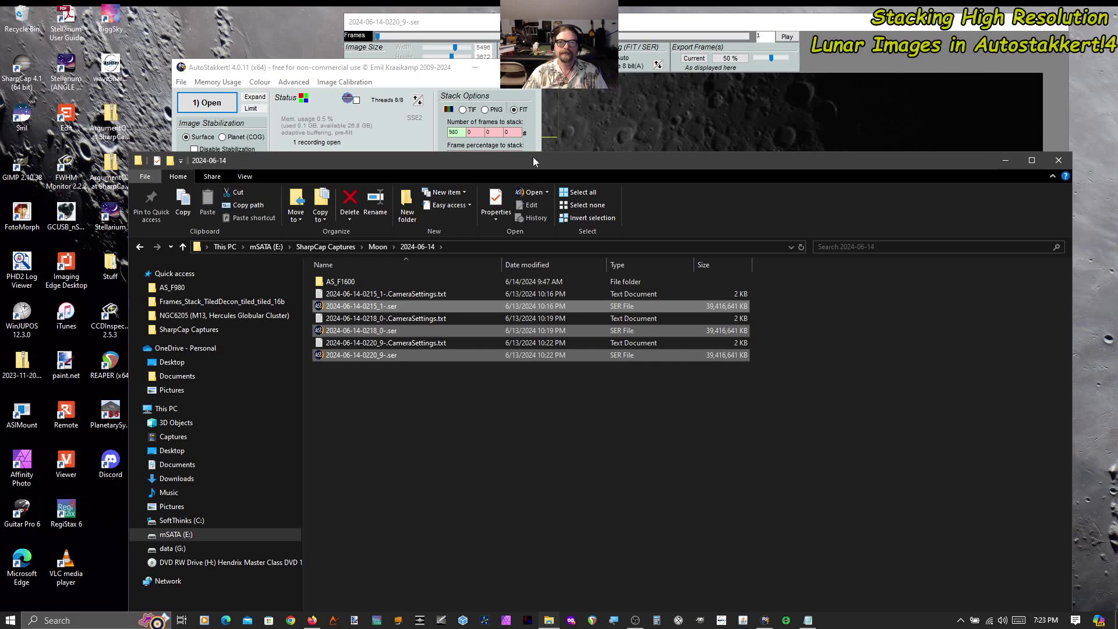
pyautogui.moveTo(533, 156); pyautogui.dragTo(967, 215)
pyautogui.moveTo(816, 362); pyautogui.dragTo(337, 279)
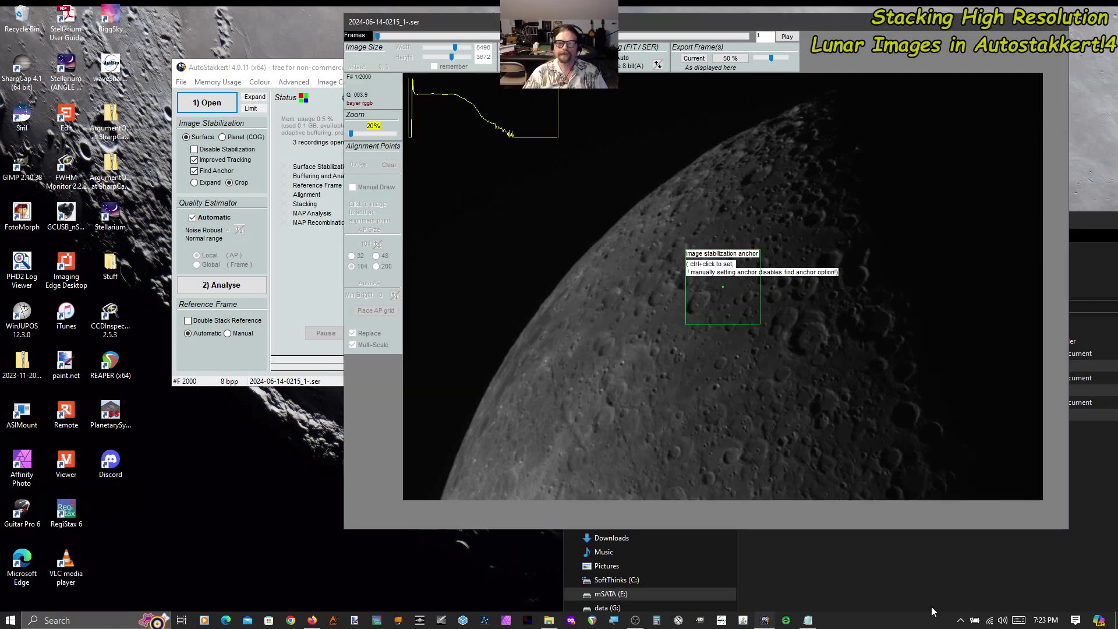
# Bring the AutoStakkert main window in front of File Explorer and the preview, and move it toward the desktop's edge
pyautogui.click(918, 585)
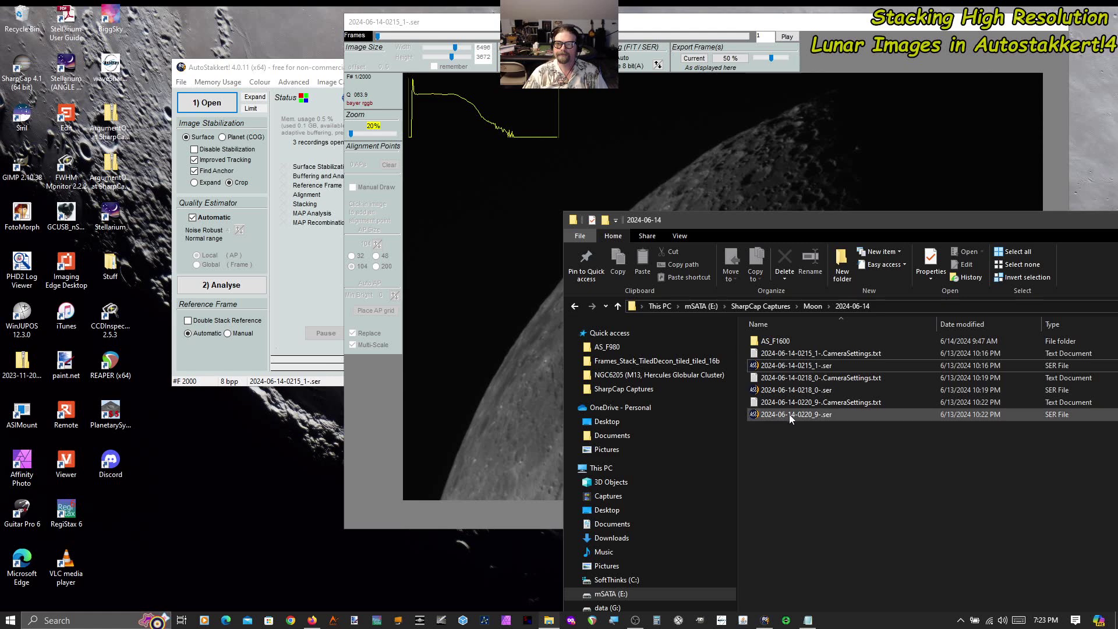
pyautogui.click(309, 69)
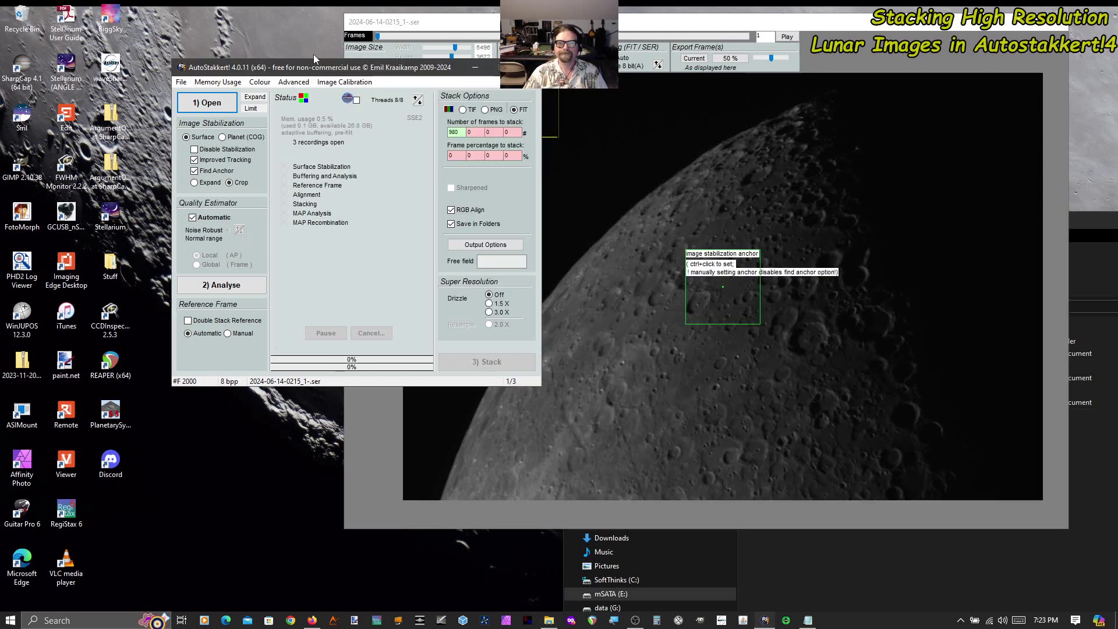
pyautogui.moveTo(379, 71); pyautogui.dragTo(275, 108)
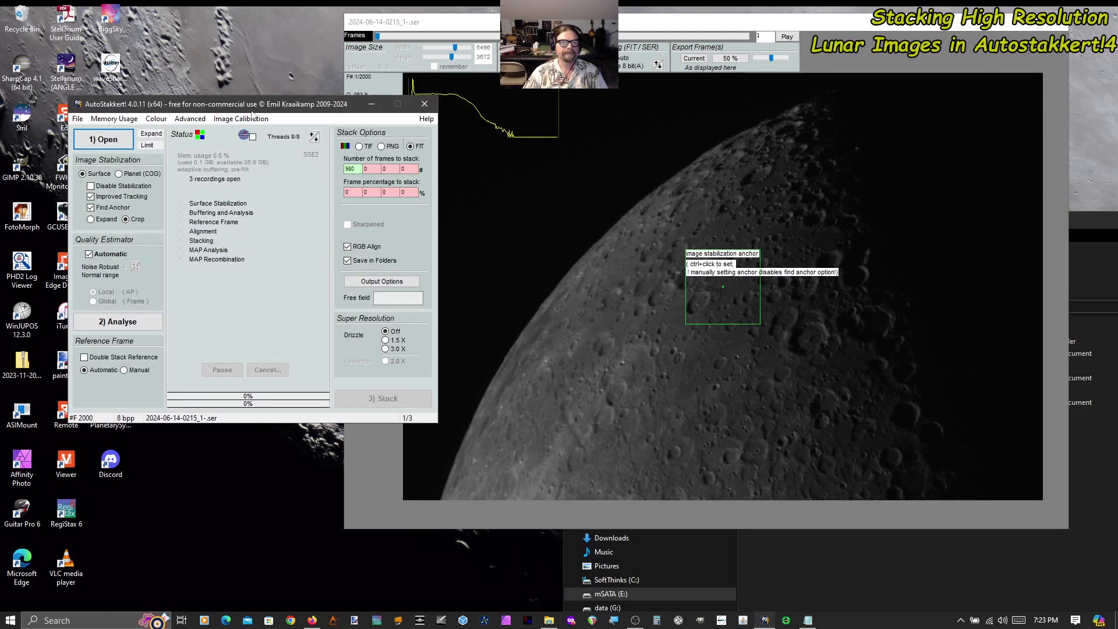
# Look at AutoStakkert's file-opening commands and the dialog for opening images, without loading anything
pyautogui.click(77, 118)
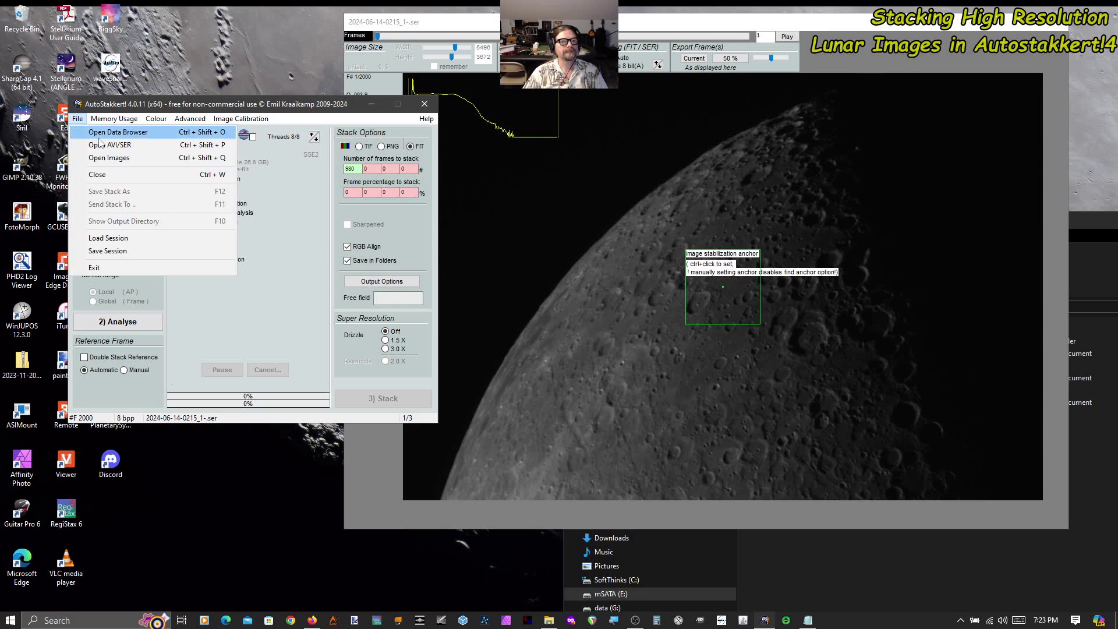
pyautogui.click(120, 159)
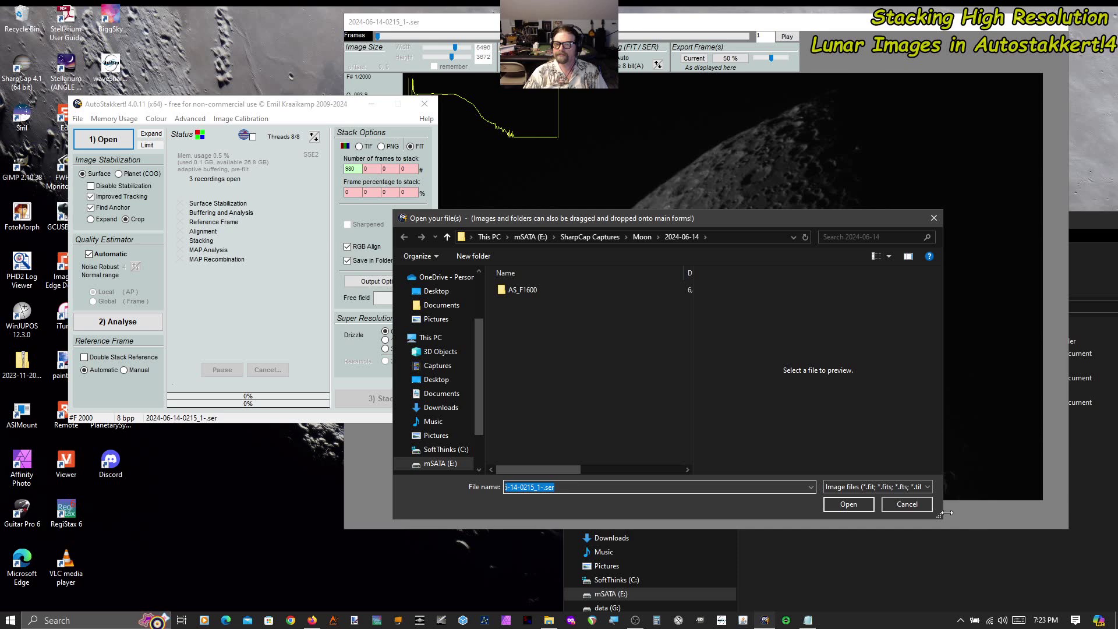
pyautogui.click(916, 505)
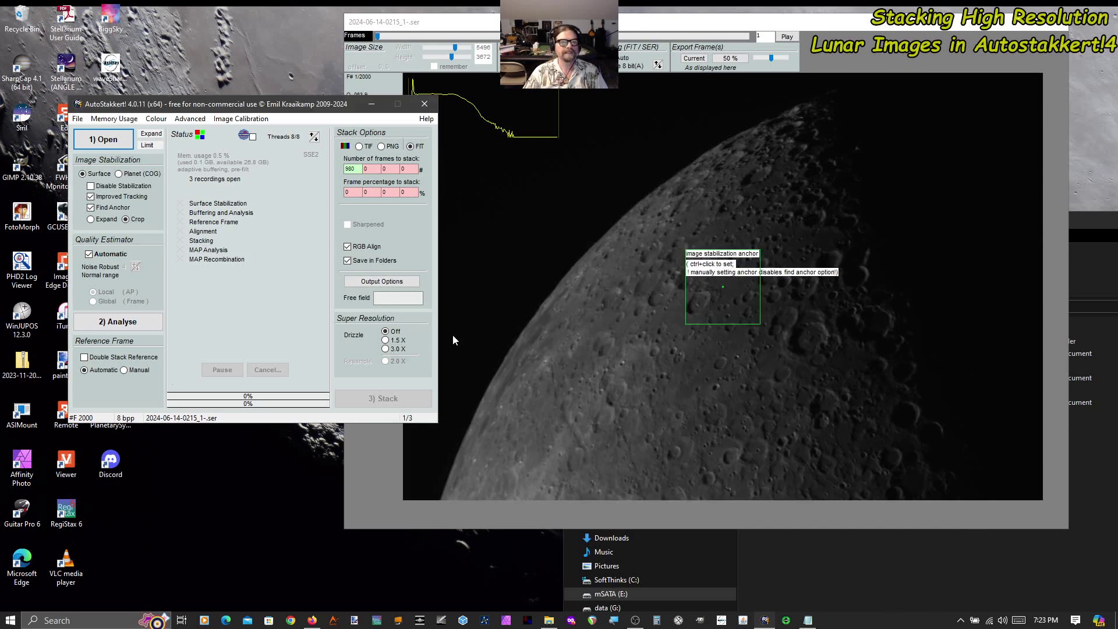
pyautogui.click(76, 120)
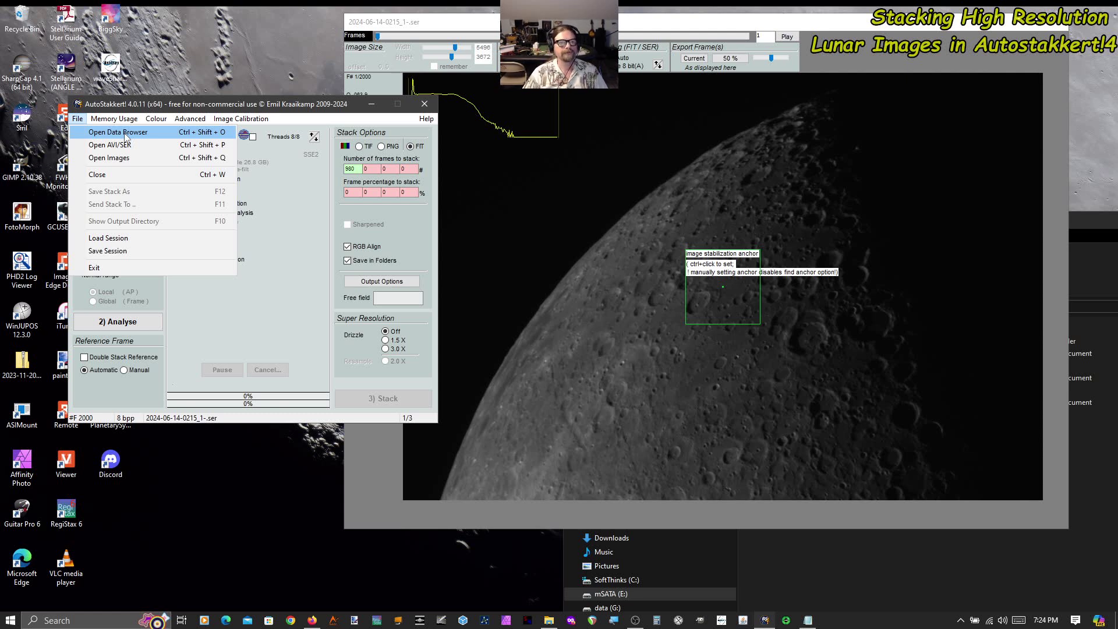
pyautogui.click(259, 104)
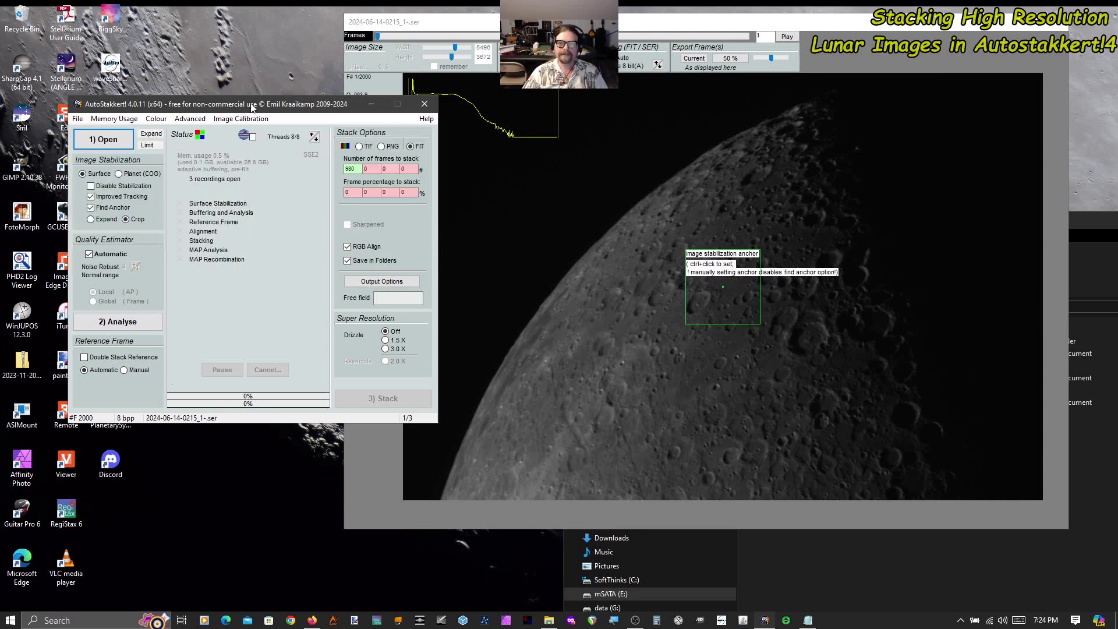
# Arrange the AutoStakkert main window and frame preview side by side without overlap, and minimize File Explorer
pyautogui.moveTo(252, 109); pyautogui.dragTo(191, 22)
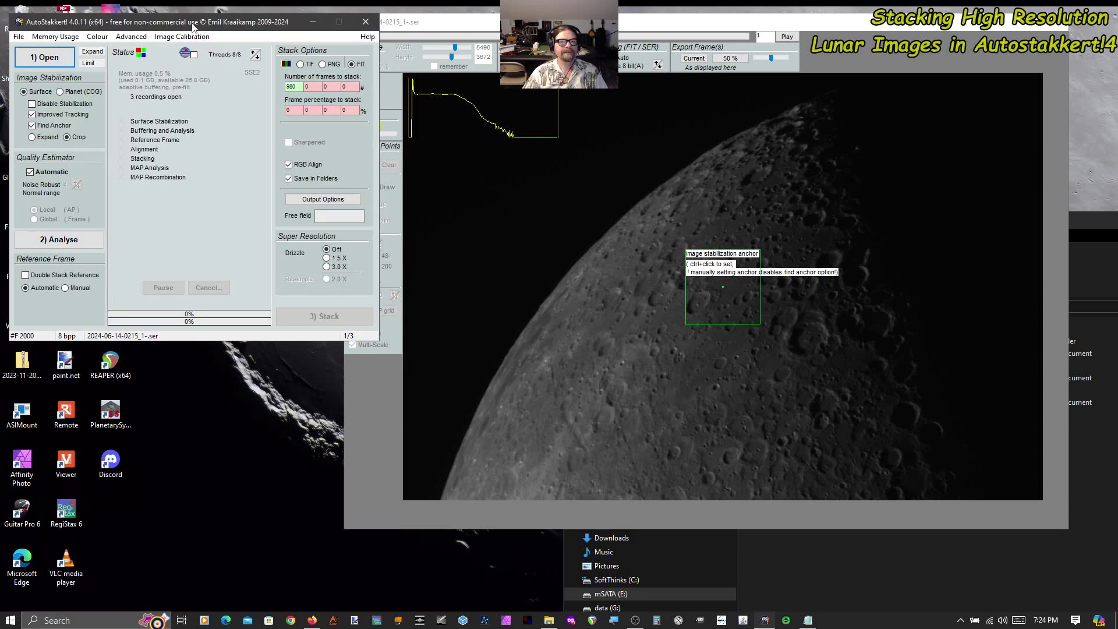
pyautogui.moveTo(535, 22); pyautogui.dragTo(577, 18)
pyautogui.click(780, 546)
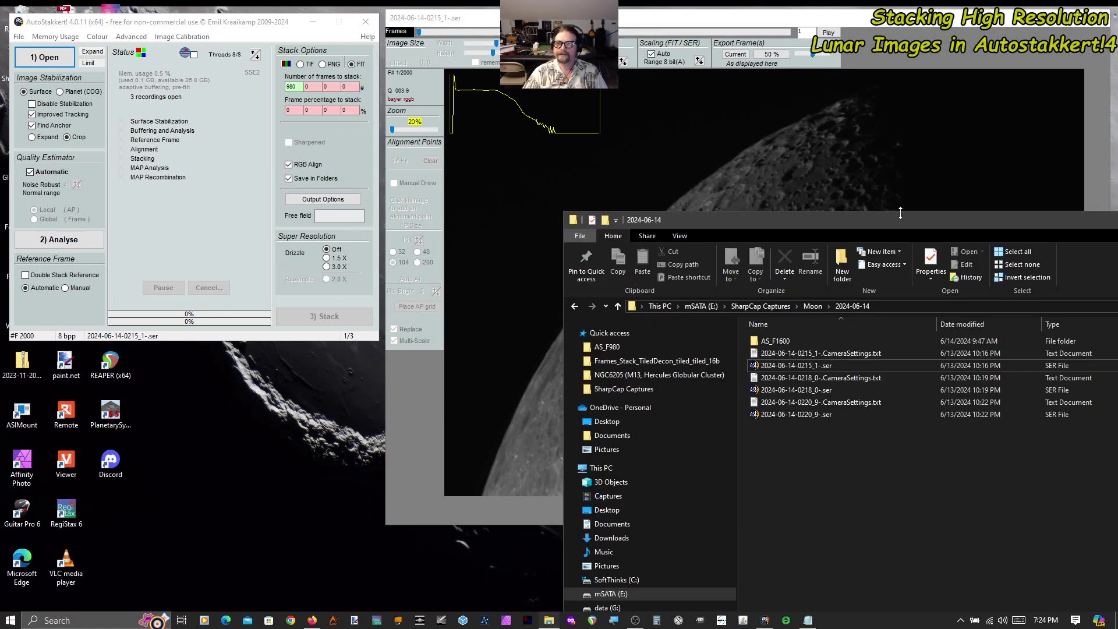
pyautogui.moveTo(896, 224); pyautogui.dragTo(396, 250)
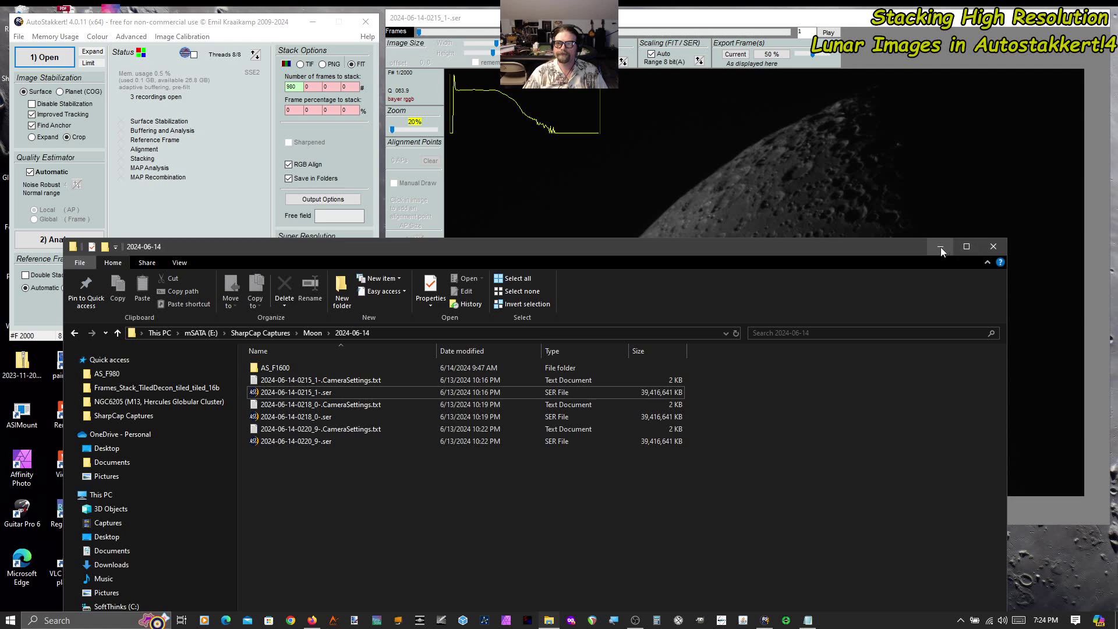
pyautogui.click(941, 247)
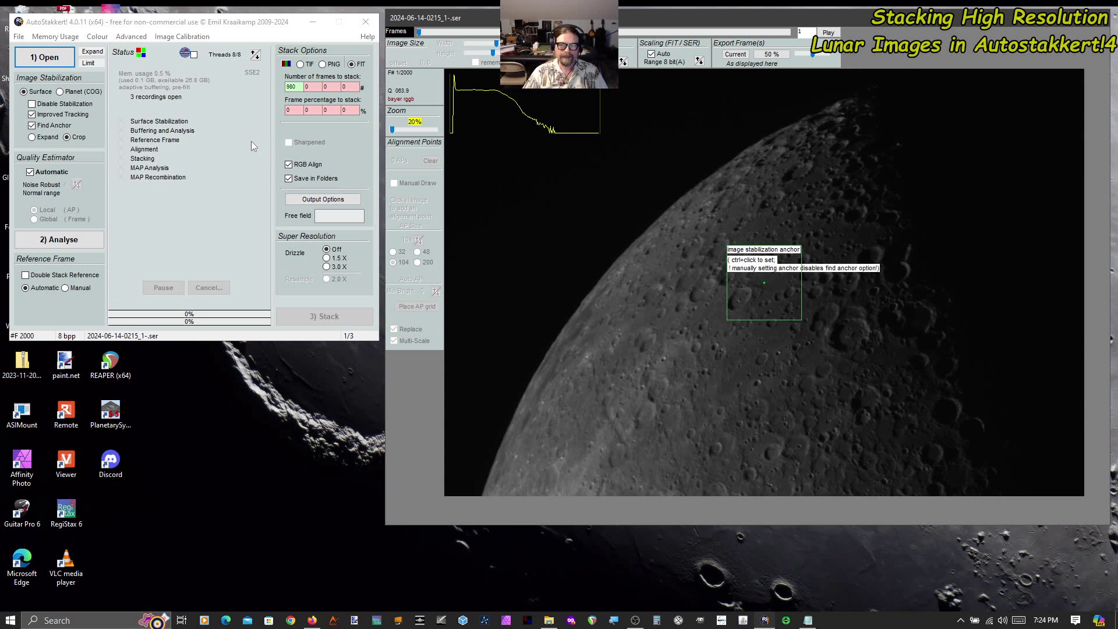
# Review the colour and advanced options, and open Experimental Features & Parameter Tuning beside the moon preview
pyautogui.click(97, 37)
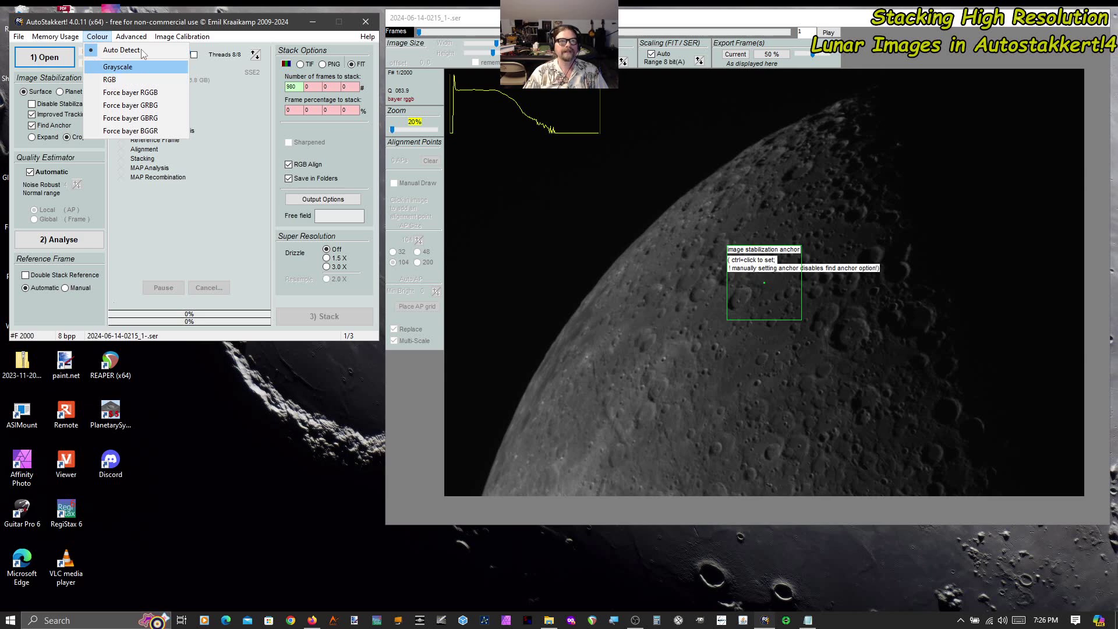
pyautogui.click(152, 23)
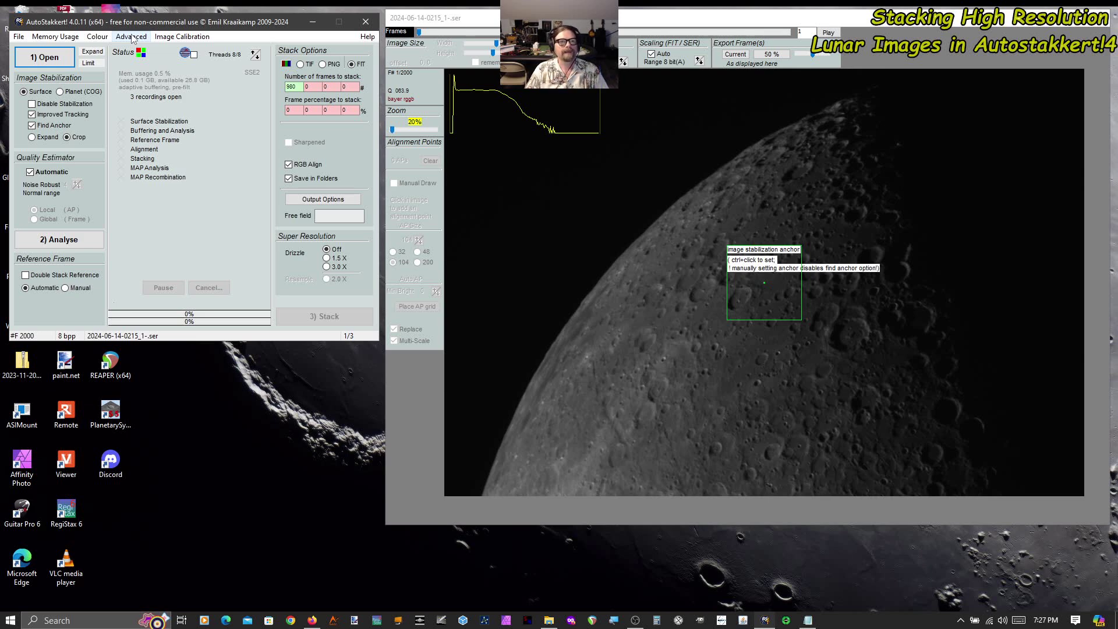
pyautogui.click(132, 37)
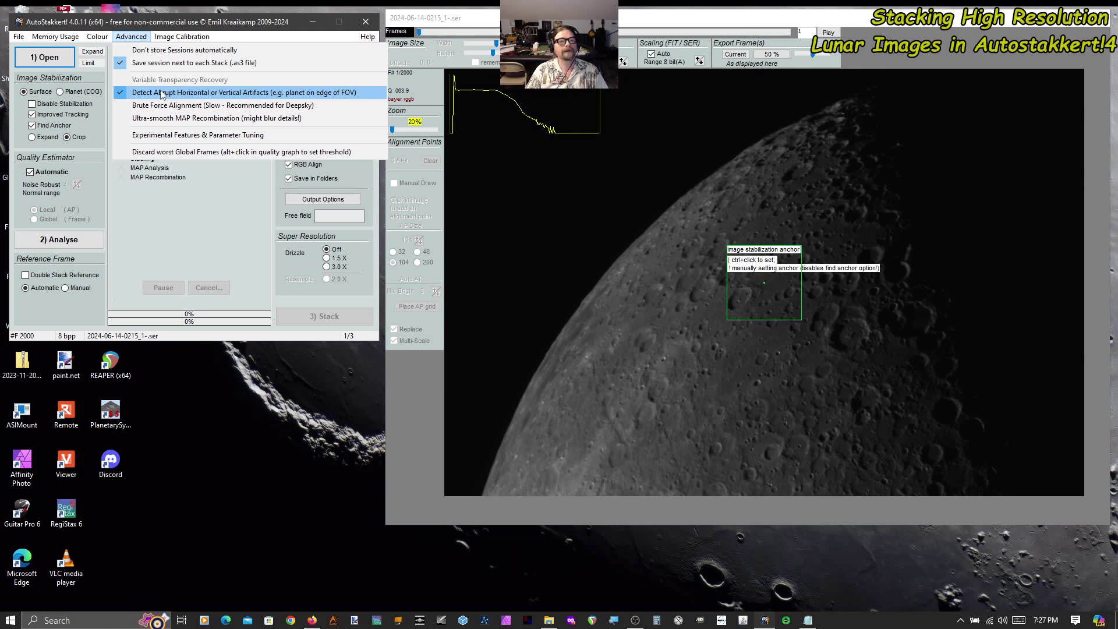
pyautogui.click(194, 138)
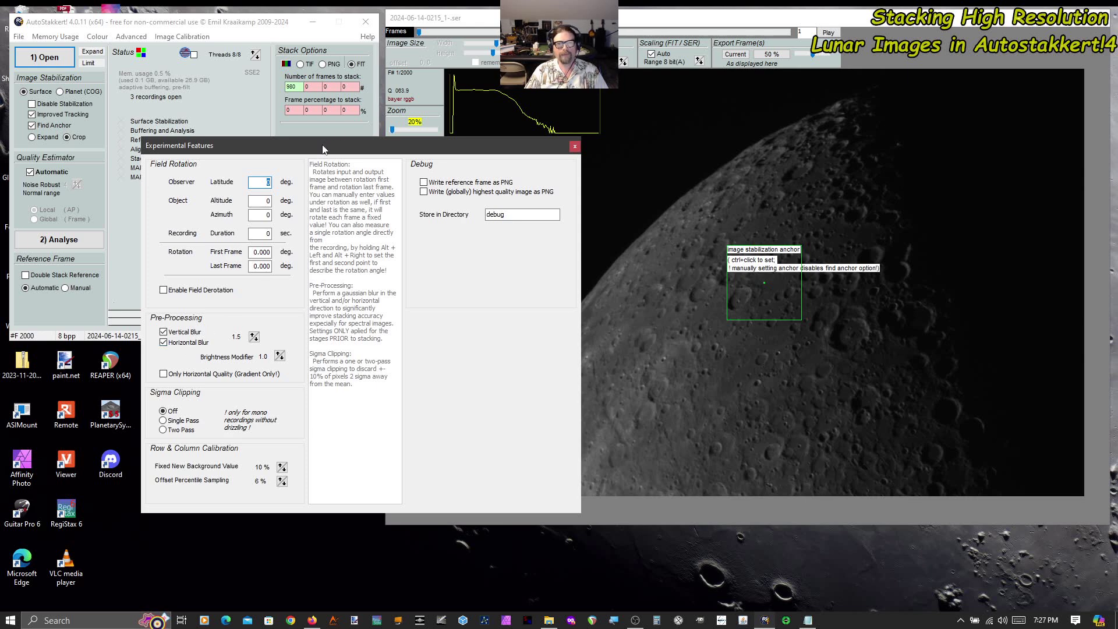
pyautogui.moveTo(323, 149); pyautogui.dragTo(245, 169)
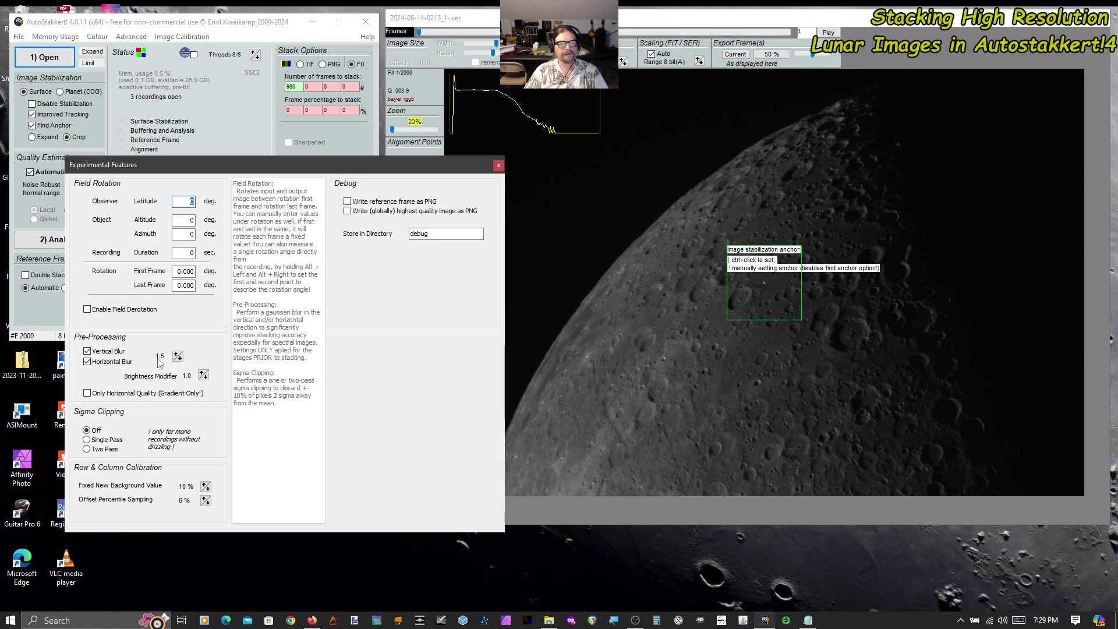
# Lower the pre-processing blur to 1.0, restore it to 1.5 and close Experimental Features
pyautogui.click(178, 357)
pyautogui.click(178, 354)
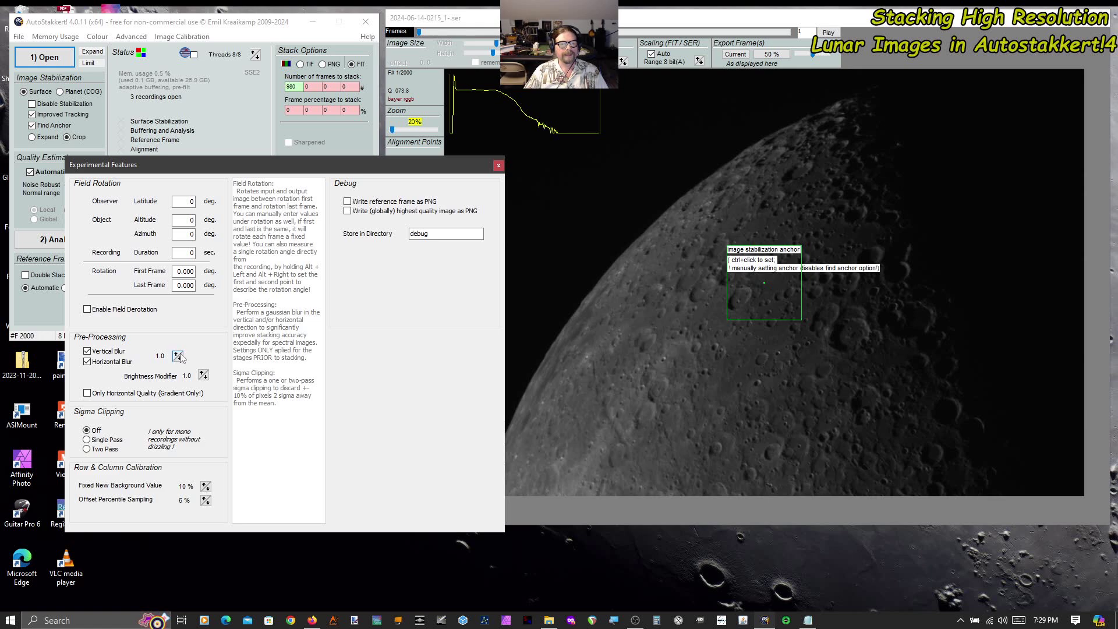
pyautogui.click(177, 354)
pyautogui.click(178, 358)
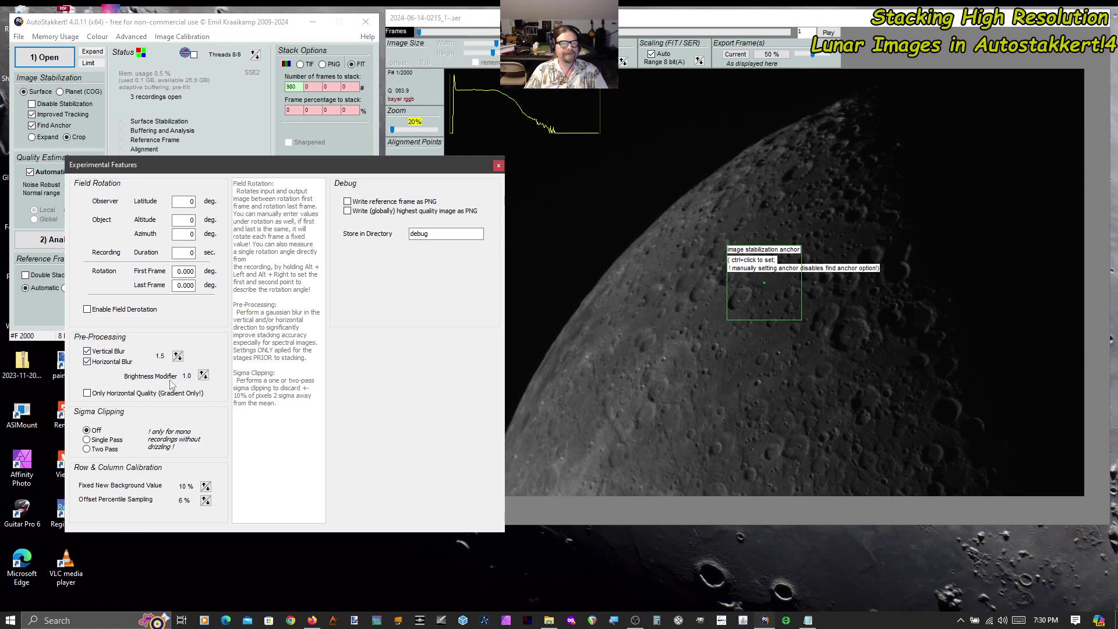
pyautogui.click(499, 165)
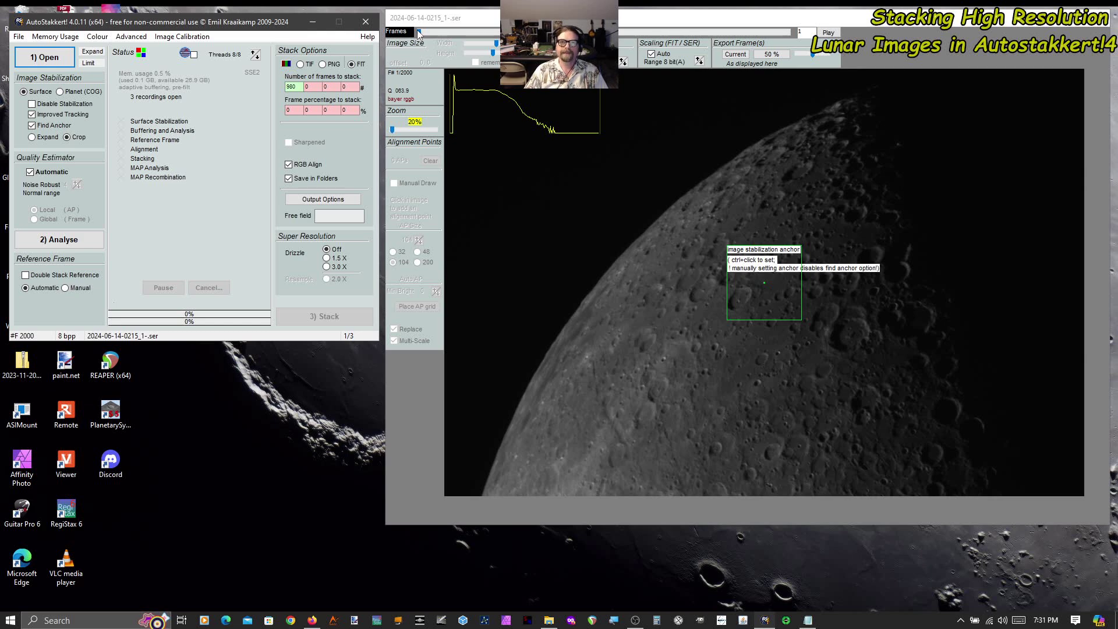
# Scrub the frames of the loaded recording, and open PIPP to view its source file options before closing it
pyautogui.moveTo(418, 33); pyautogui.dragTo(373, 36)
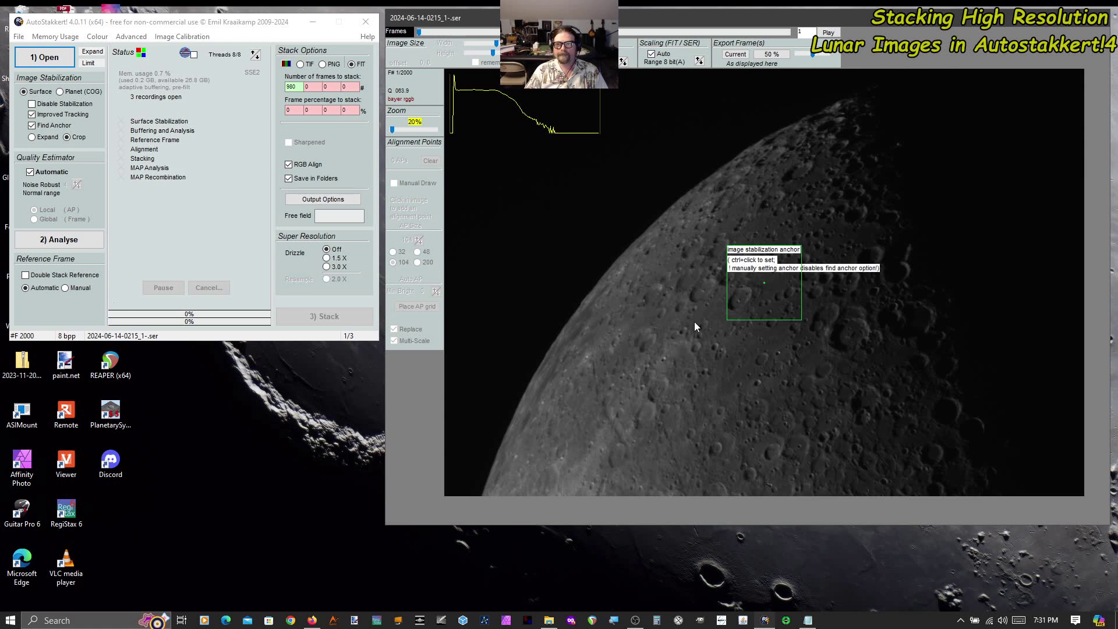
pyautogui.click(422, 622)
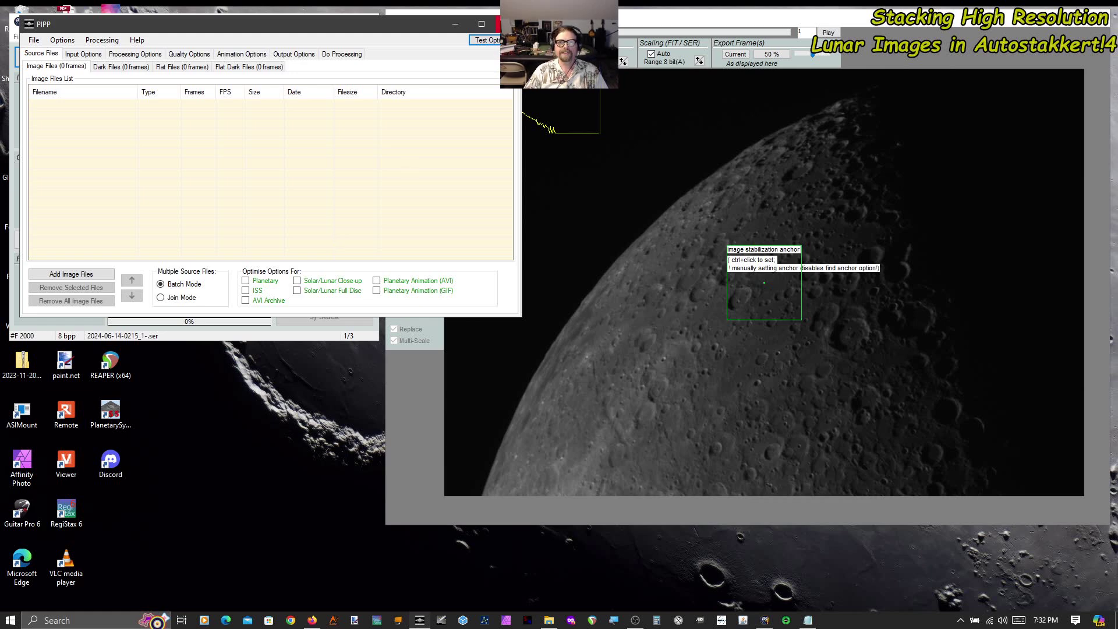
pyautogui.click(511, 24)
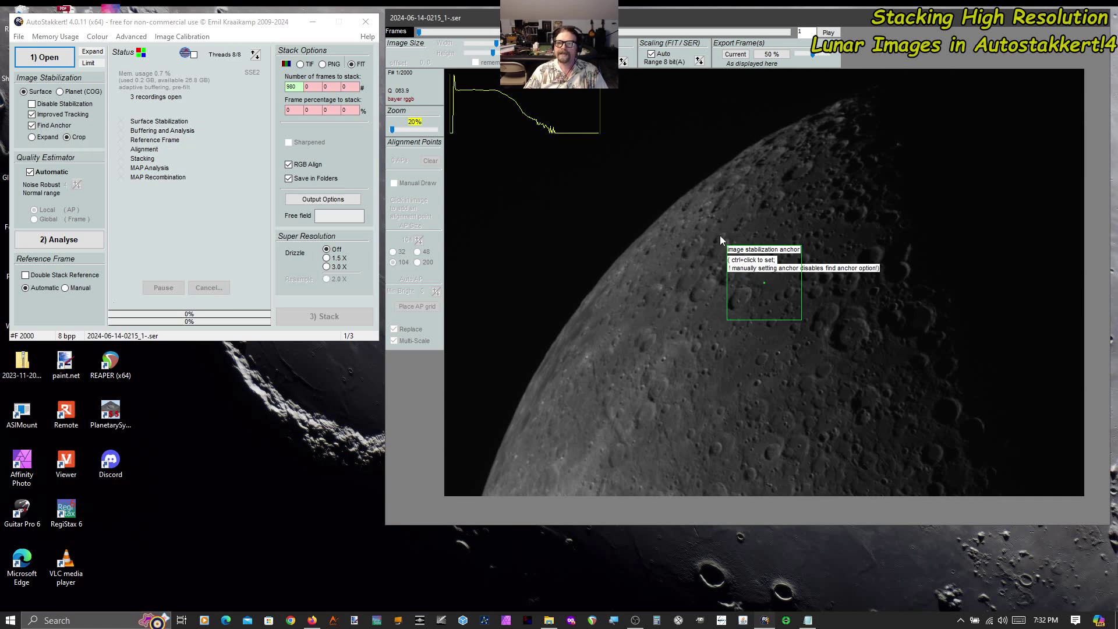
# Set the image stabilization anchor manually, trying the lower cratered surface and placing it on the craters at the Moon's upper limb
pyautogui.keyDown('ctrl'); pyautogui.click(660, 361); pyautogui.keyUp('ctrl')
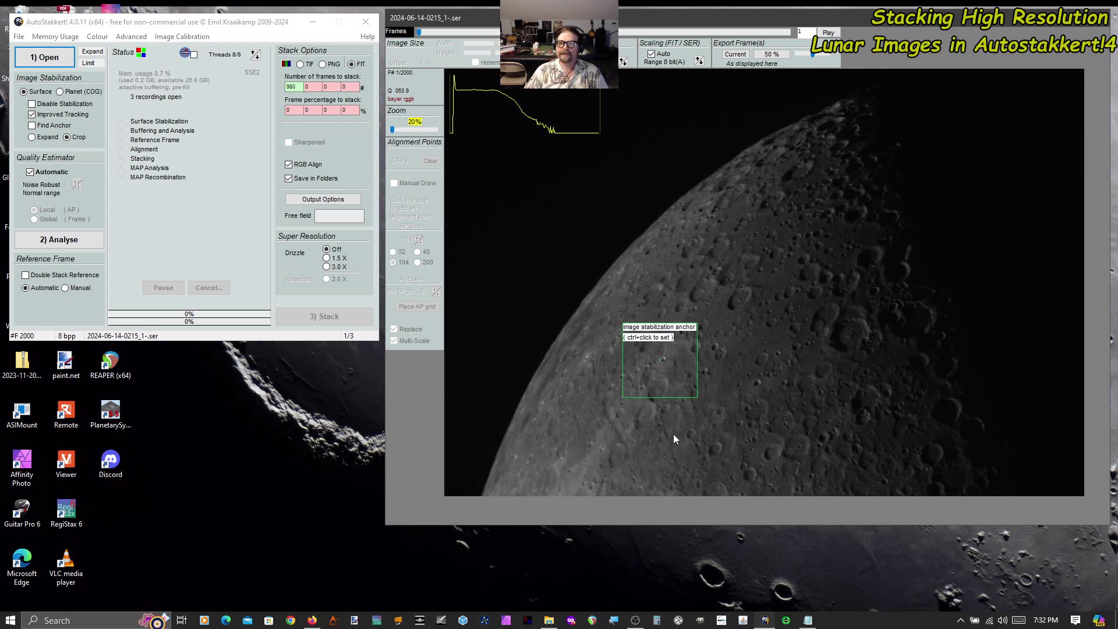
pyautogui.keyDown('ctrl'); pyautogui.click(699, 204); pyautogui.keyUp('ctrl')
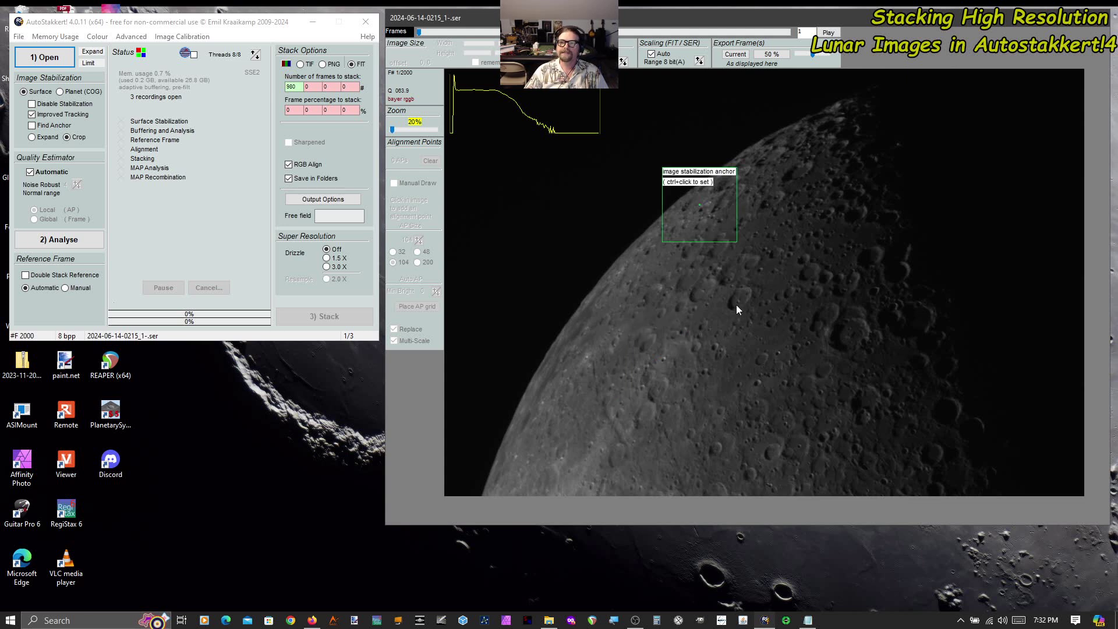
pyautogui.keyDown('ctrl'); pyautogui.click(724, 291); pyautogui.keyUp('ctrl')
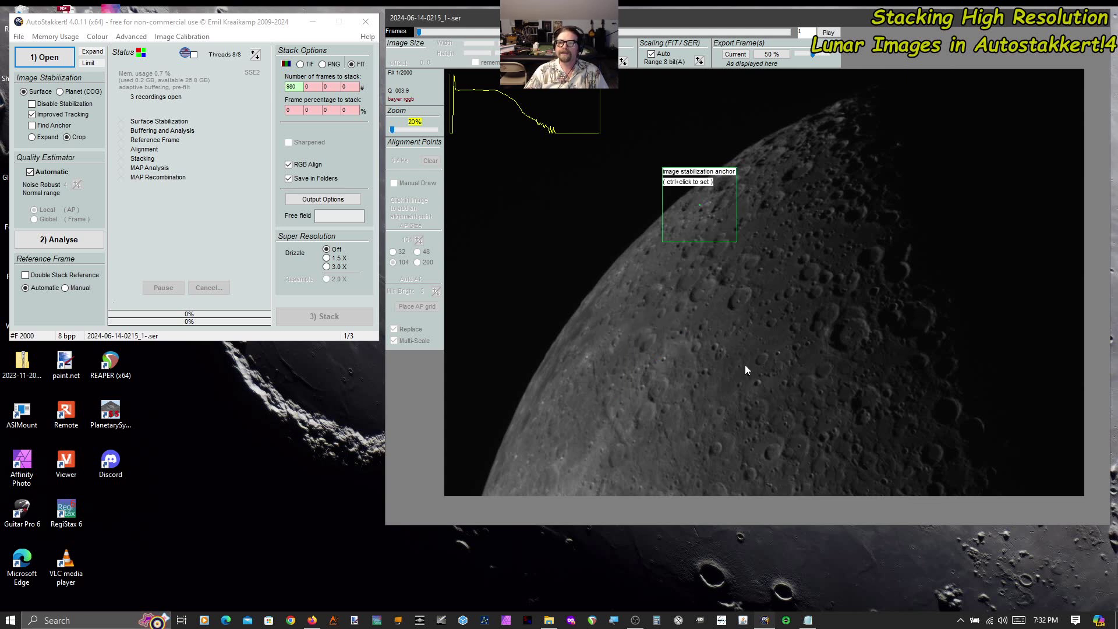
# Try the image stabilization anchor on the mid-surface and lower craters, and place it on the crater field just inside the upper limb
pyautogui.keyDown('ctrl'); pyautogui.click(727, 279); pyautogui.keyUp('ctrl')
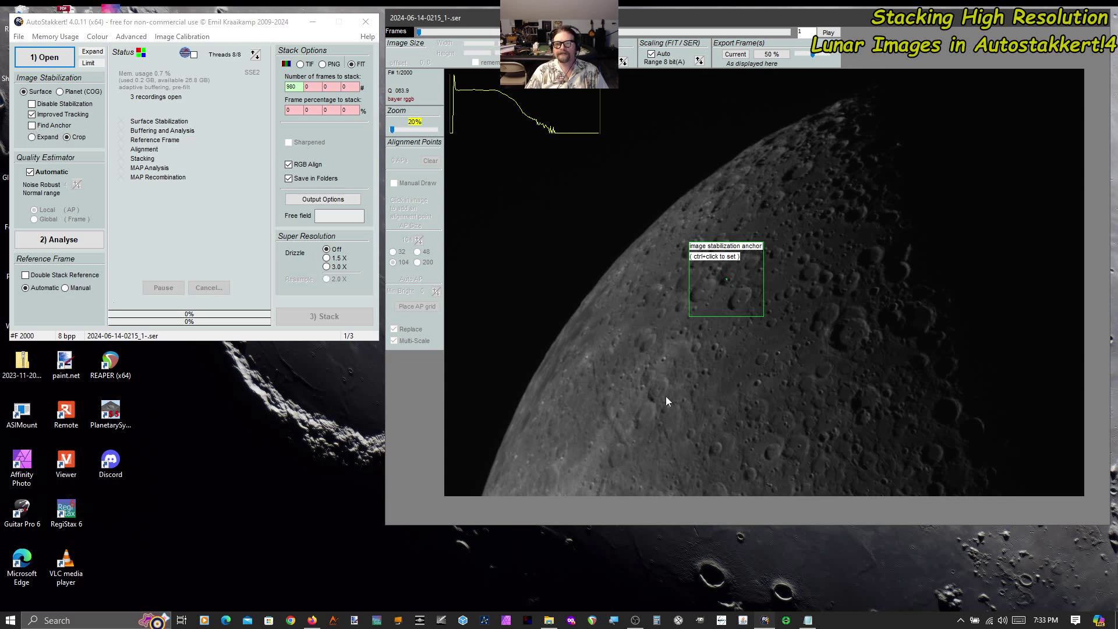
pyautogui.keyDown('ctrl'); pyautogui.click(643, 407); pyautogui.keyUp('ctrl')
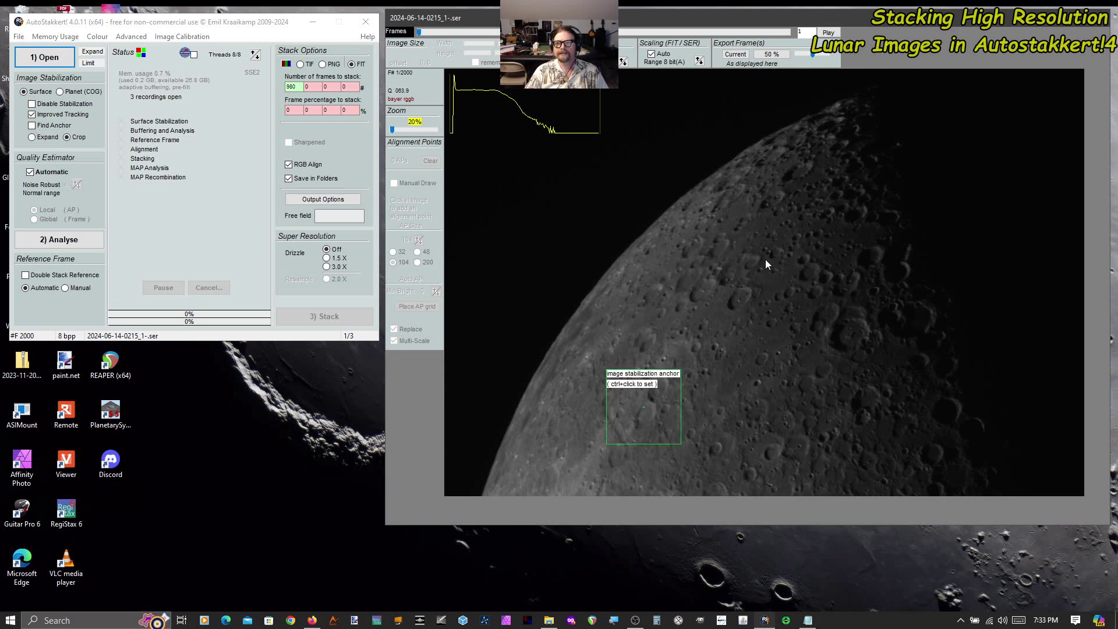
pyautogui.keyDown('ctrl'); pyautogui.click(743, 207); pyautogui.keyUp('ctrl')
# Enable Find Anchor for the image stabilization and analyse the recording with the automatic quality estimator
pyautogui.click(32, 128)
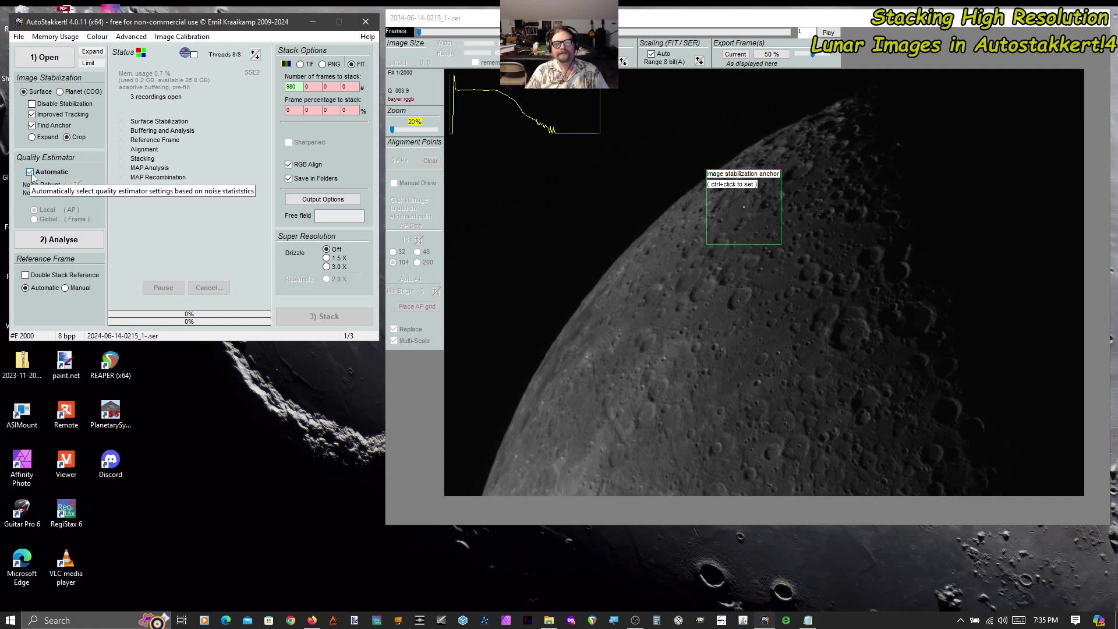
pyautogui.click(58, 241)
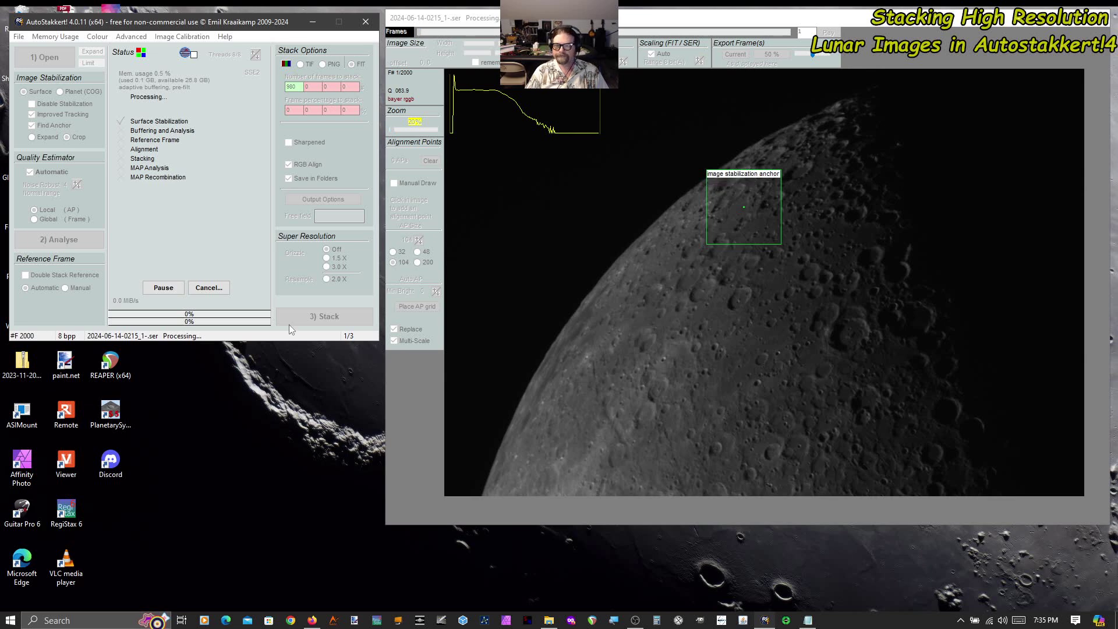
pyautogui.moveTo(635, 622)
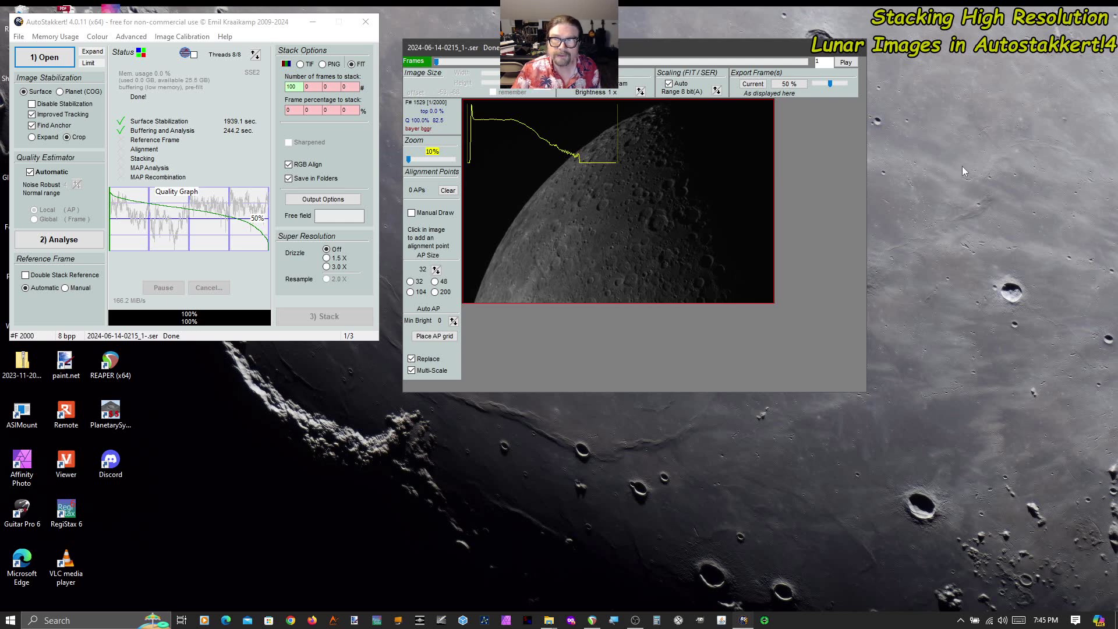
# Arrange the main window and the moon preview window side by side toward the middle of the desktop
pyautogui.moveTo(724, 47); pyautogui.dragTo(848, 138)
pyautogui.moveTo(224, 22); pyautogui.dragTo(371, 143)
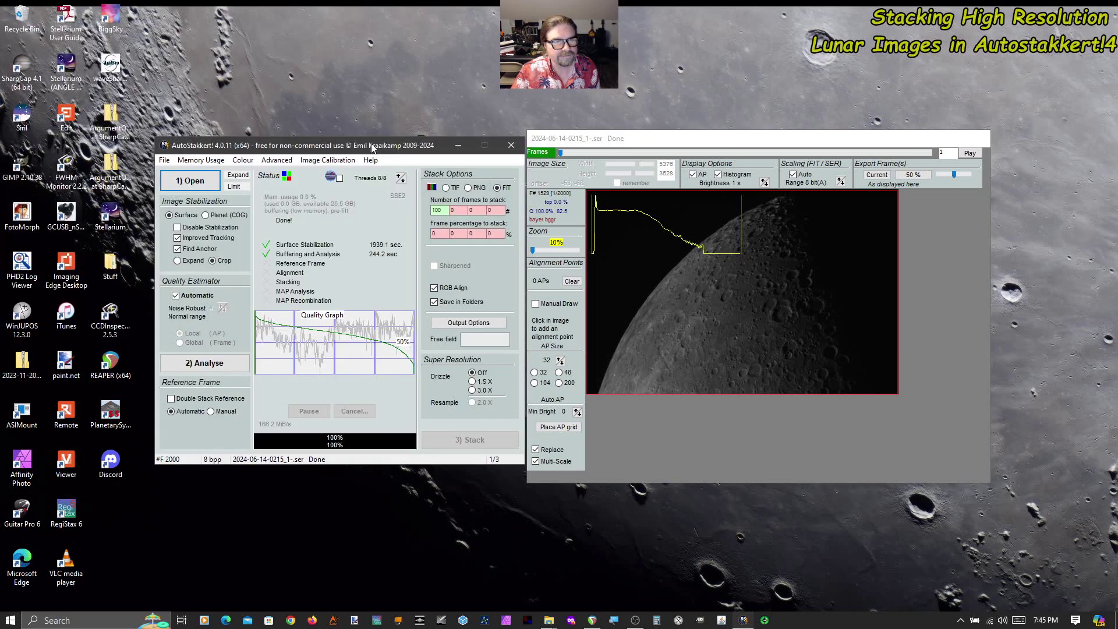
pyautogui.click(850, 498)
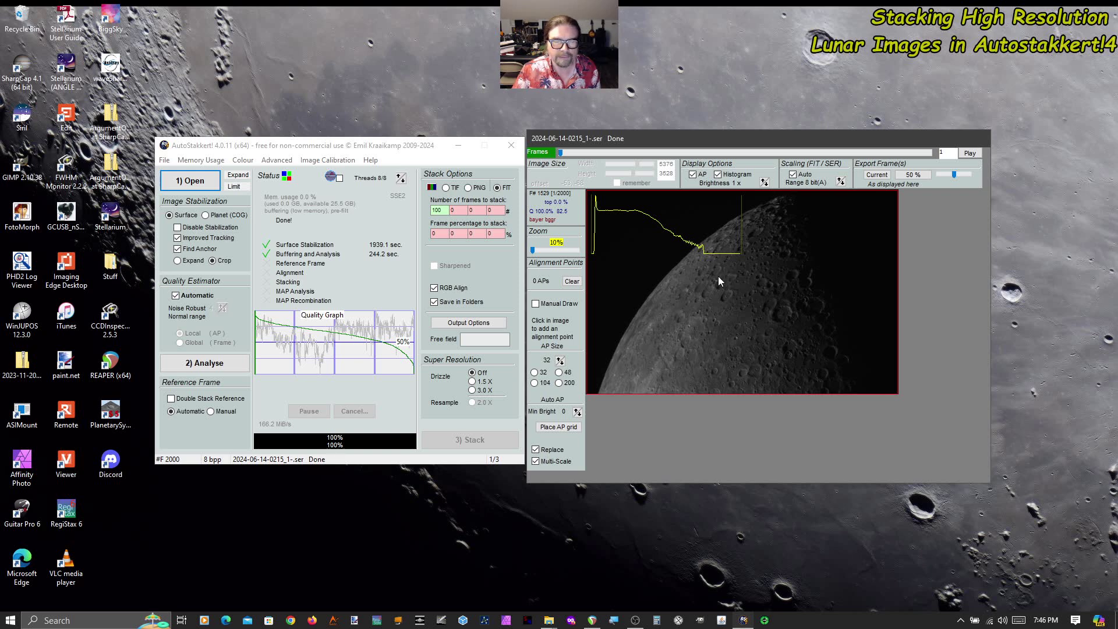
# Scrub the quality-sorted frames to about frame 1608 and return to the best frame
pyautogui.moveTo(561, 153); pyautogui.dragTo(857, 154)
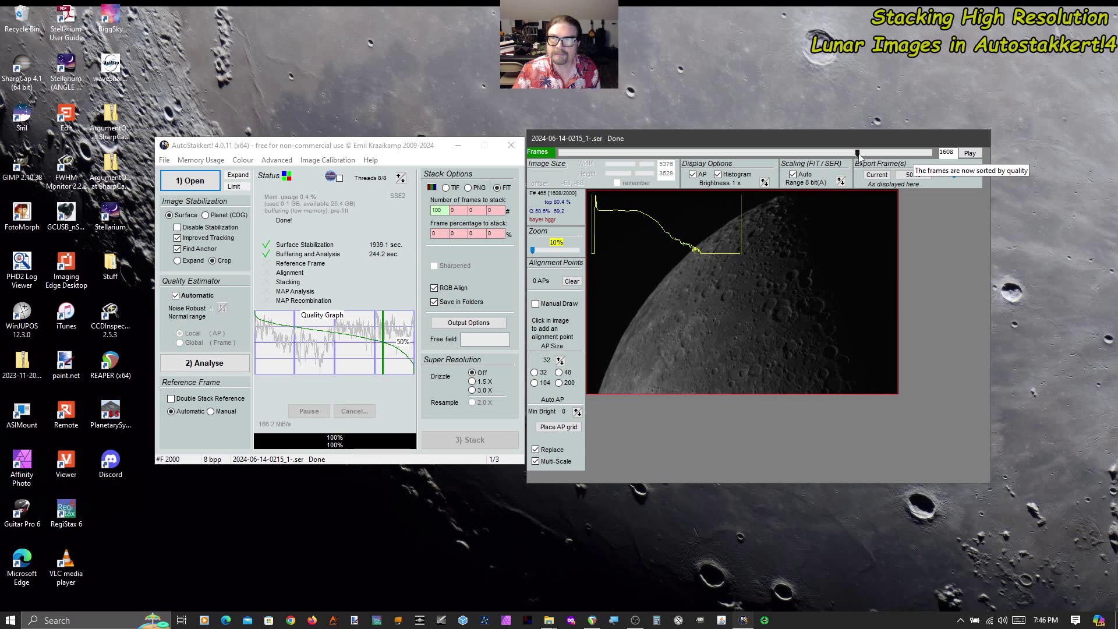
pyautogui.moveTo(856, 154); pyautogui.dragTo(553, 157)
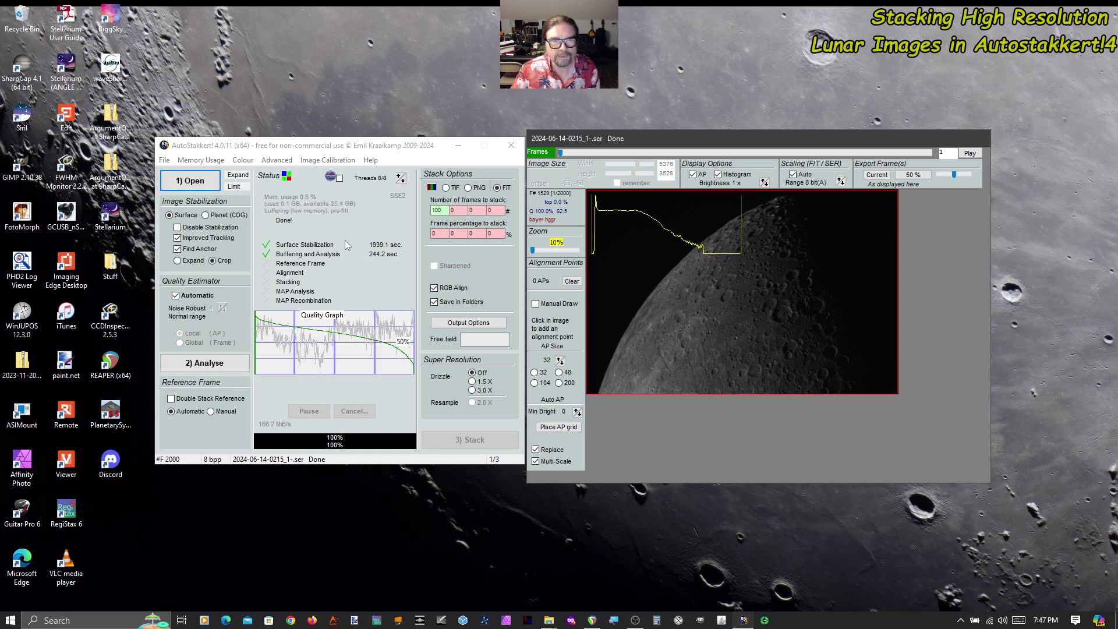
# Review the advanced options, including the one for discarding the worst global frames, without changing any
pyautogui.click(318, 148)
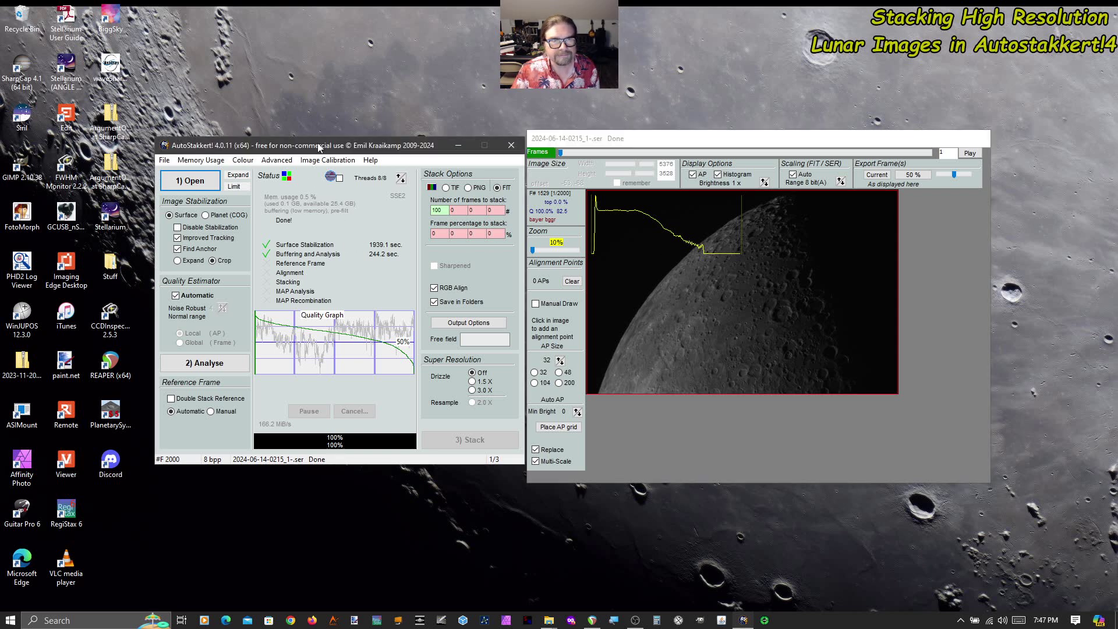
pyautogui.click(285, 163)
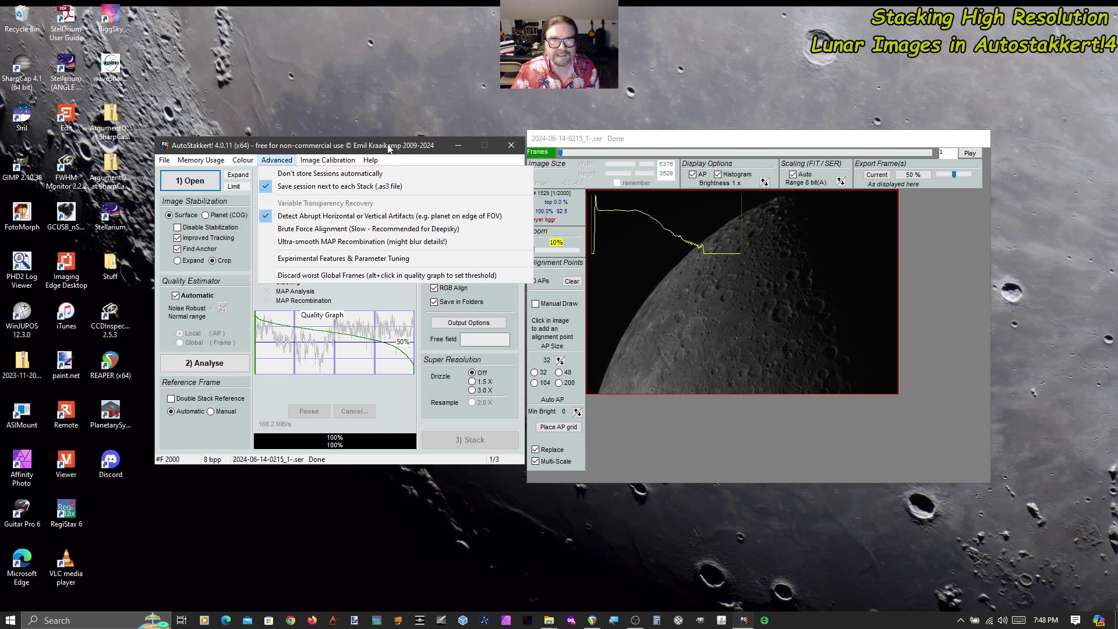
pyautogui.click(409, 150)
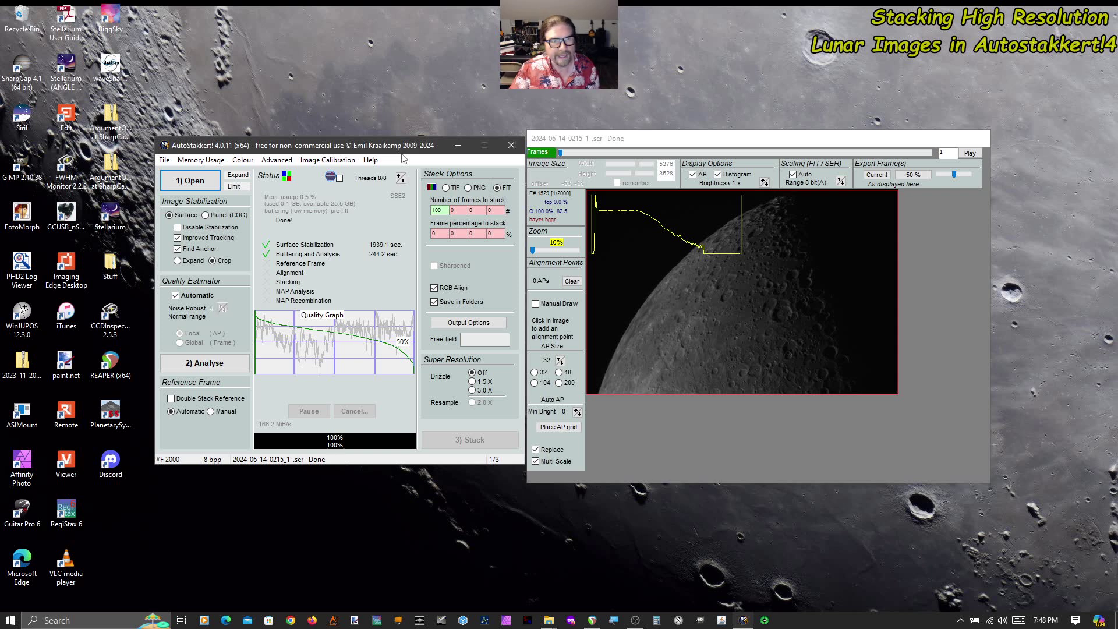
pyautogui.click(279, 161)
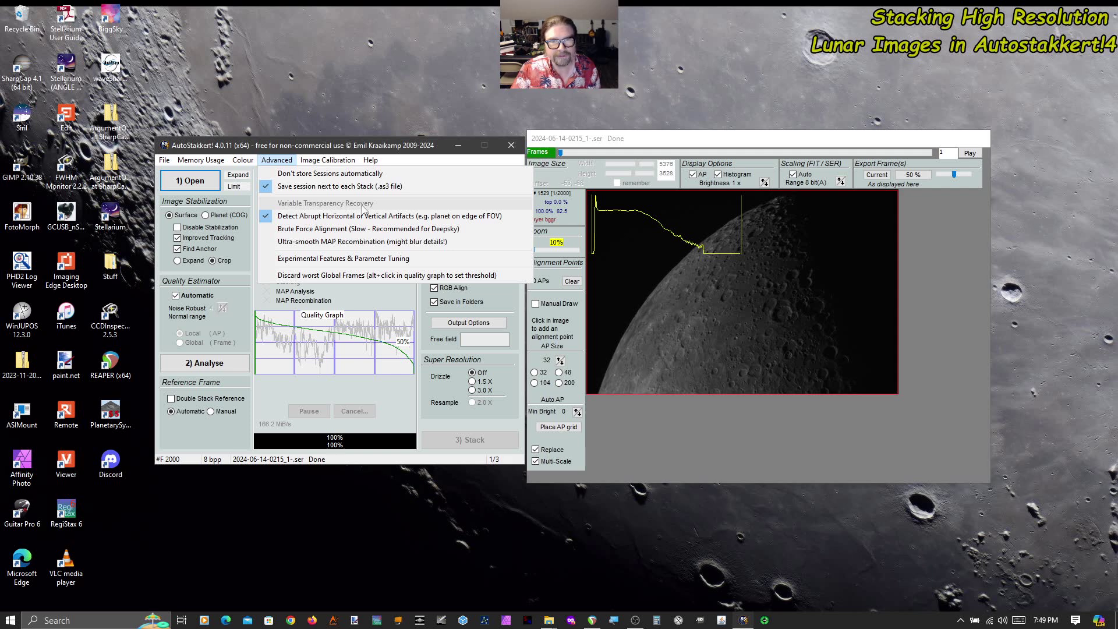
pyautogui.click(359, 146)
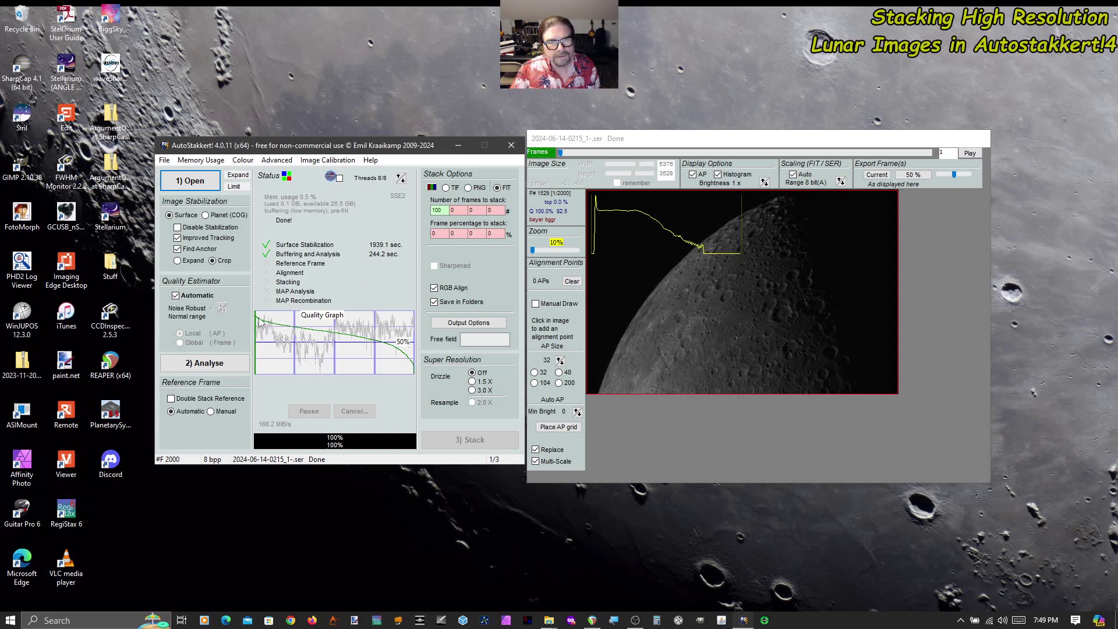
# Inspect frames 1164 and 270 through the quality graph, and return to the best frame
pyautogui.click(720, 342)
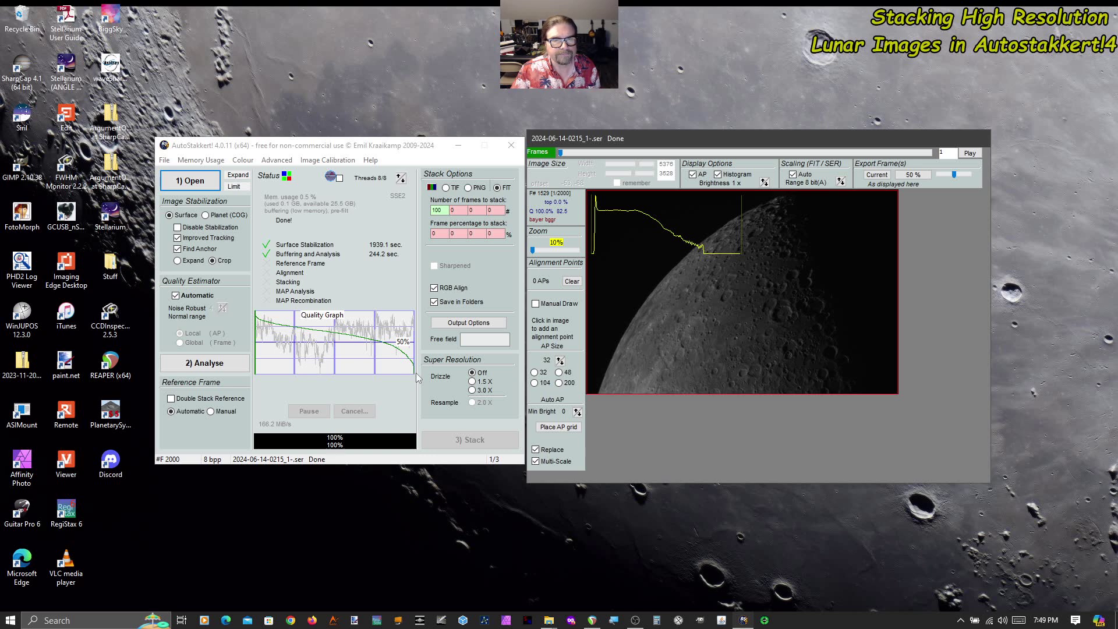
pyautogui.click(348, 351)
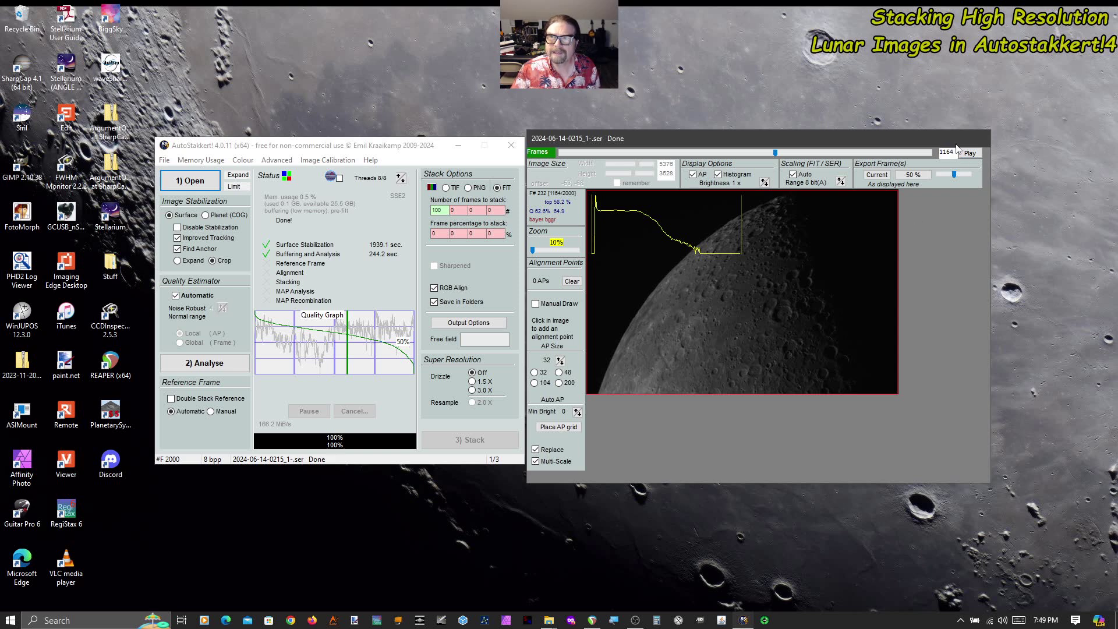
pyautogui.click(278, 349)
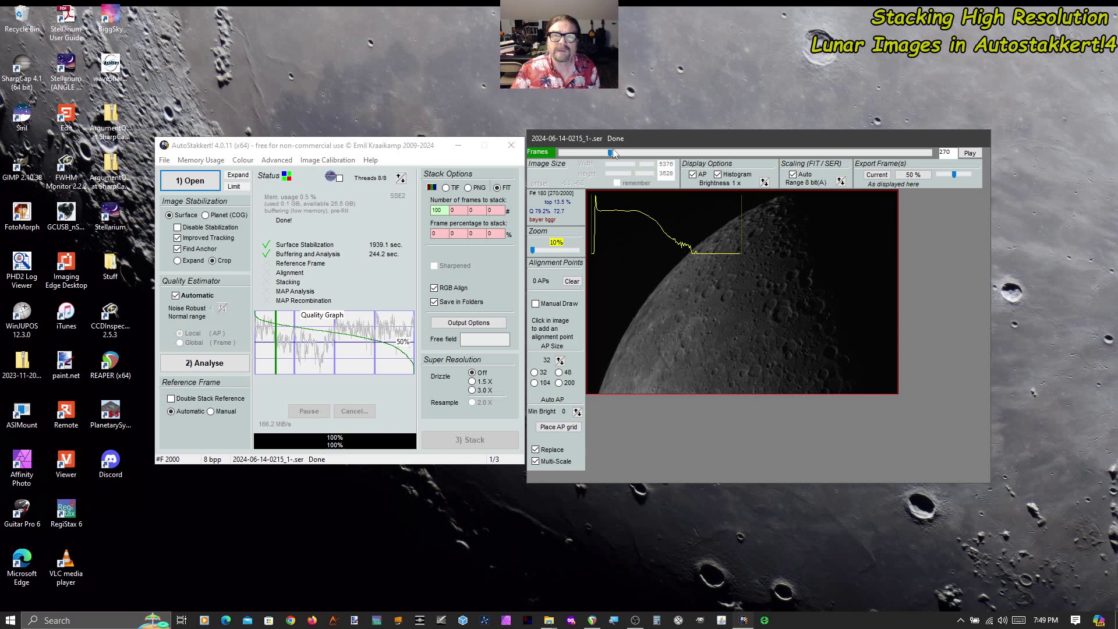
pyautogui.moveTo(609, 154); pyautogui.dragTo(561, 156)
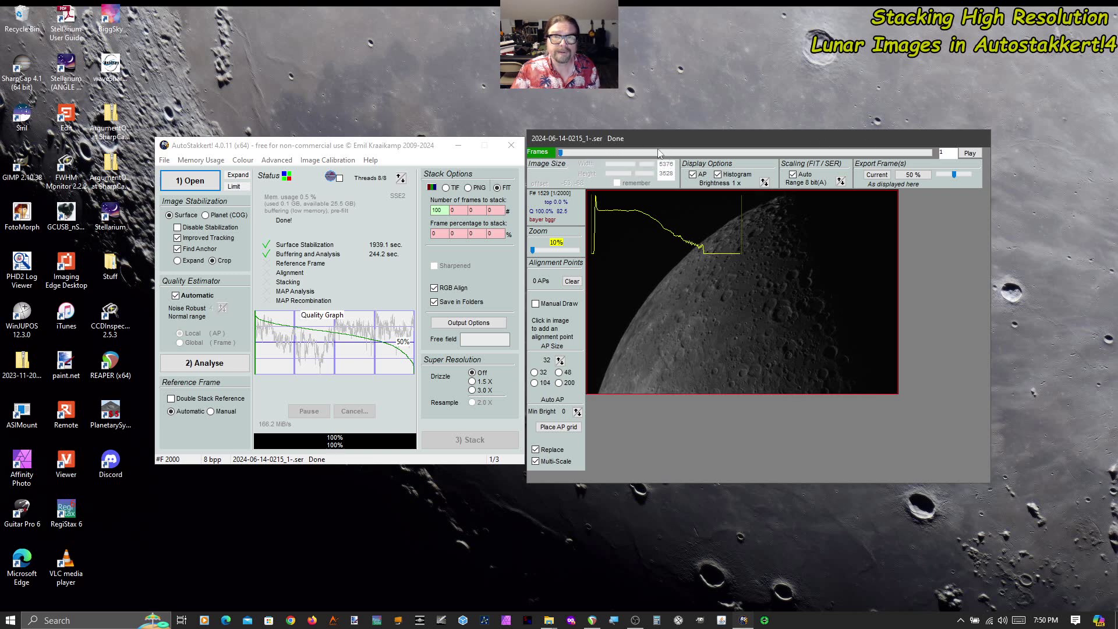
# Compare original and quality-sorted frame order, and scrub the sorted frames from best to worst and back
pyautogui.click(545, 154)
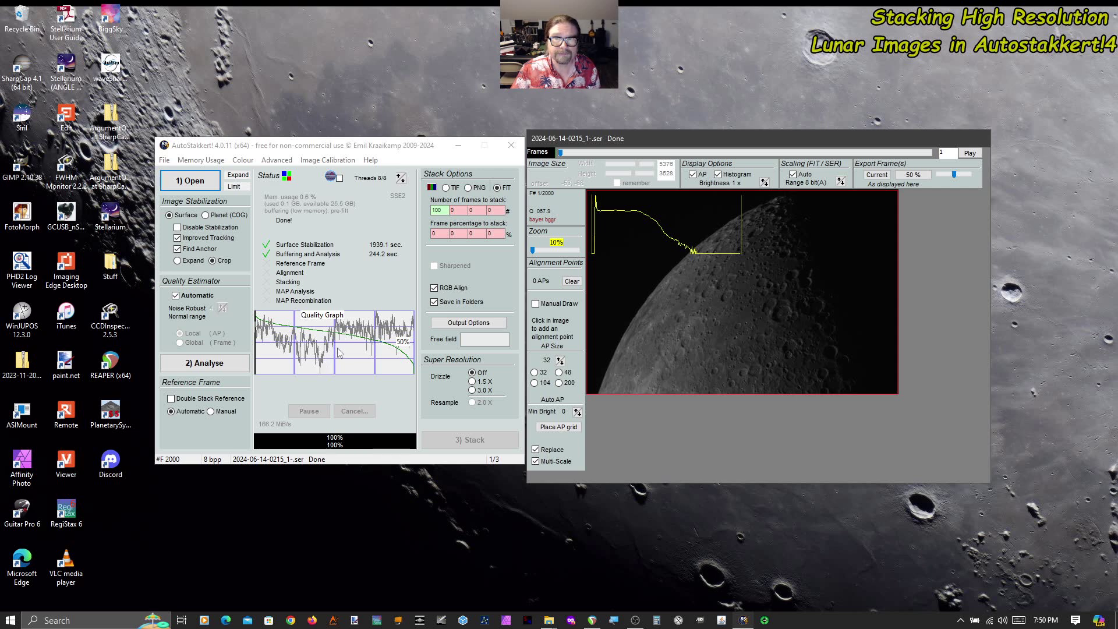
pyautogui.click(539, 152)
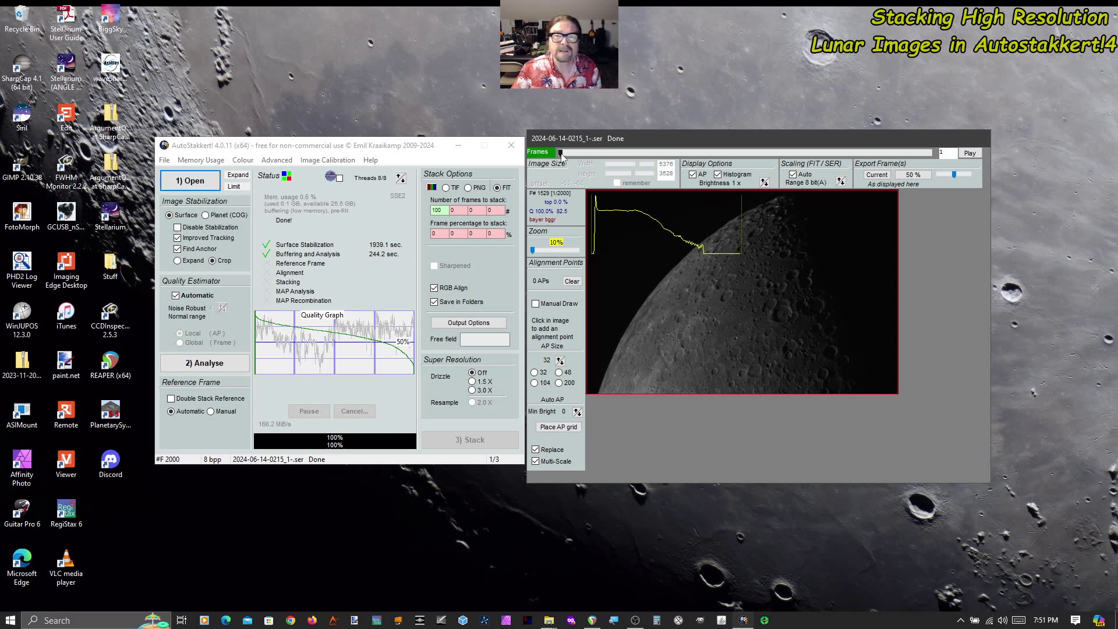
pyautogui.moveTo(561, 153)
pyautogui.mouseDown()
pyautogui.moveTo(923, 153)
pyautogui.moveTo(930, 162)
pyautogui.moveTo(945, 152)
pyautogui.mouseUp()
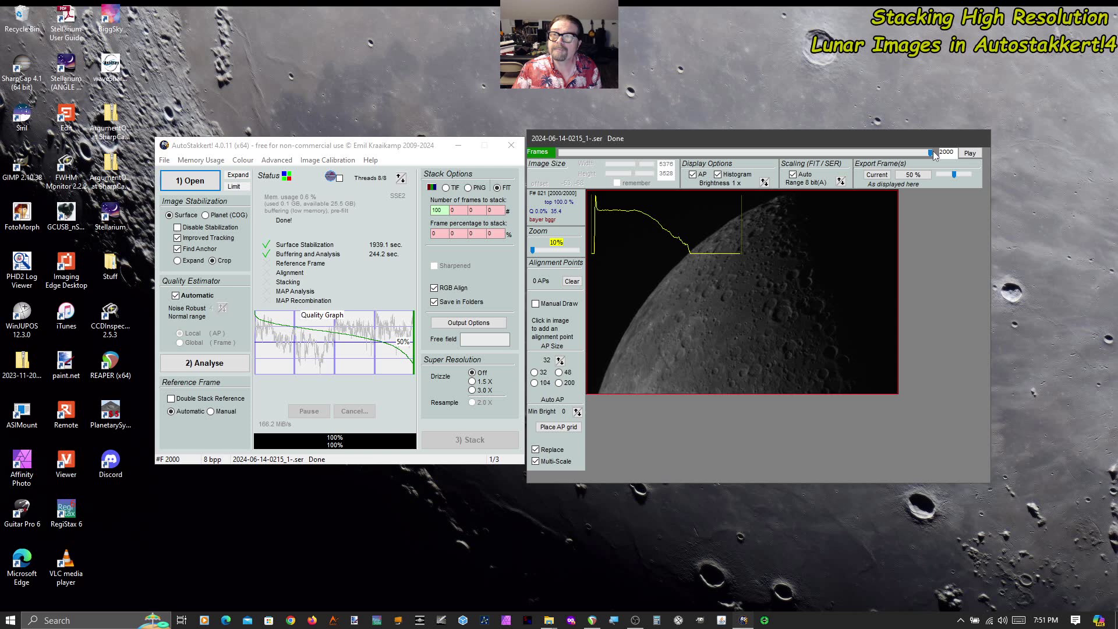
pyautogui.moveTo(930, 152); pyautogui.dragTo(542, 166)
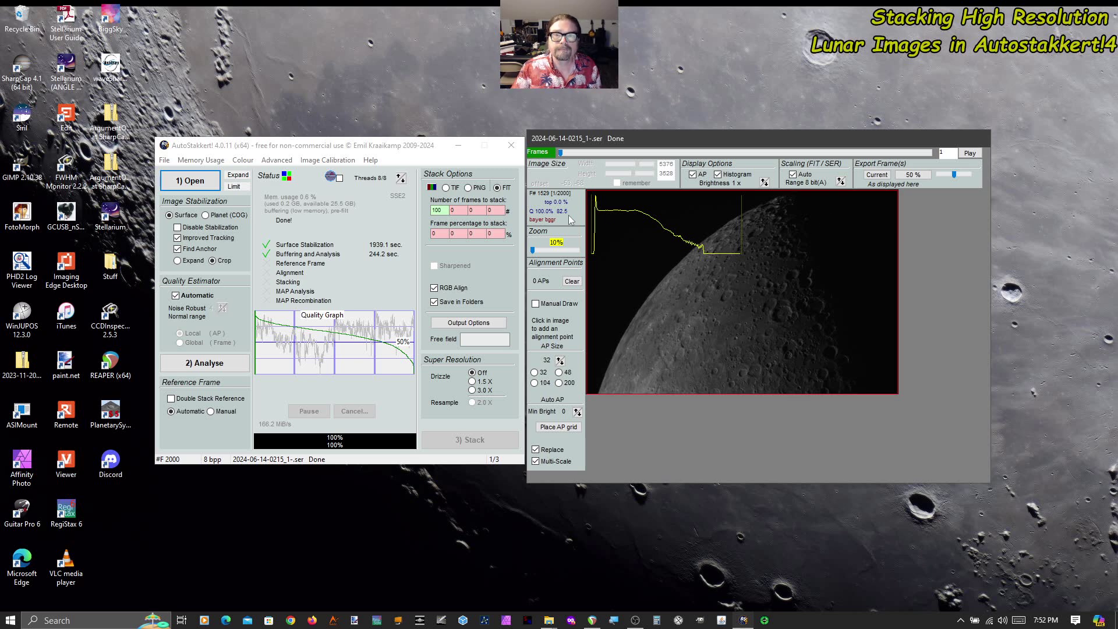
# Enlarge the preview to 100% zoom, move its window for more room, and bring the craters into view
pyautogui.click(536, 249)
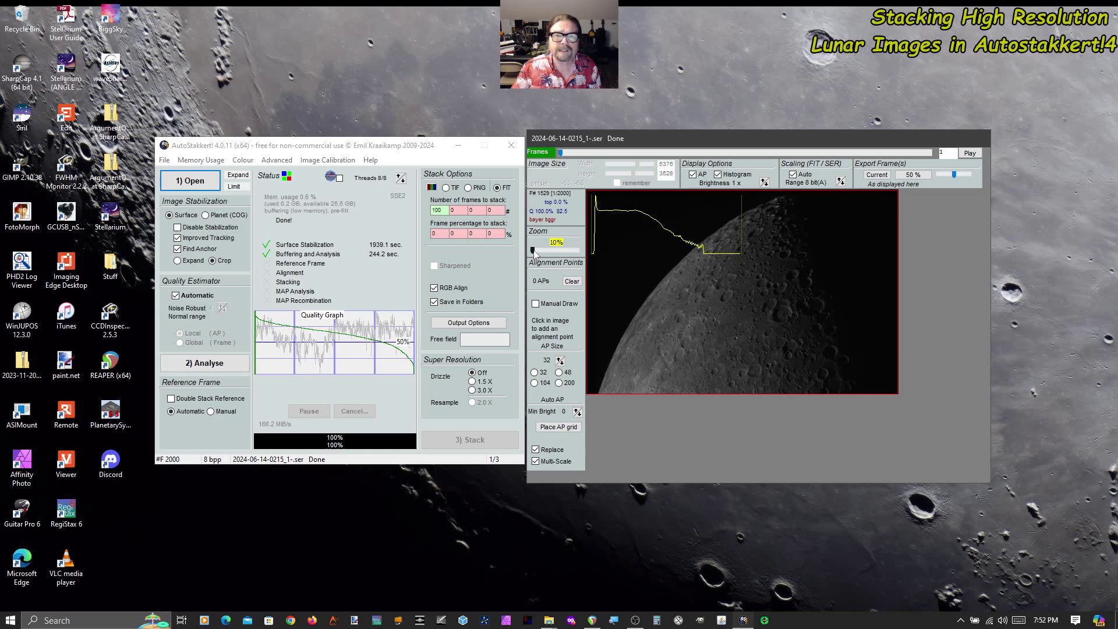
pyautogui.click(542, 251)
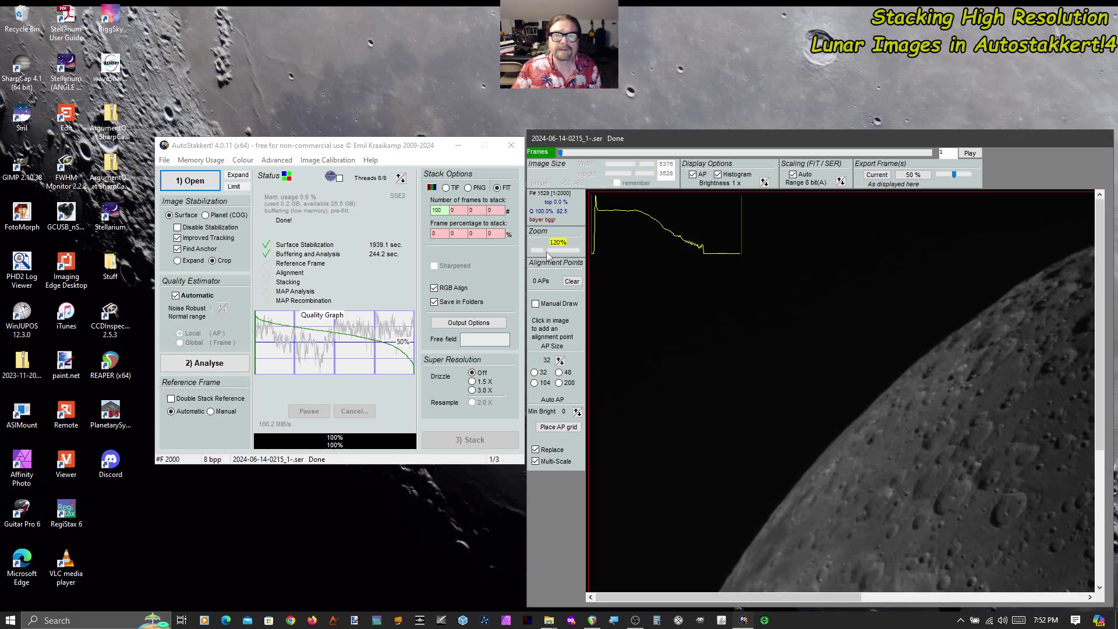
pyautogui.moveTo(546, 251); pyautogui.dragTo(544, 251)
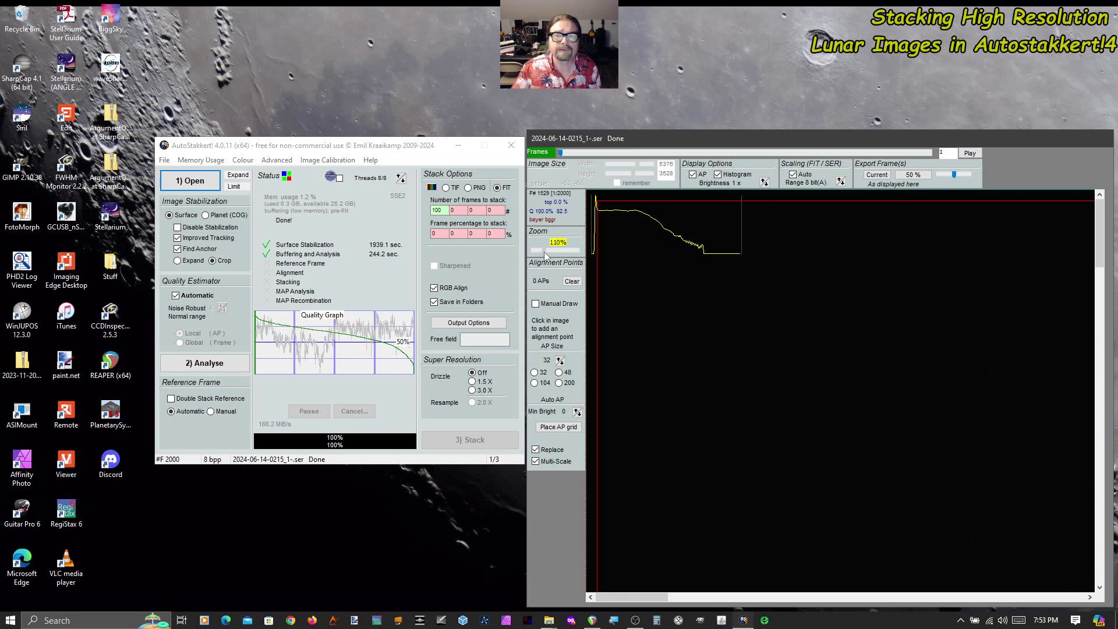
pyautogui.moveTo(795, 137); pyautogui.dragTo(575, 43)
pyautogui.moveTo(1102, 199); pyautogui.dragTo(1101, 394)
pyautogui.moveTo(419, 601); pyautogui.dragTo(701, 617)
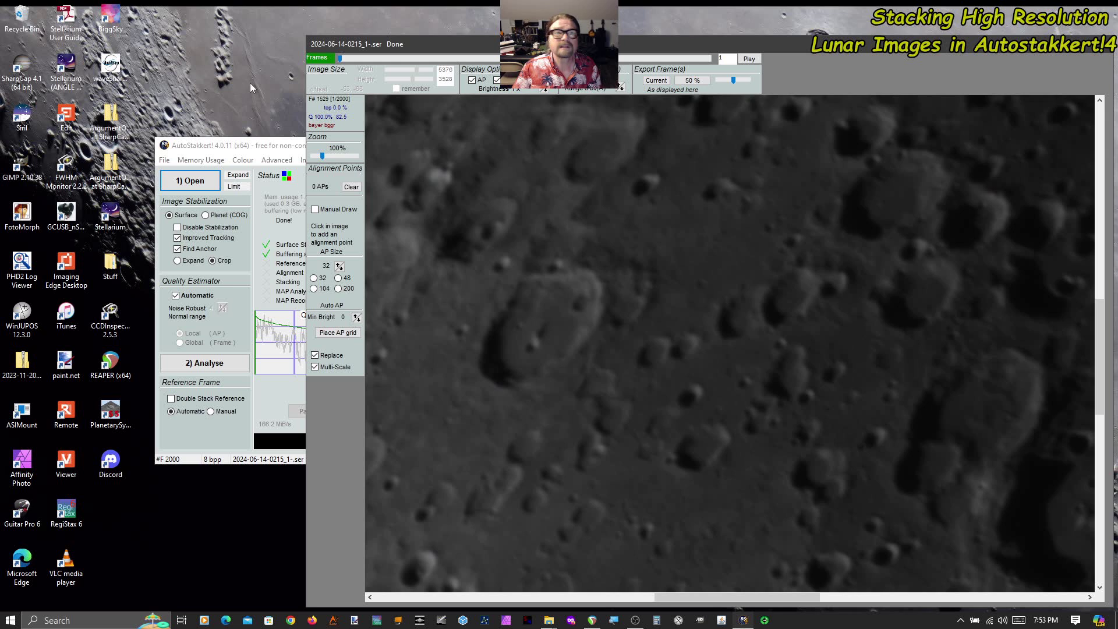
# Play the craters in original frame order, and go back to the first frame with quality sorting restored
pyautogui.click(318, 58)
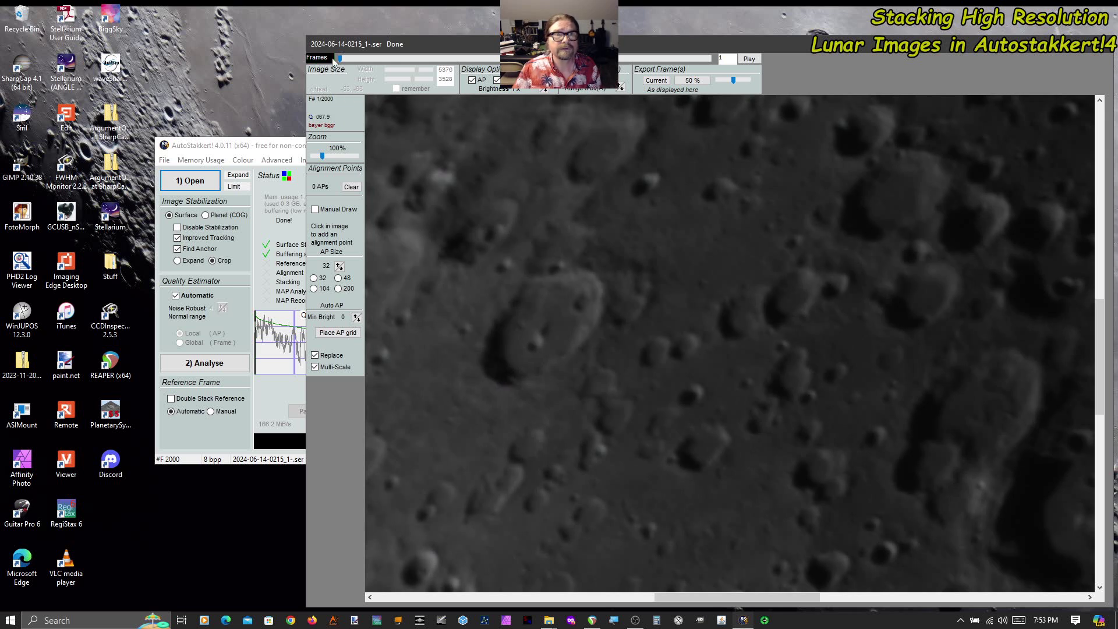
pyautogui.click(751, 59)
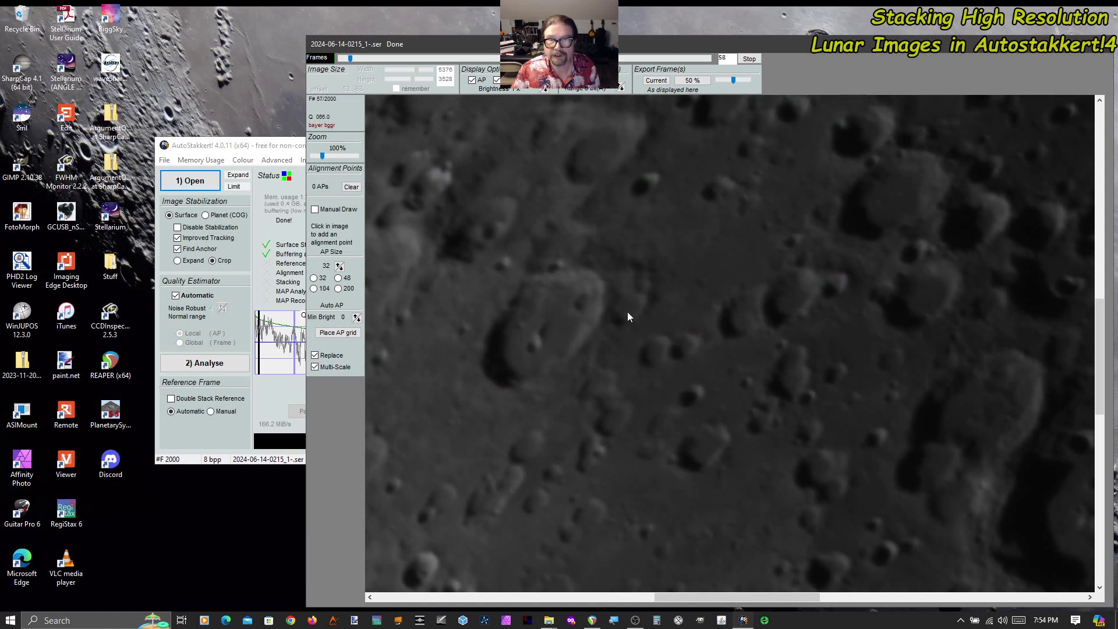
pyautogui.click(749, 59)
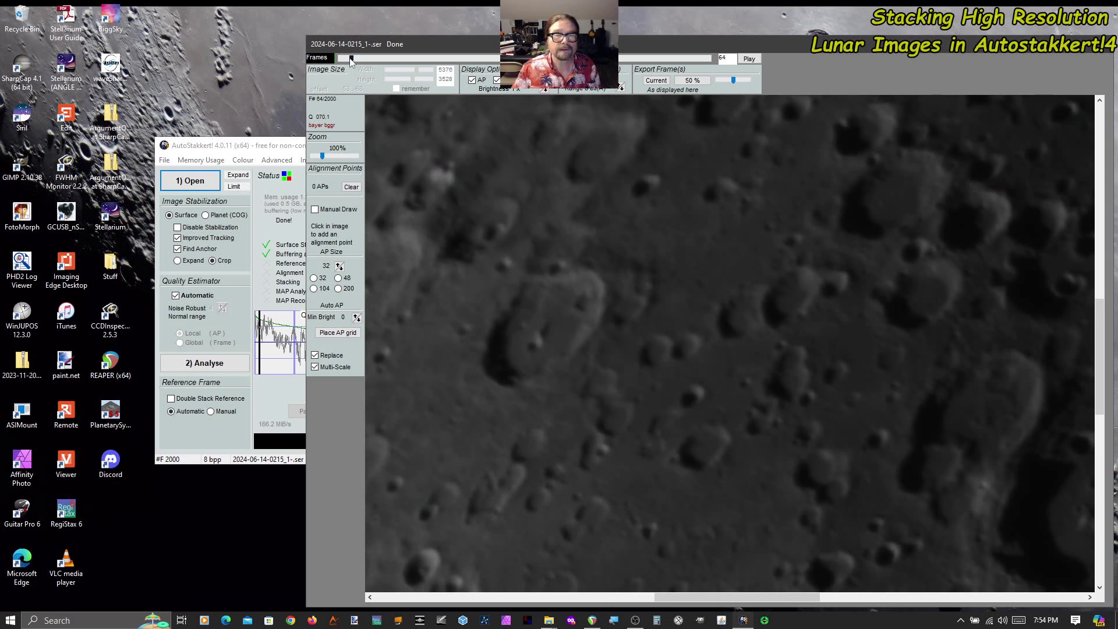
pyautogui.moveTo(354, 58); pyautogui.dragTo(340, 58)
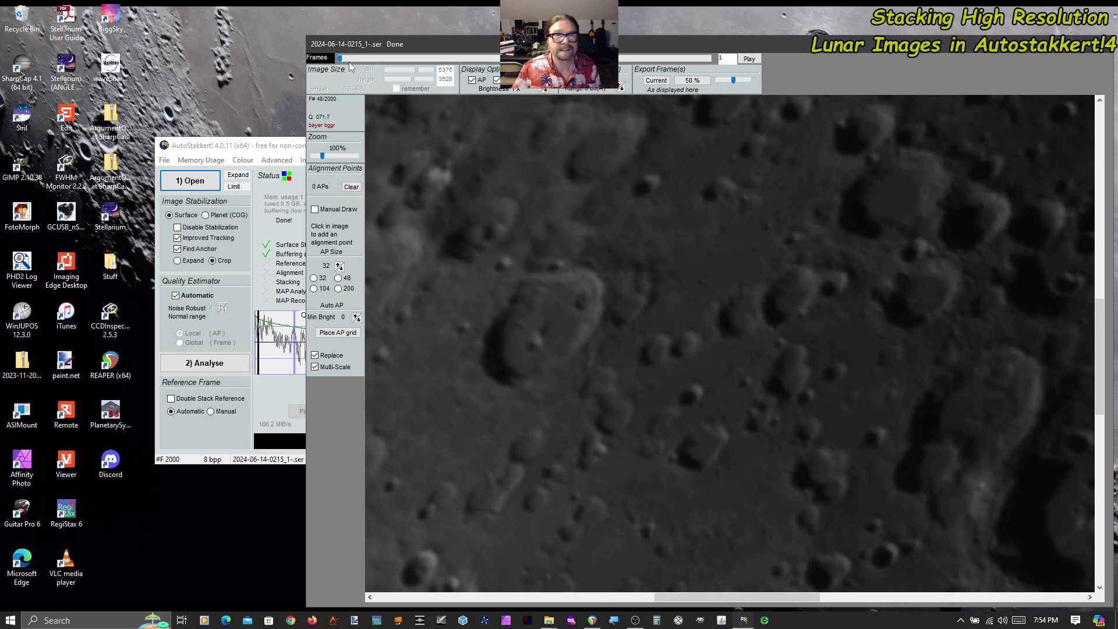
pyautogui.click(323, 59)
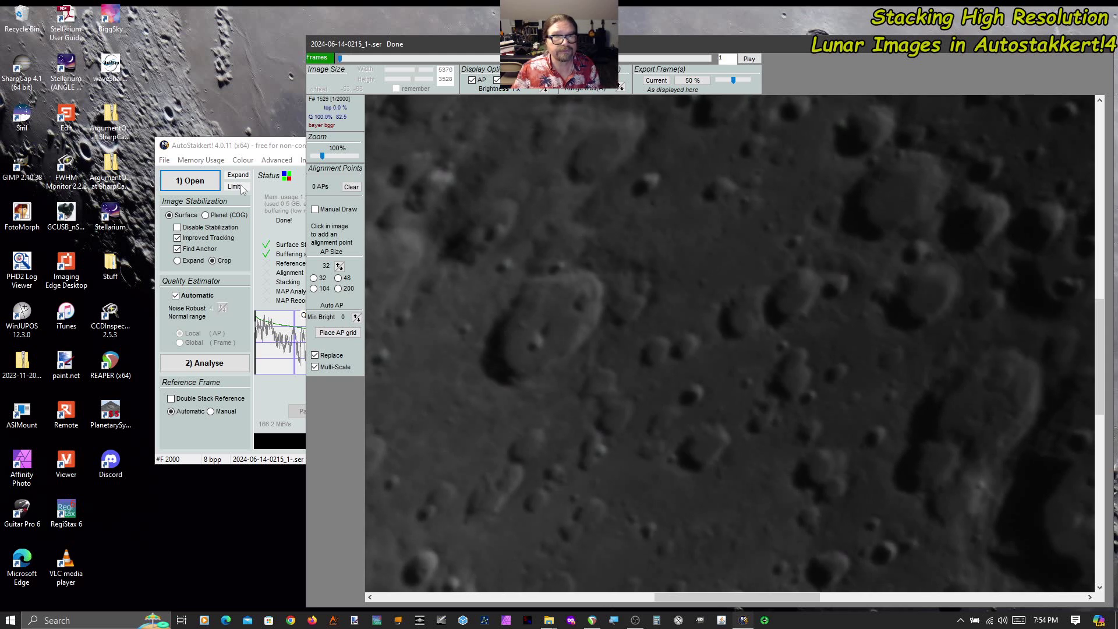
# Set the reference frame to manual in the main window and bring the moon preview back to the front
pyautogui.click(283, 146)
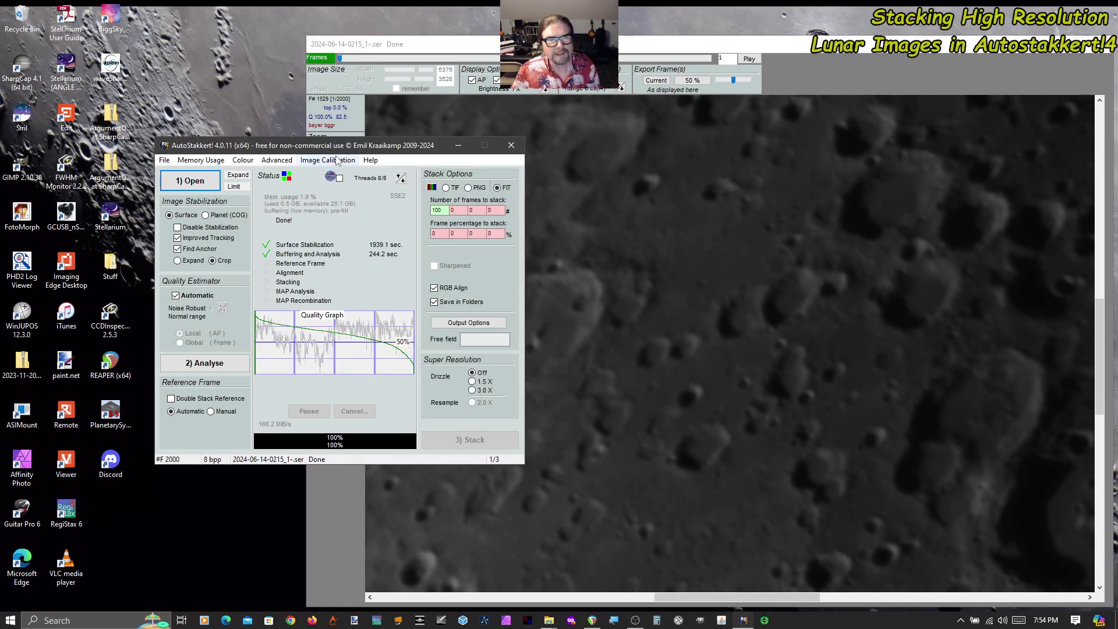
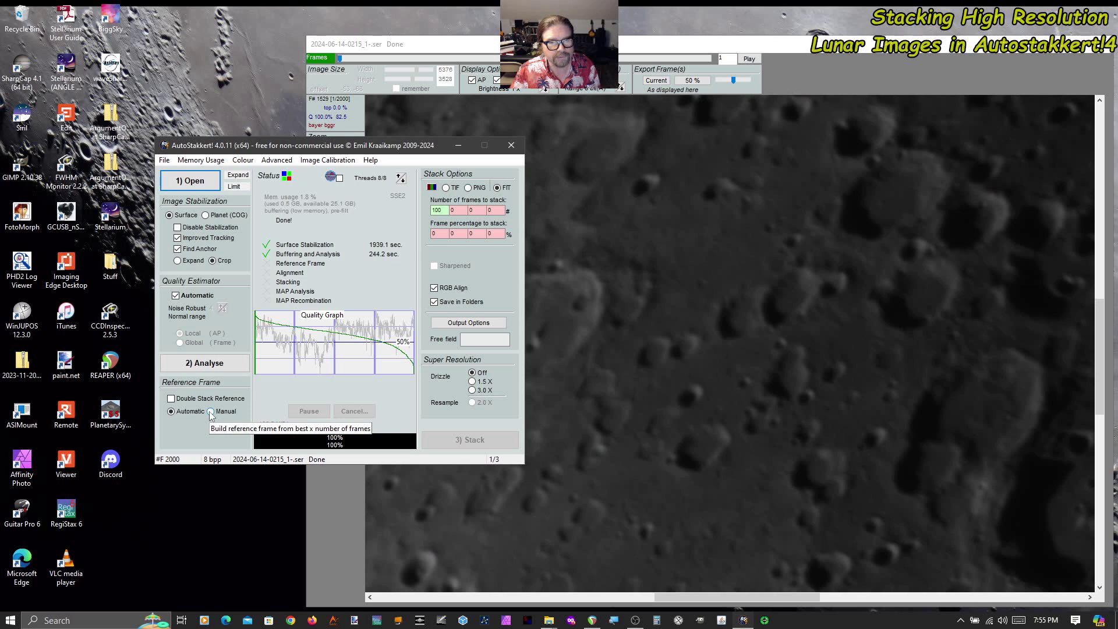
pyautogui.click(210, 411)
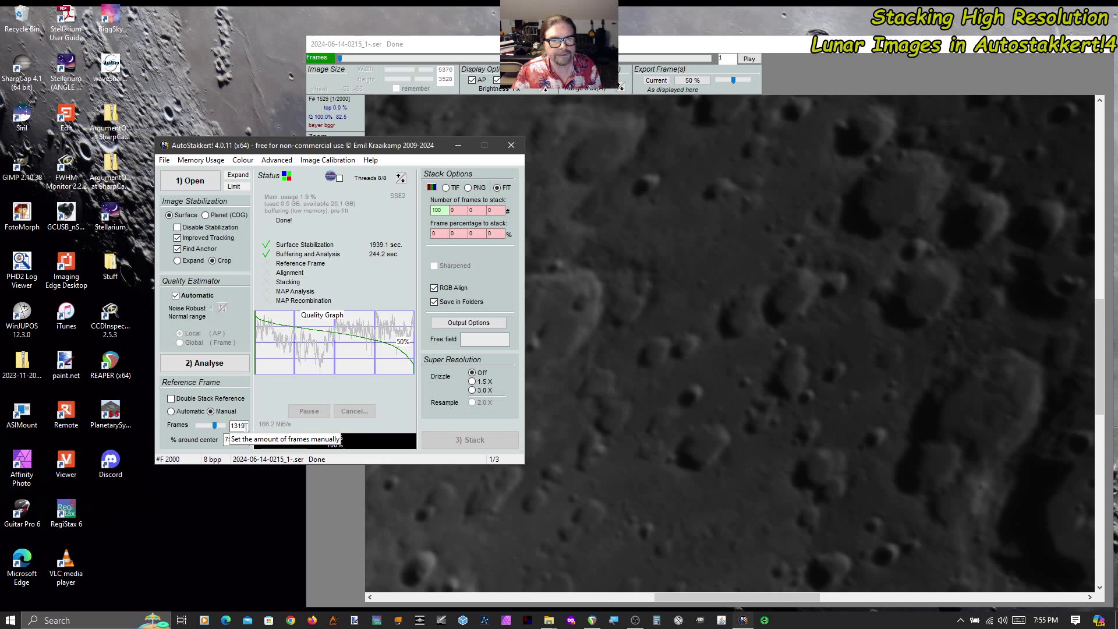
pyautogui.click(921, 270)
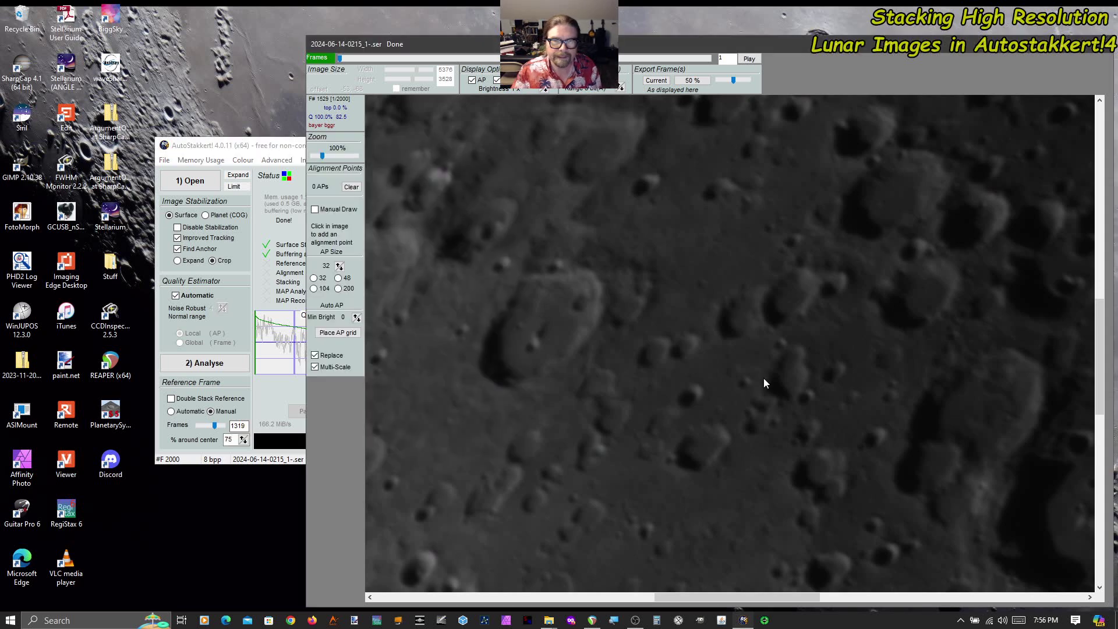
# Examine the quality graph and the manual reference frame settings, alternating between the main window and the moon preview
pyautogui.click(268, 149)
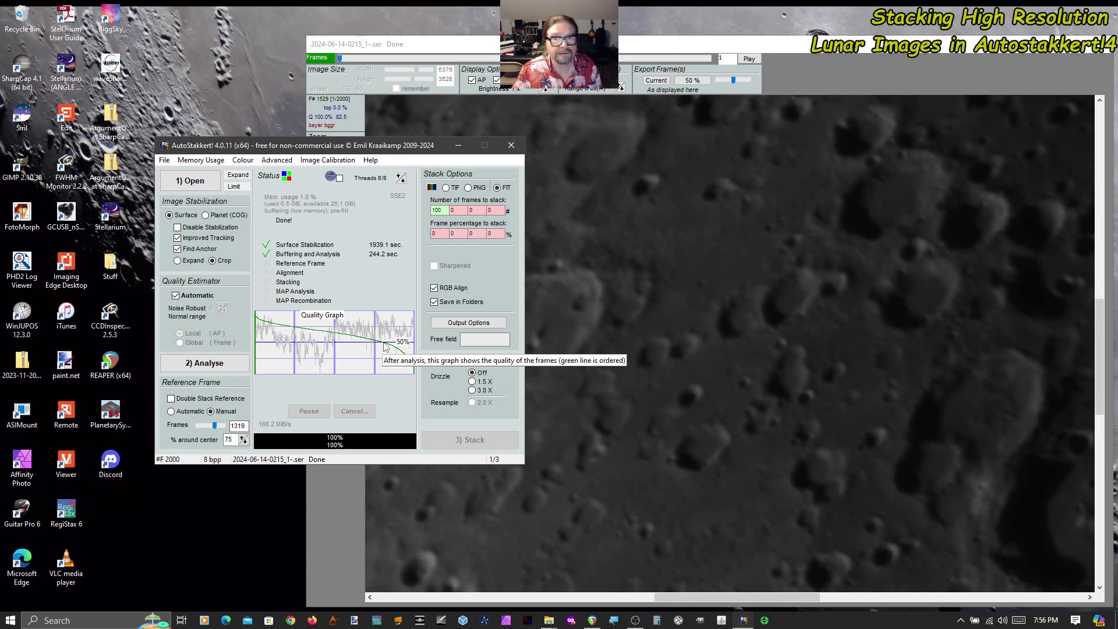
pyautogui.click(379, 496)
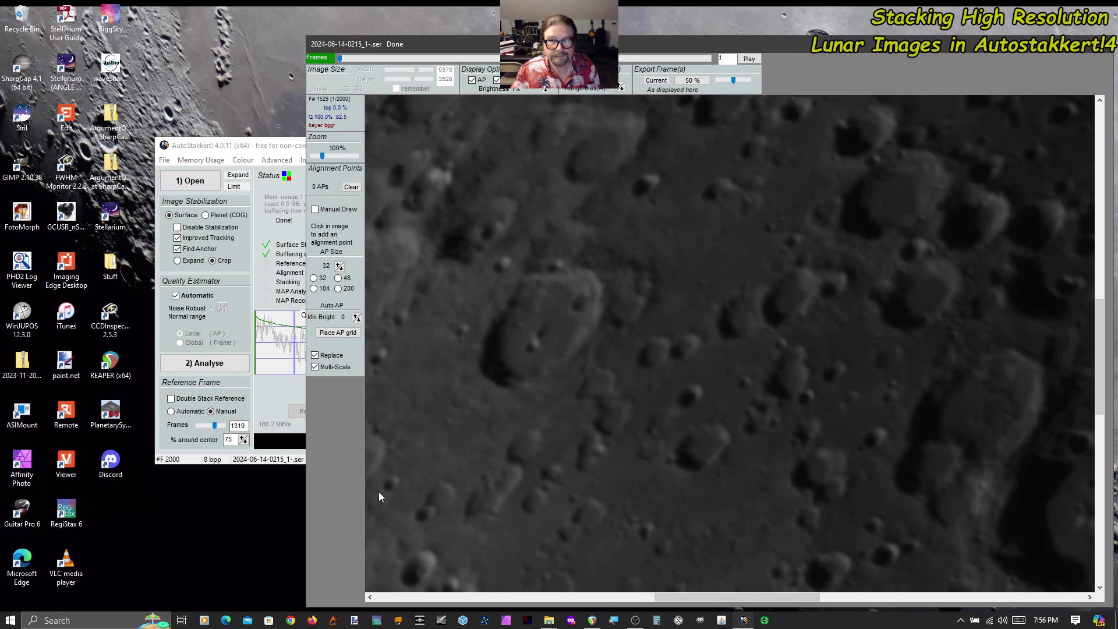
pyautogui.click(263, 389)
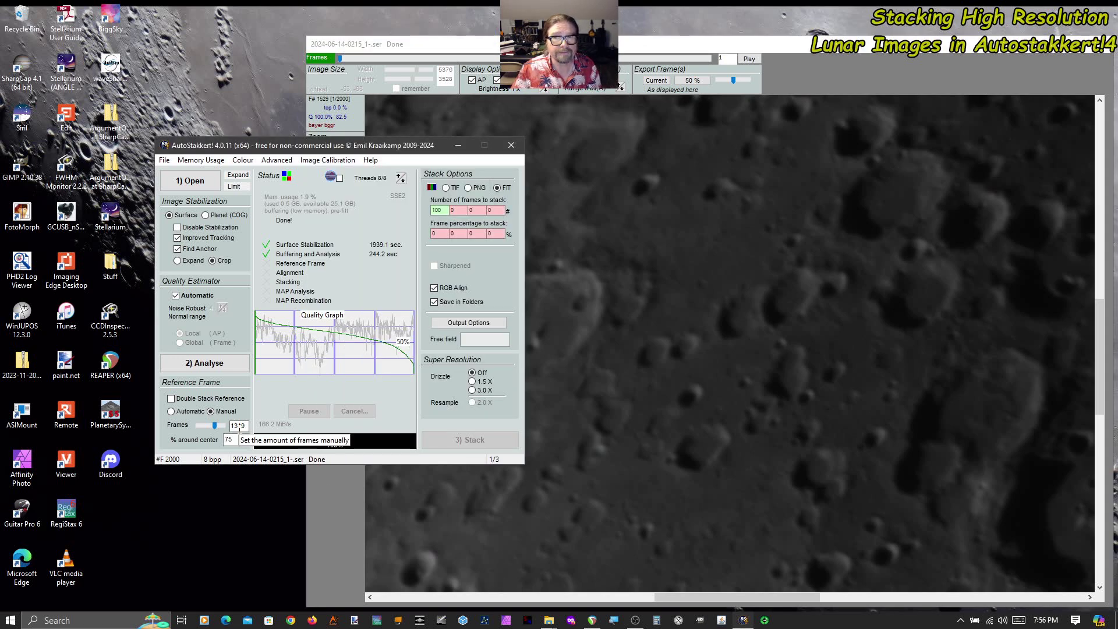
pyautogui.click(564, 215)
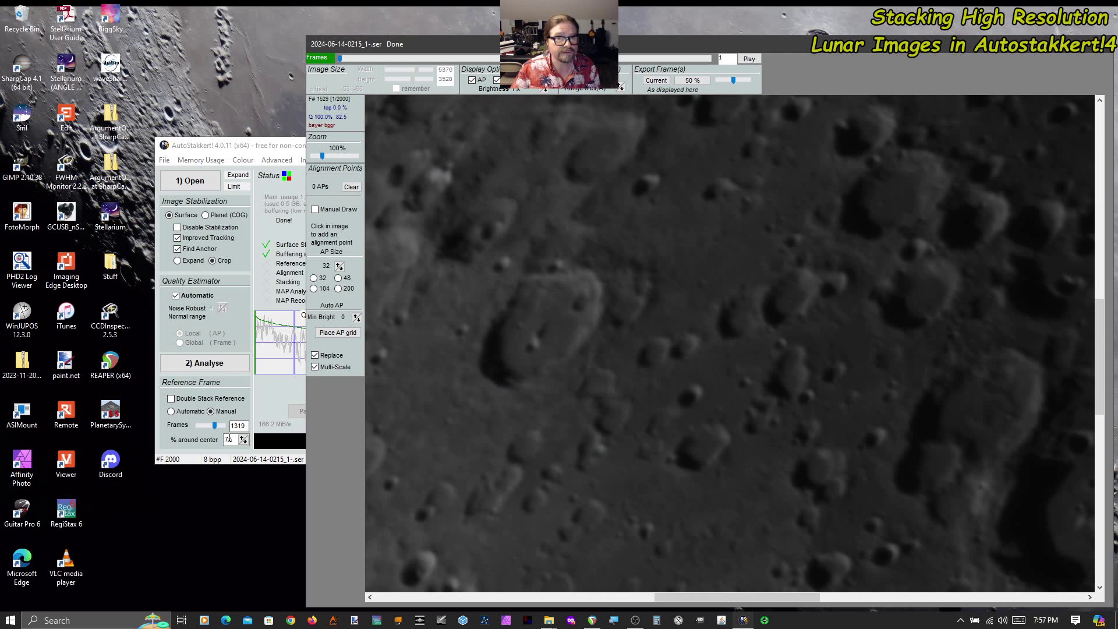
pyautogui.click(278, 390)
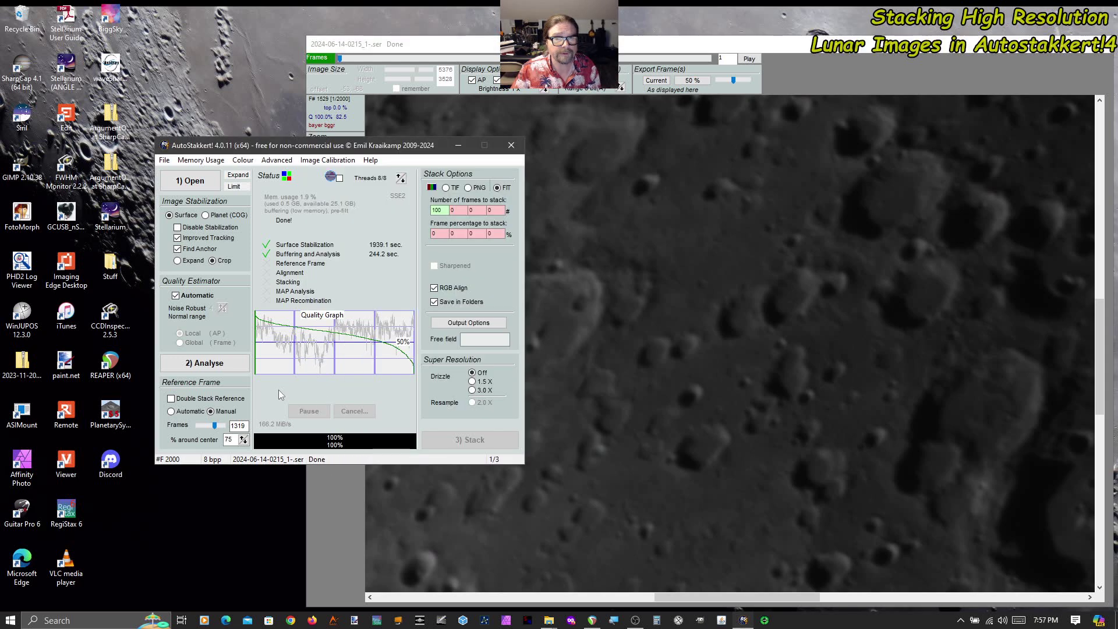
# Preview the frame where the sorted quality curve meets the 50% line, and check it against the quality graph and reference frame settings
pyautogui.click(383, 348)
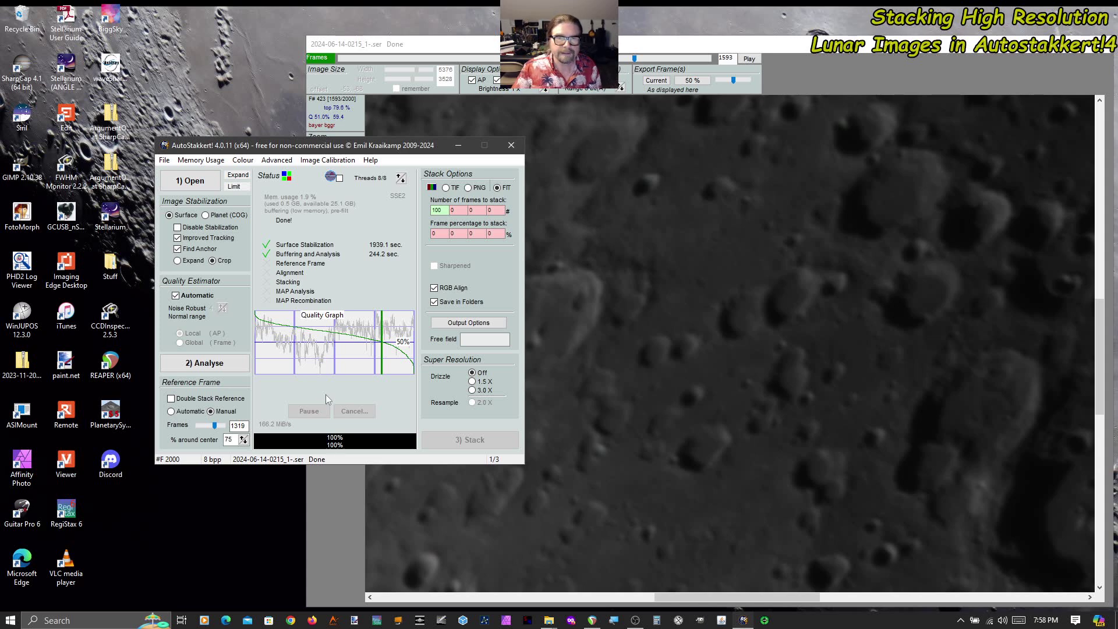
pyautogui.click(408, 42)
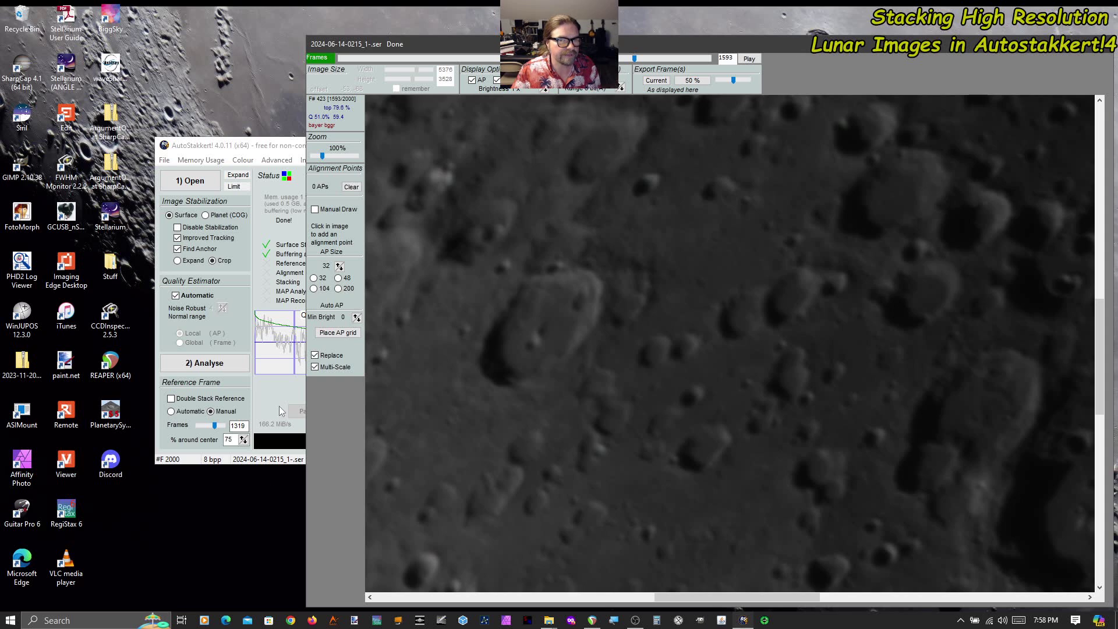
pyautogui.click(272, 390)
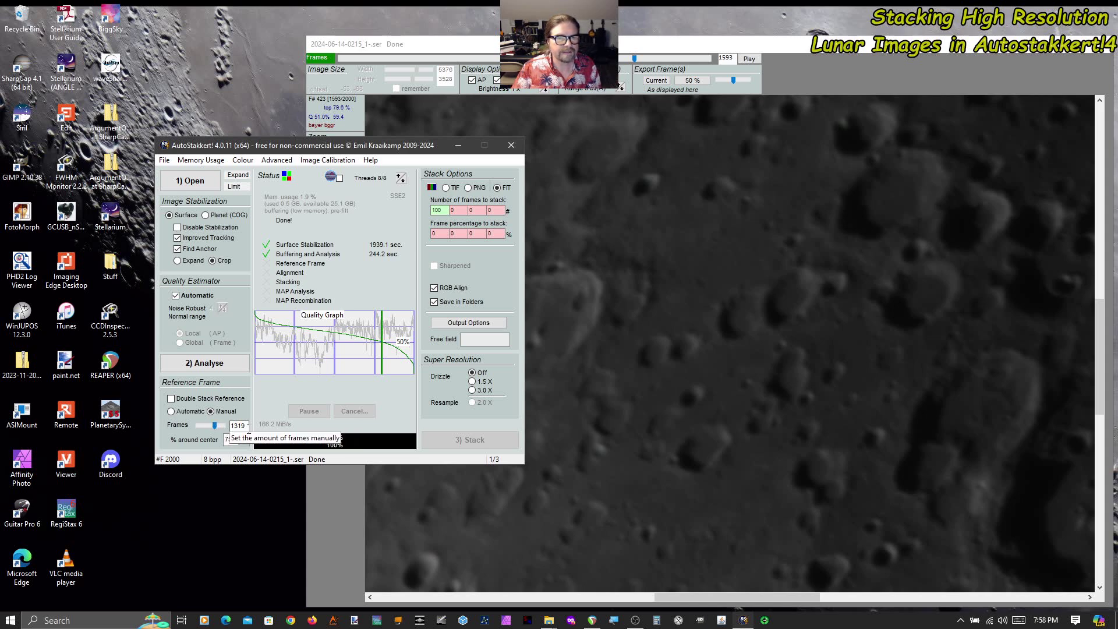
pyautogui.click(607, 539)
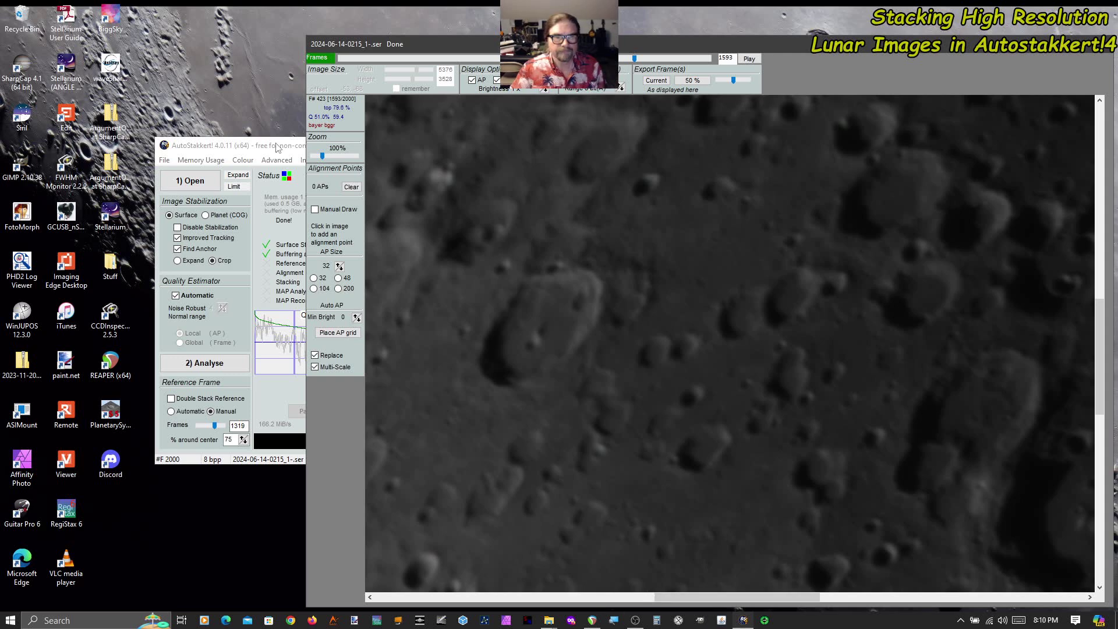
pyautogui.click(277, 147)
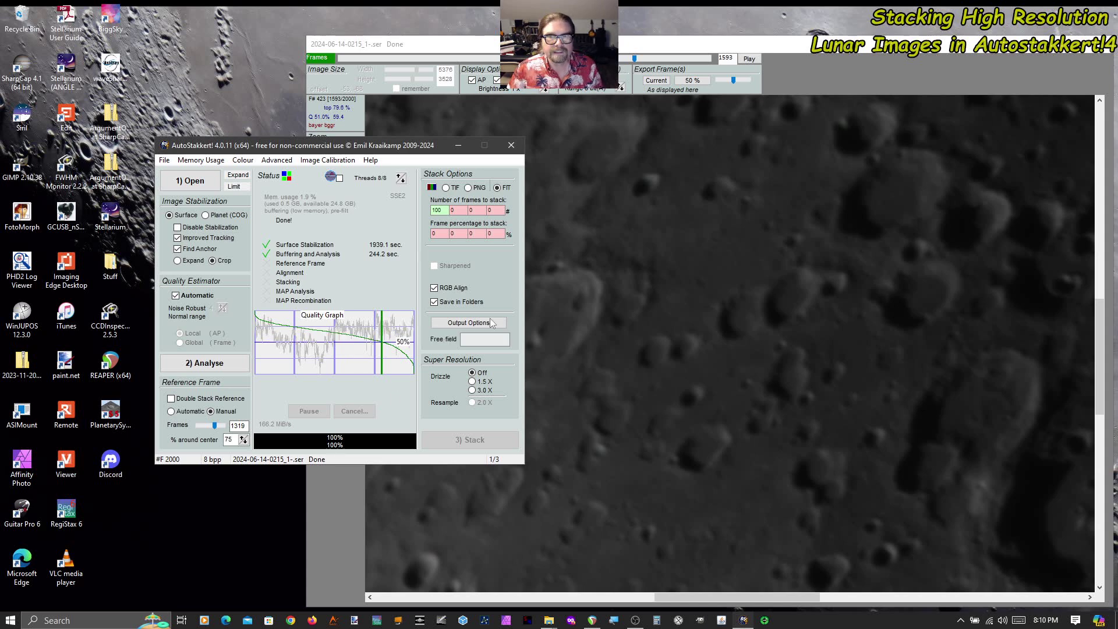
pyautogui.click(570, 158)
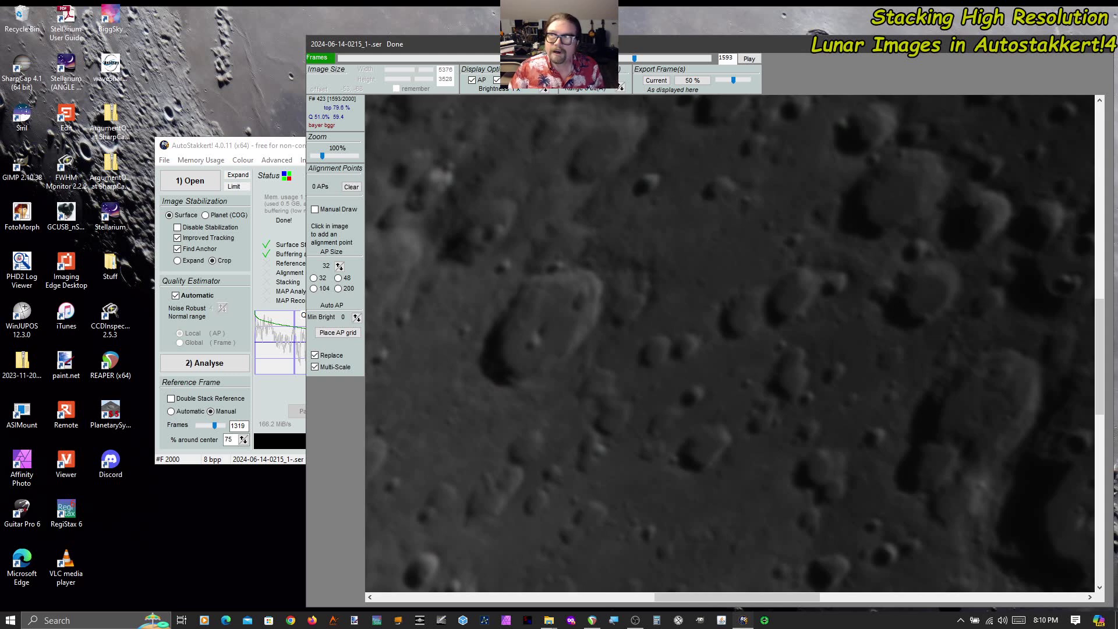
# Shift the moon preview window slightly to gain room, check the main window, and bring the preview back to the front
pyautogui.moveTo(407, 43); pyautogui.dragTo(396, 20)
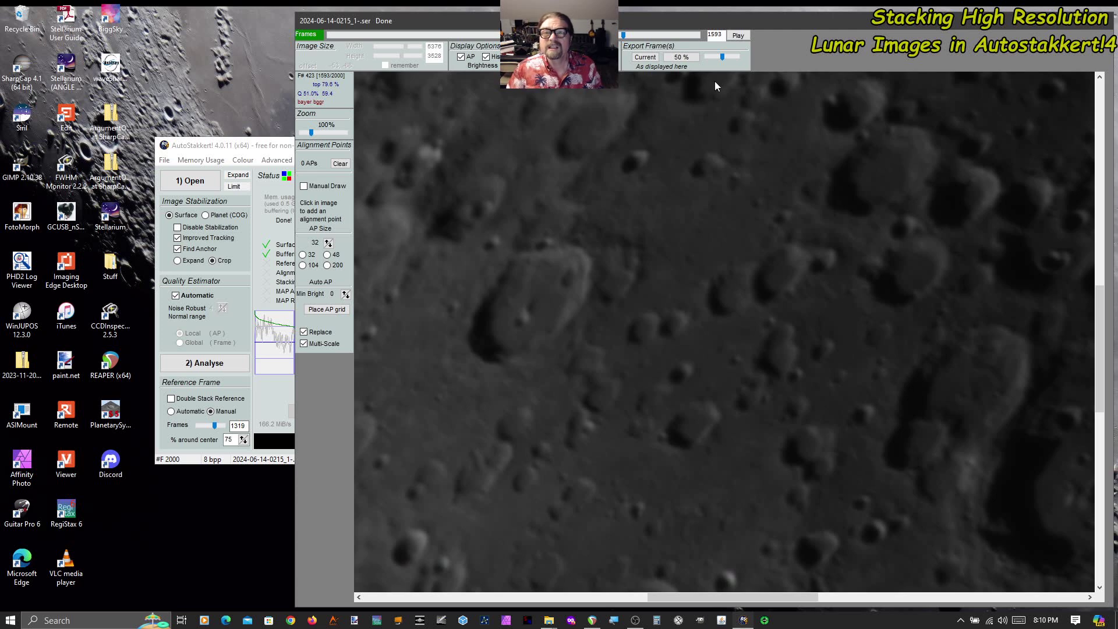
pyautogui.click(228, 145)
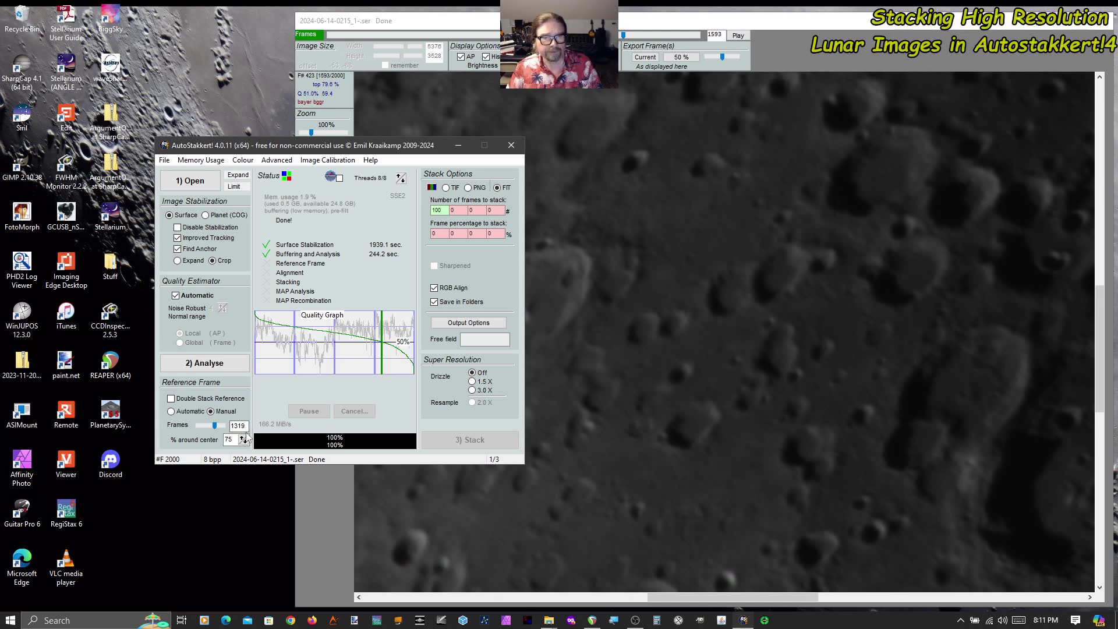
pyautogui.click(629, 23)
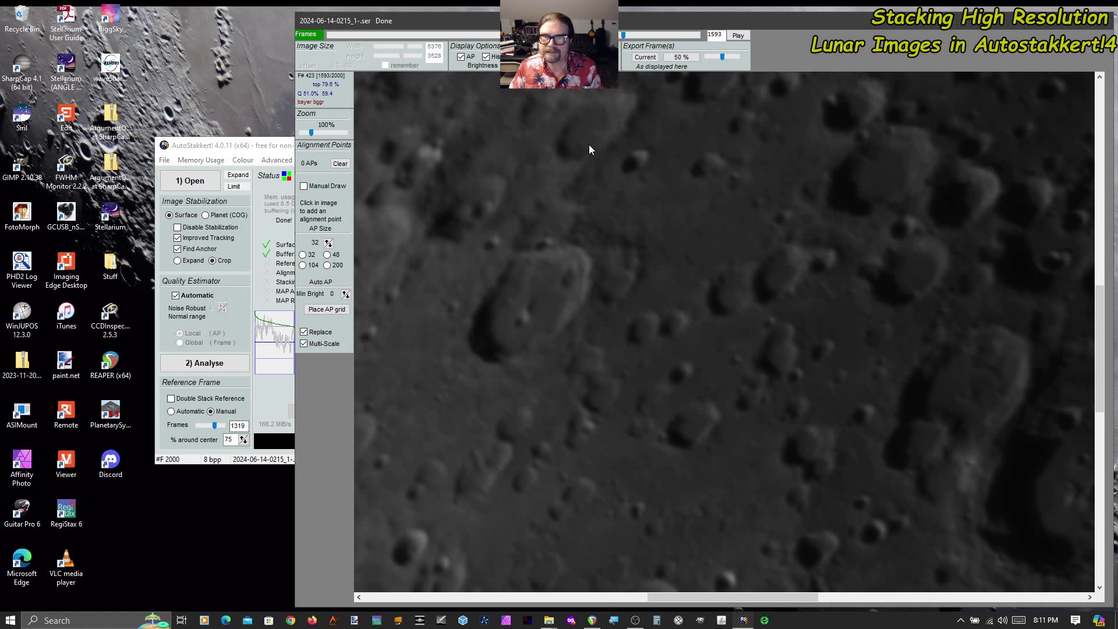
# Compare quality-sorted frames 1 and 1600 in the preview by switching between their frame numbers, ending on frame 1
pyautogui.doubleClick(716, 34)
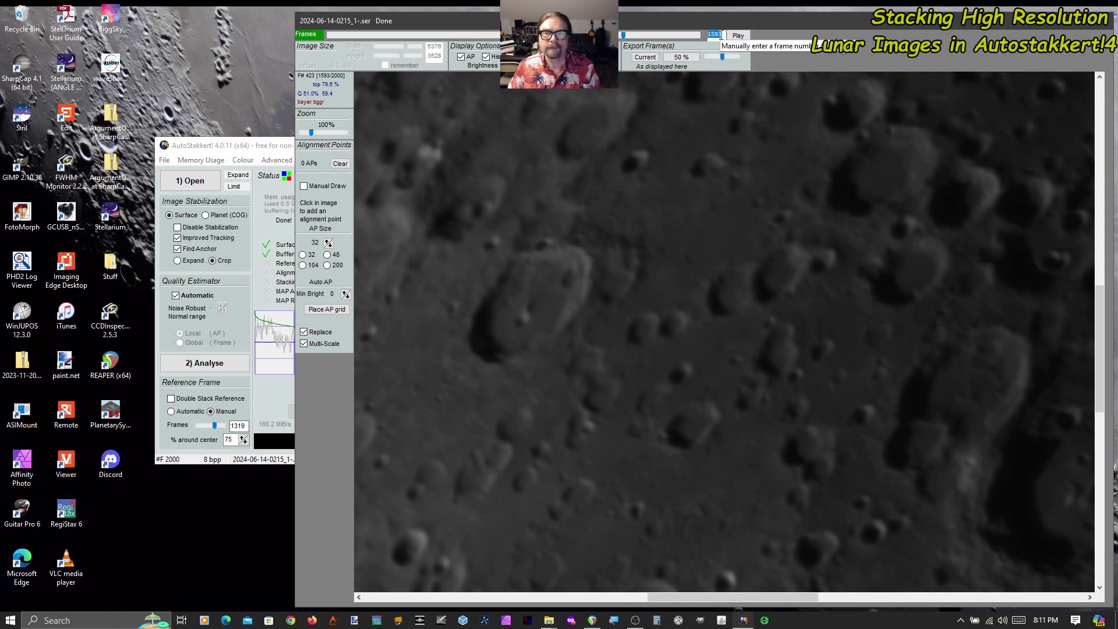
pyautogui.write('1')
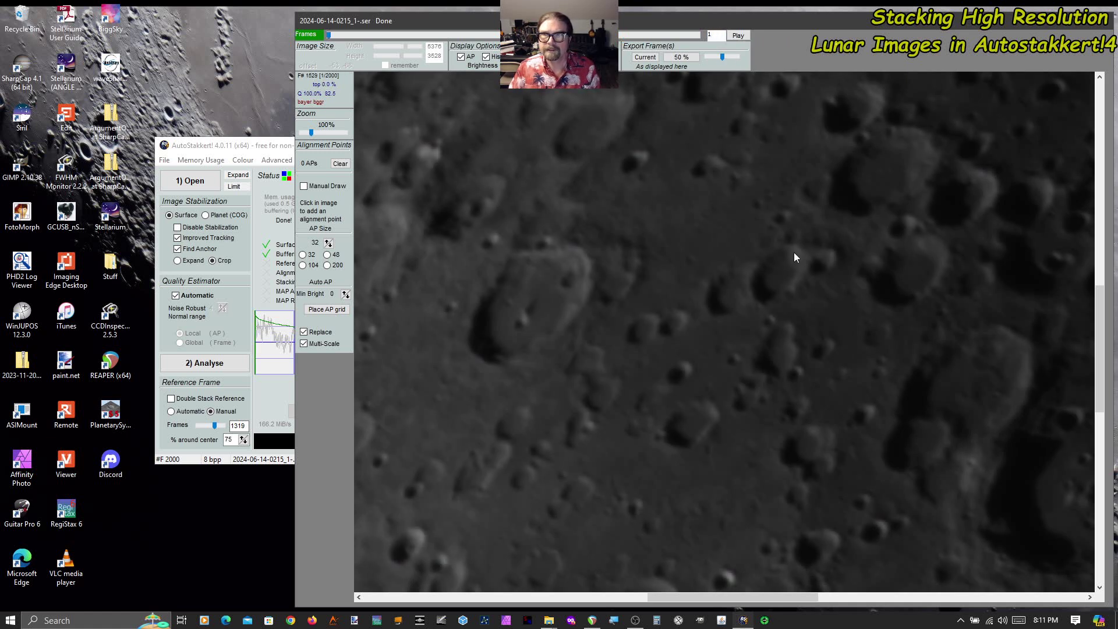
pyautogui.write('6')
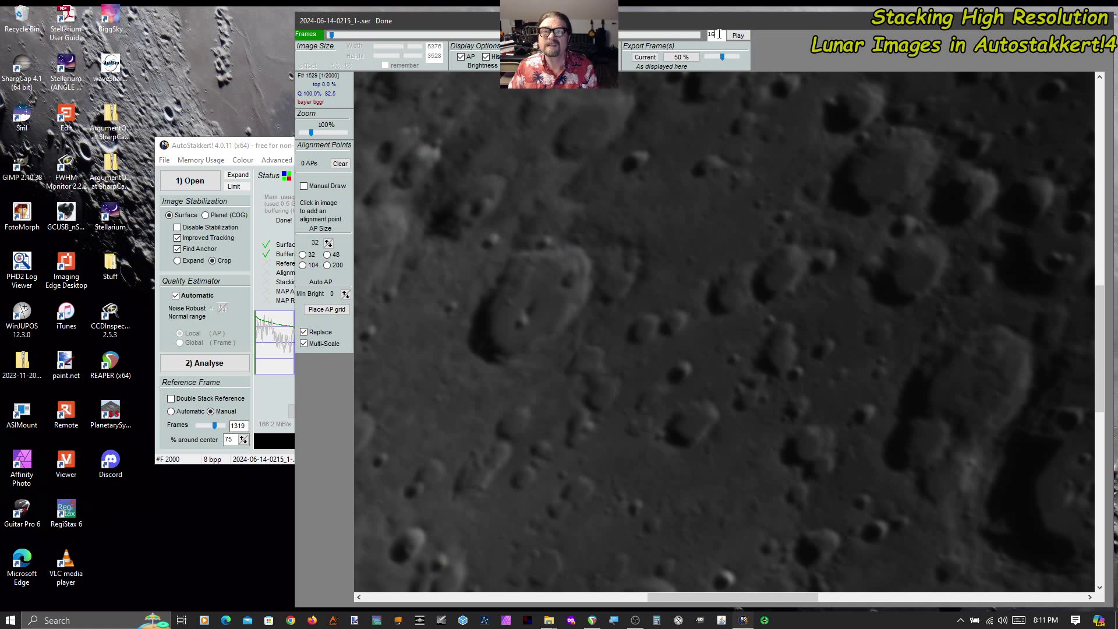
pyautogui.write('00')
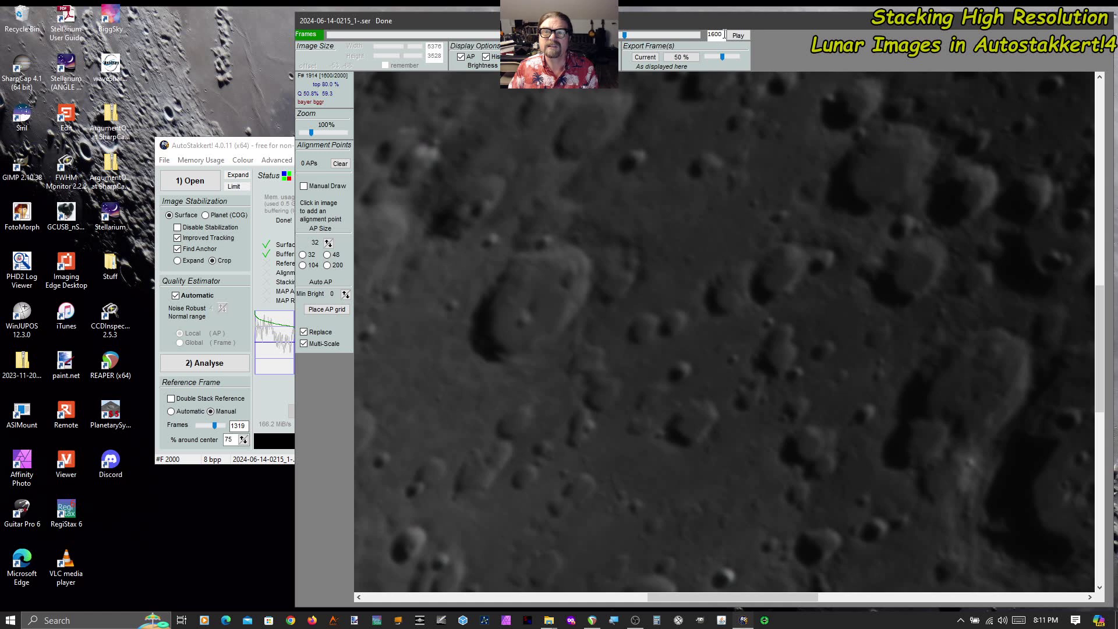
pyautogui.moveTo(725, 33); pyautogui.dragTo(705, 34)
pyautogui.write('1')
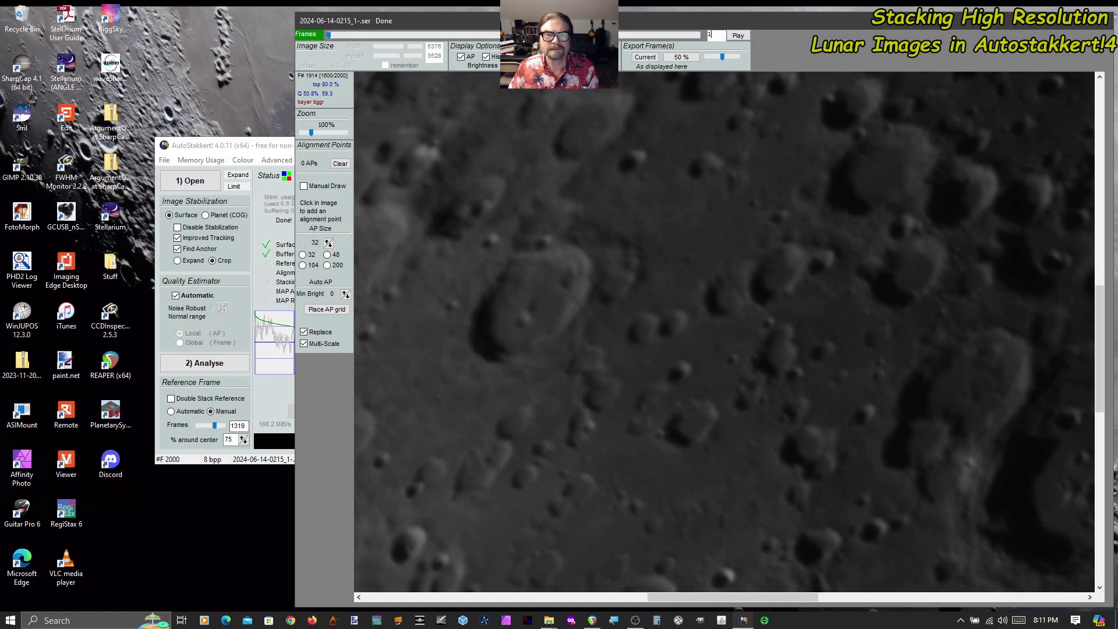
pyautogui.press('Return')
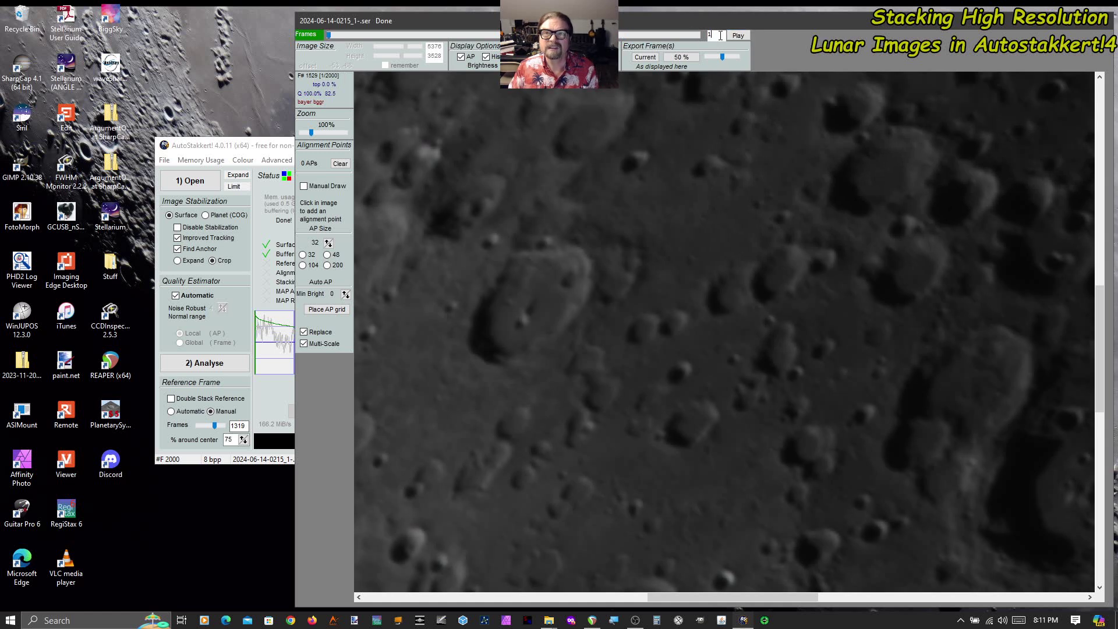
pyautogui.write('00')
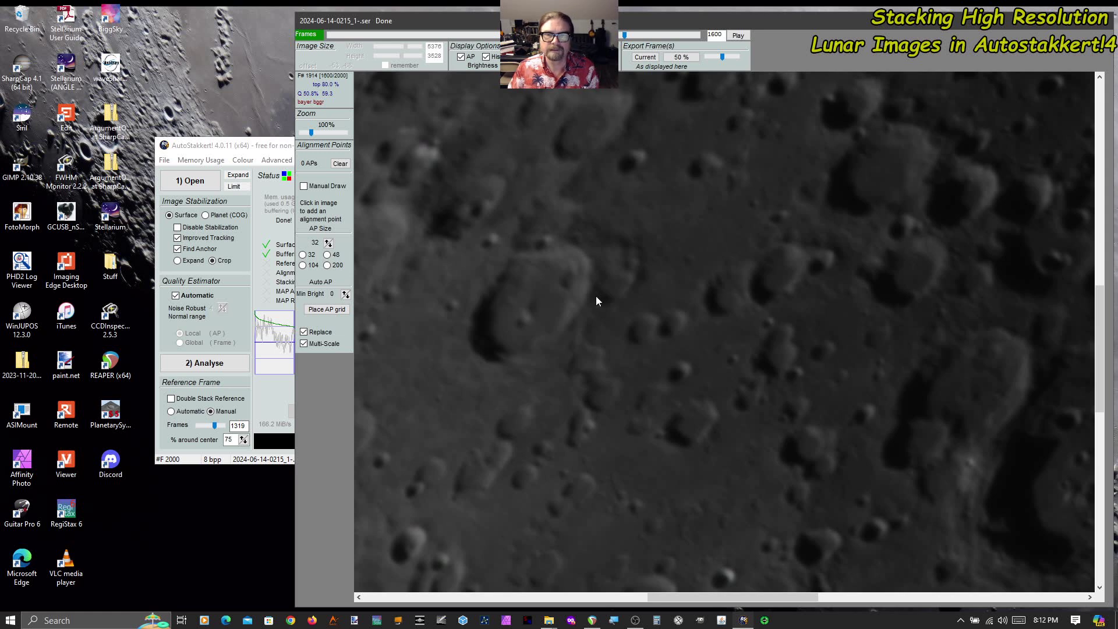
pyautogui.doubleClick(725, 34)
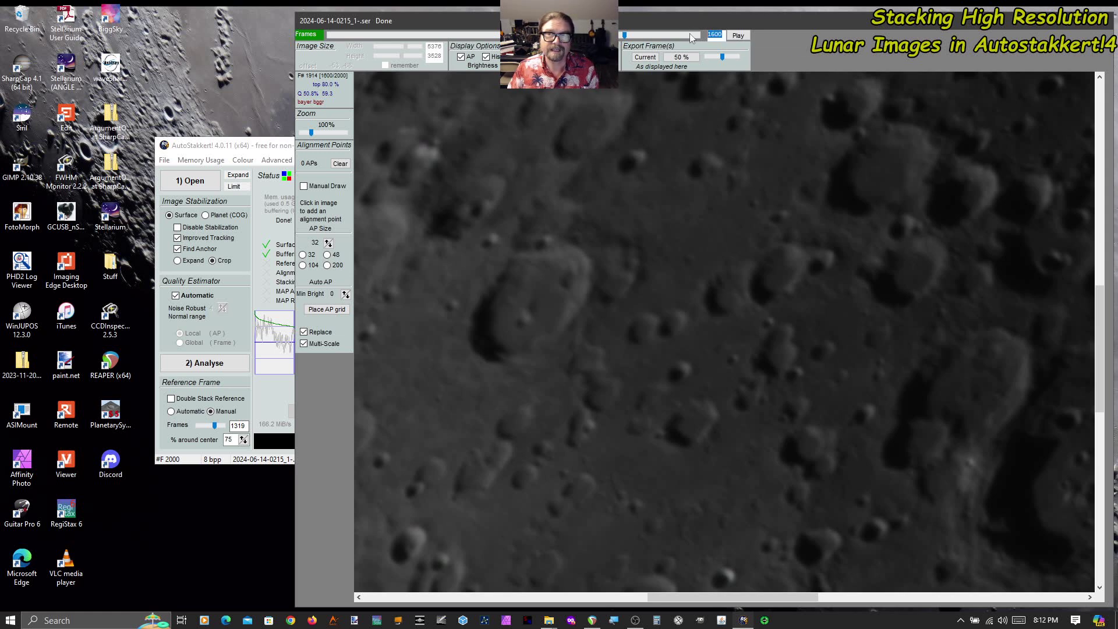
pyautogui.write('1')
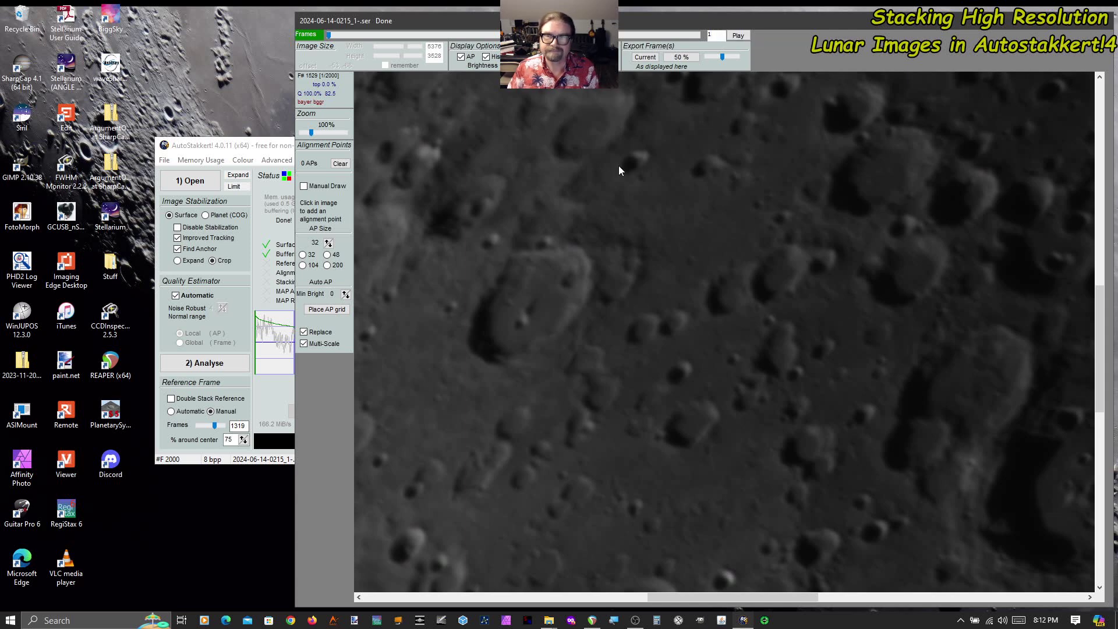
# Move the main window aside so the whole quality graph shows next to the preview, and bring the preview to the front
pyautogui.click(269, 145)
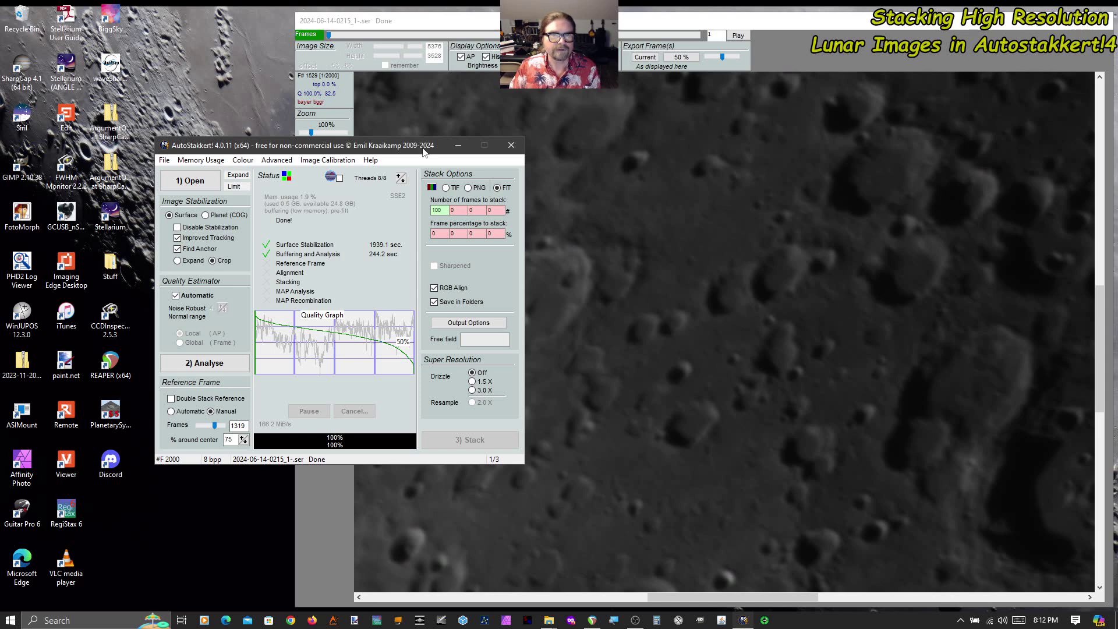
pyautogui.moveTo(423, 149); pyautogui.dragTo(299, 138)
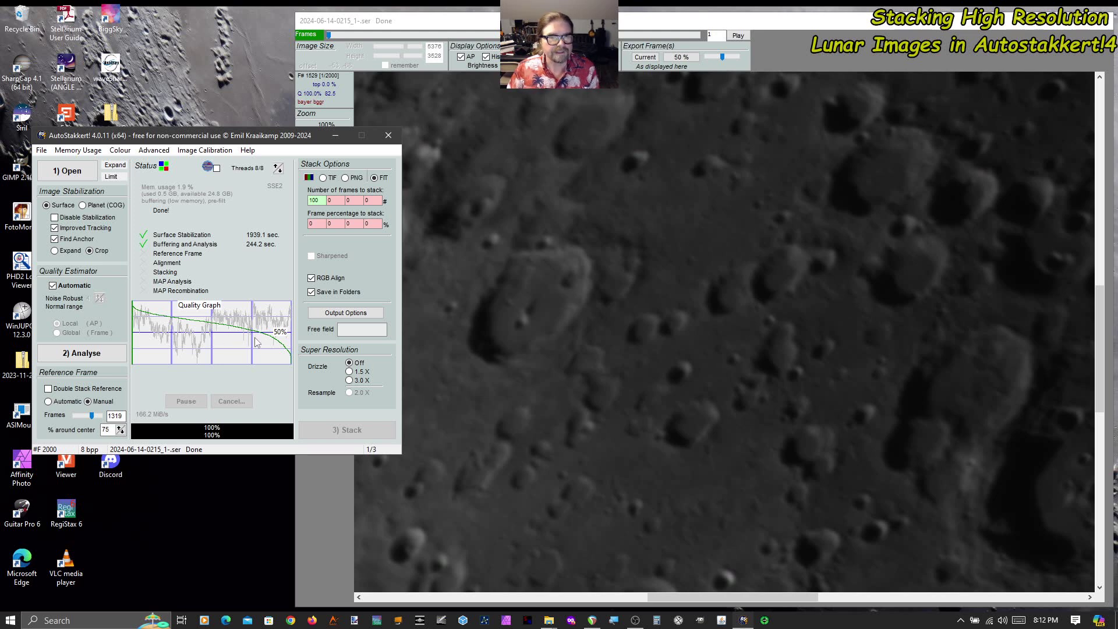
pyautogui.click(590, 274)
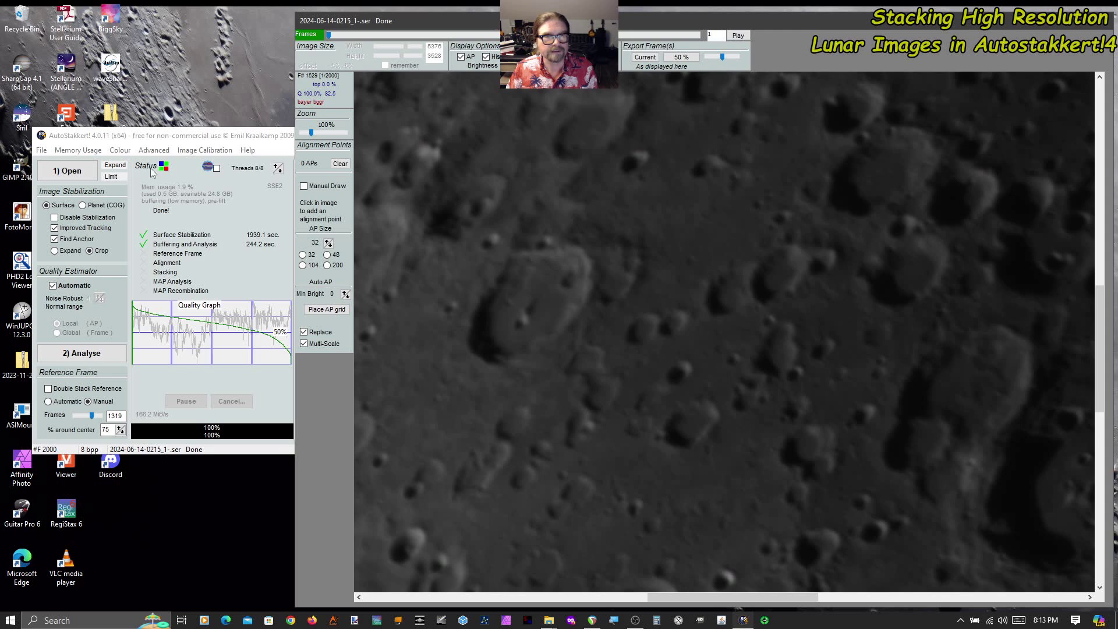
pyautogui.click(205, 138)
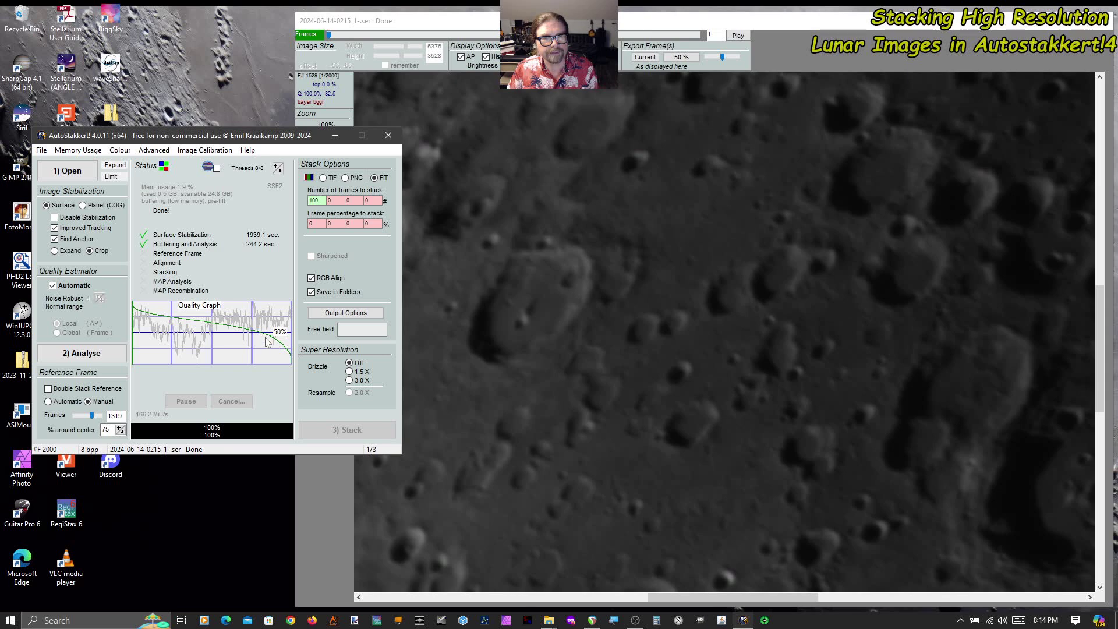
pyautogui.click(426, 315)
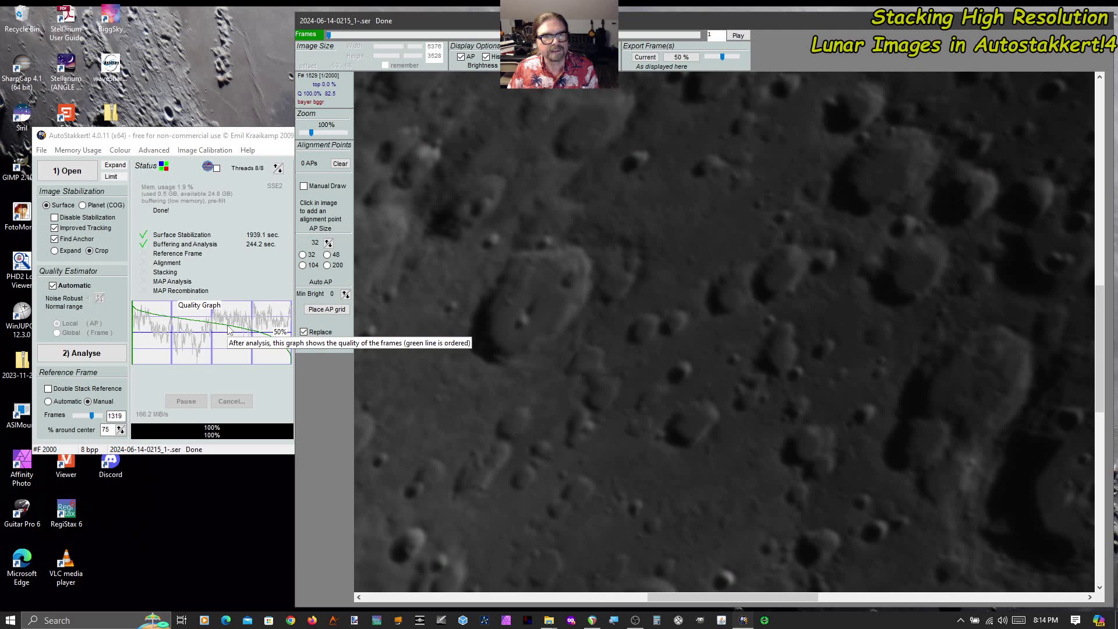
# Preview sorted frames 1190, 1280 and 1600 from the quality graph, and inspect frame 1600 in the preview window
pyautogui.click(228, 329)
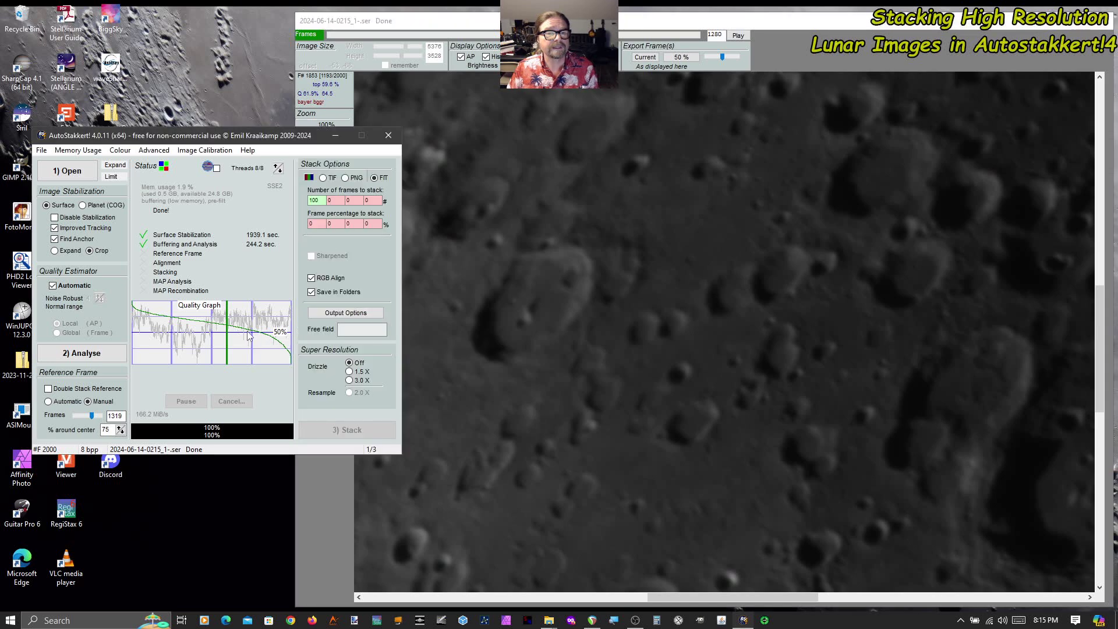
pyautogui.click(234, 333)
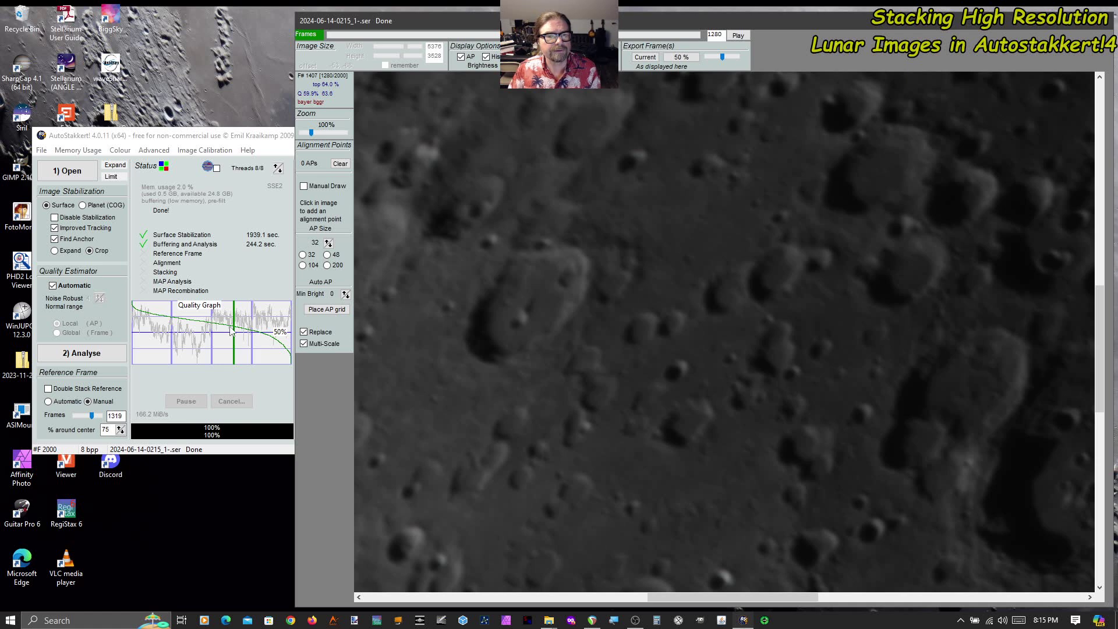
pyautogui.click(260, 337)
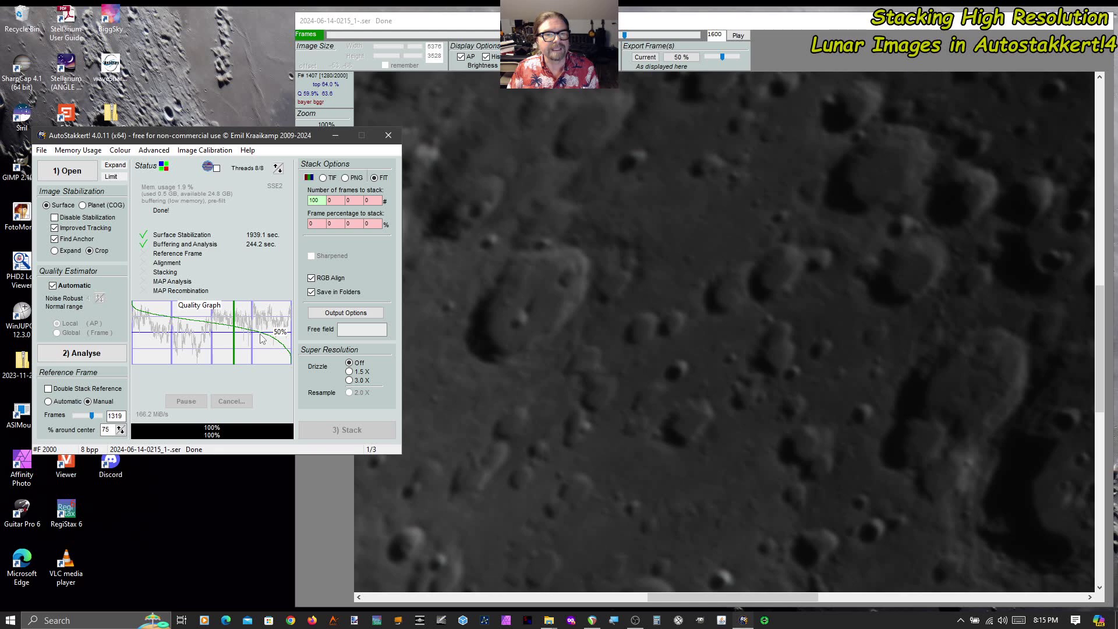
pyautogui.click(261, 338)
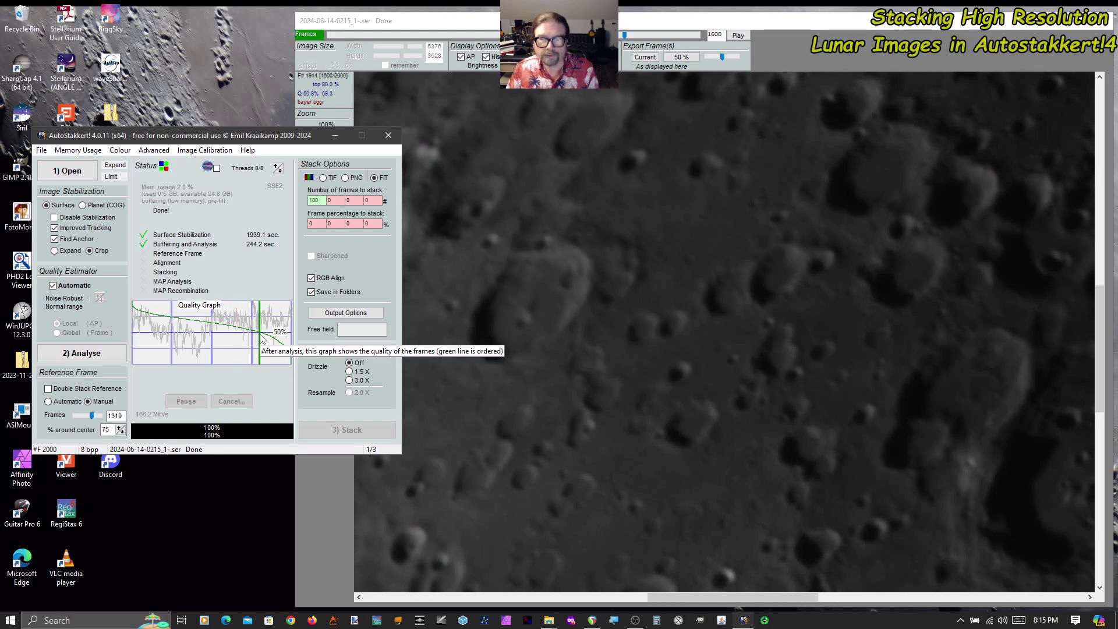
pyautogui.click(508, 406)
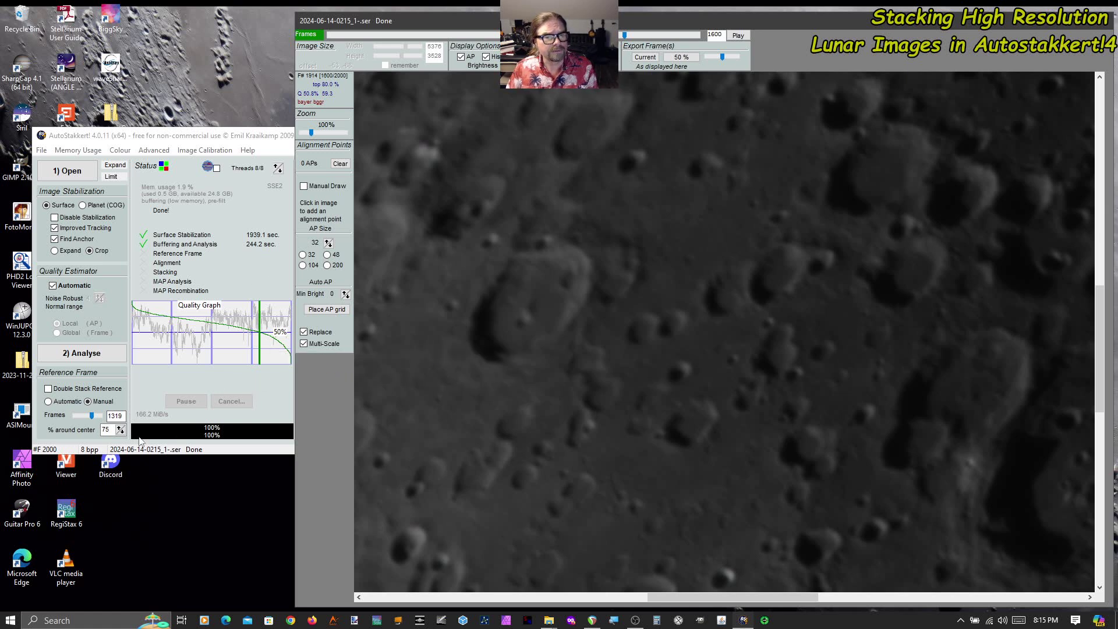
# Set the reference frame selection to automatic and, after trying PNG, choose FIT as the stack output format
pyautogui.click(49, 401)
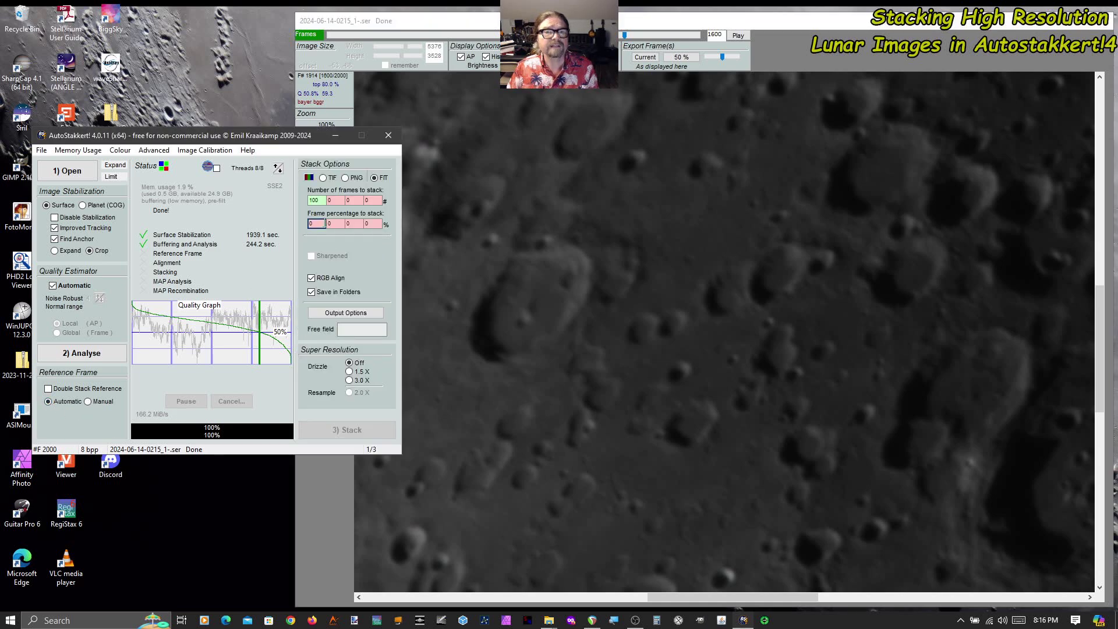
pyautogui.click(321, 200)
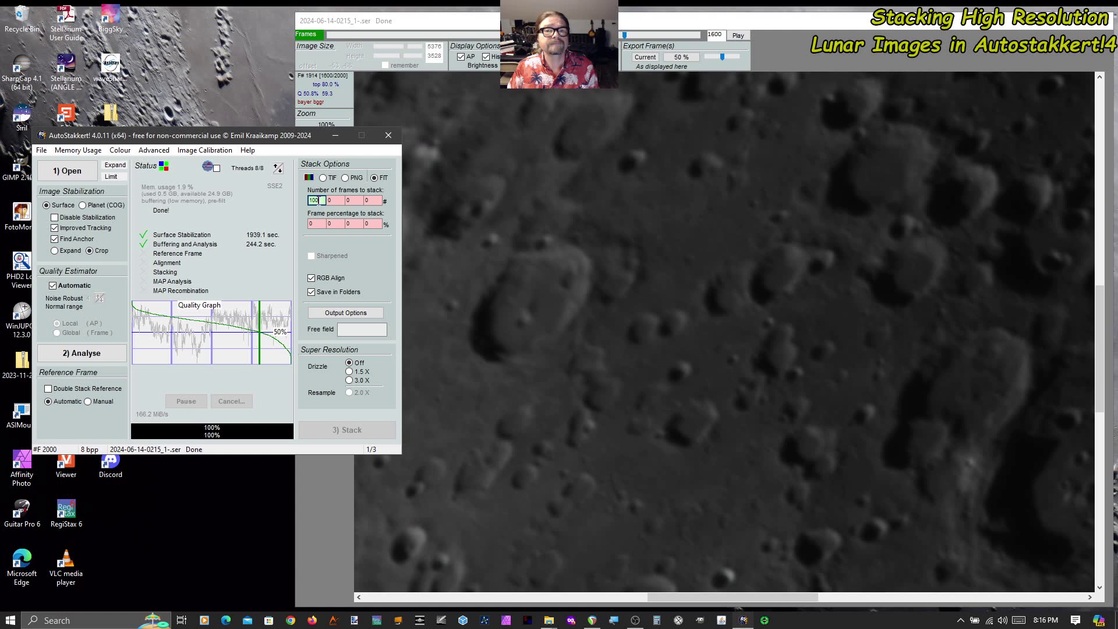
pyautogui.moveTo(320, 201); pyautogui.dragTo(309, 201)
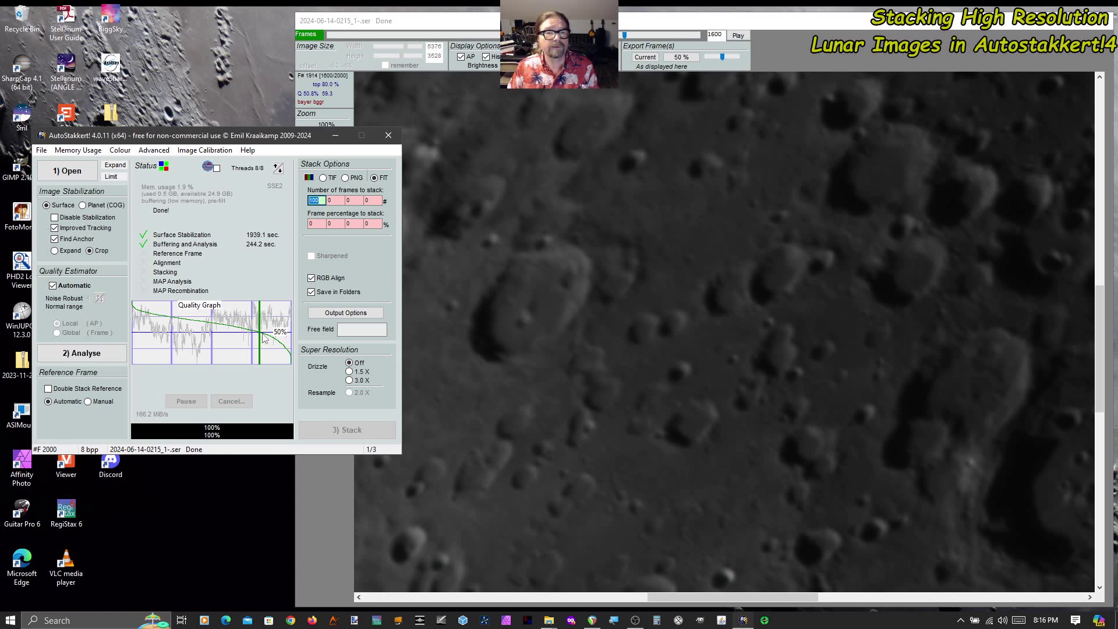
pyautogui.click(362, 200)
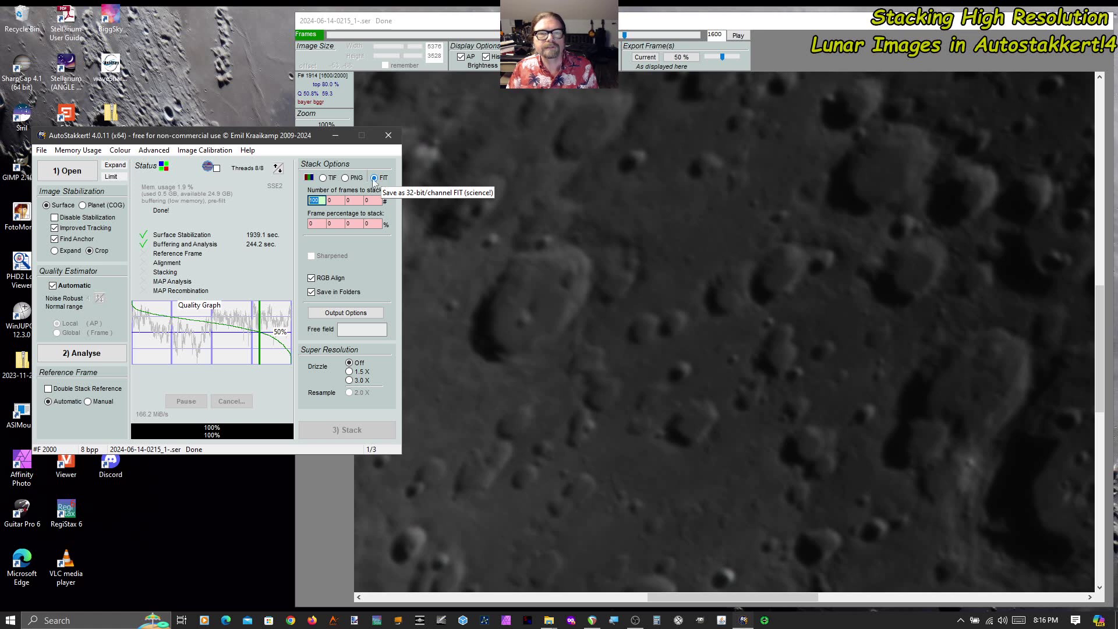
pyautogui.click(345, 178)
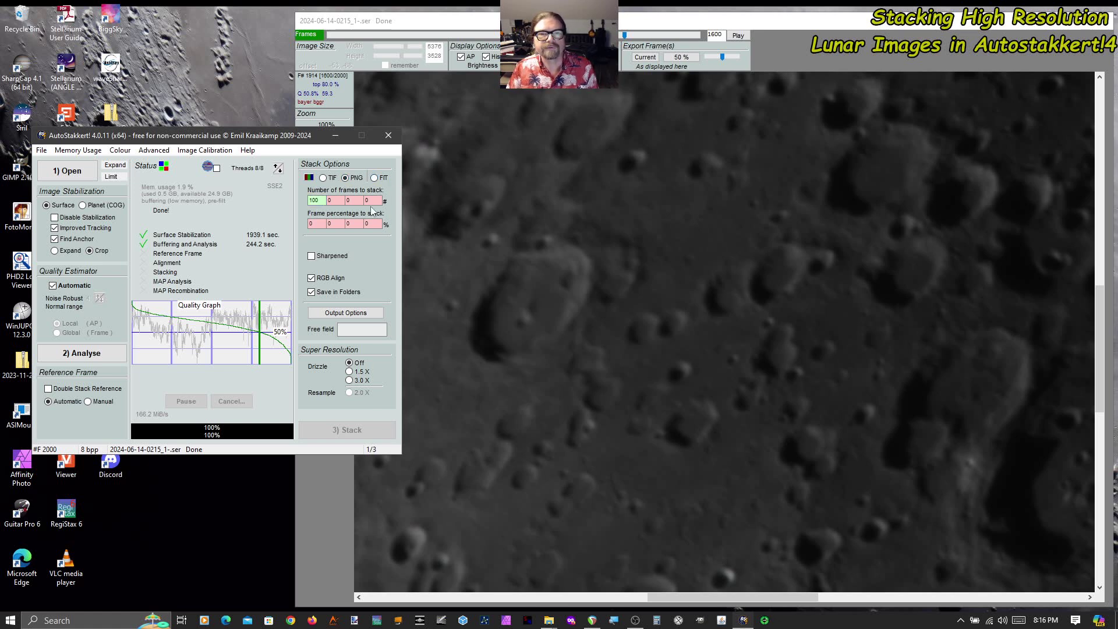
pyautogui.click(375, 178)
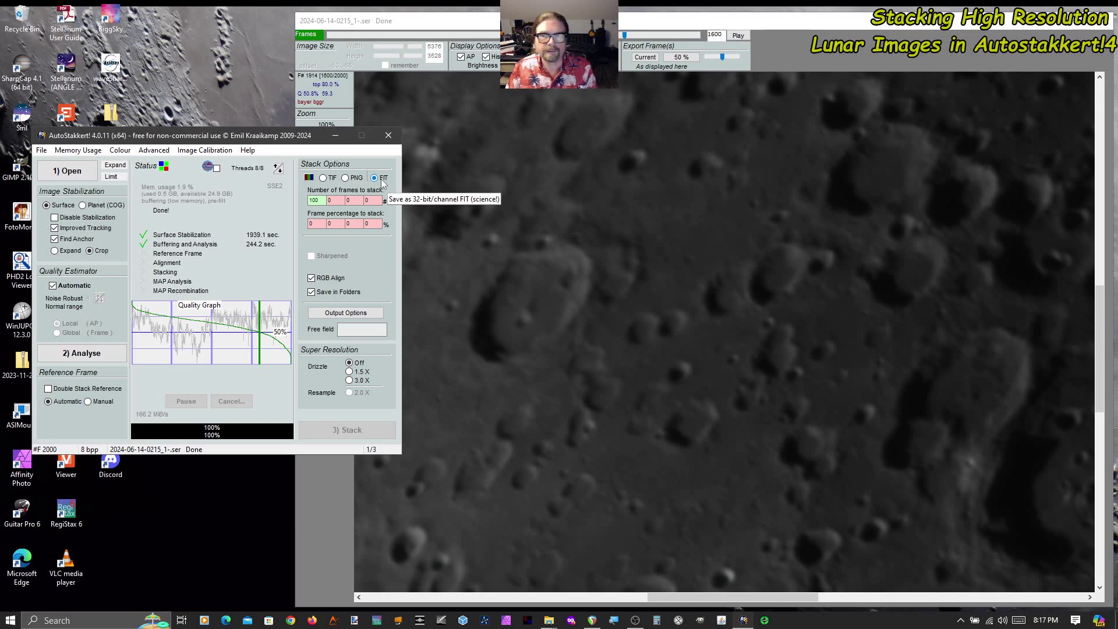
# Zoom the moon preview out to 10% and move its window clear of the stack options
pyautogui.click(815, 302)
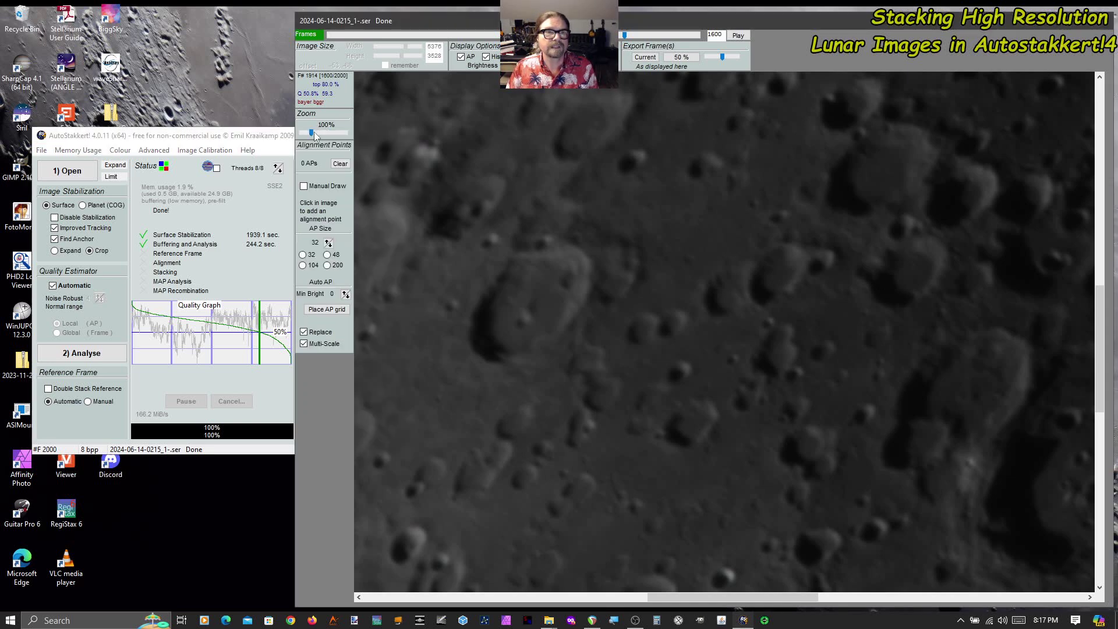
pyautogui.moveTo(306, 131); pyautogui.dragTo(294, 134)
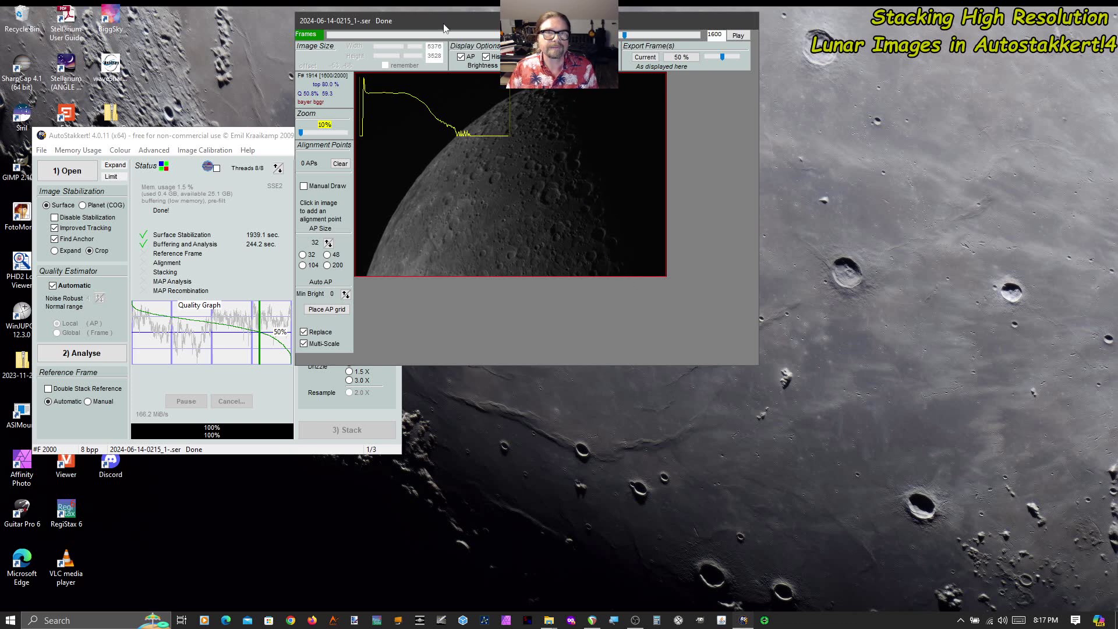
pyautogui.moveTo(442, 18); pyautogui.dragTo(624, 65)
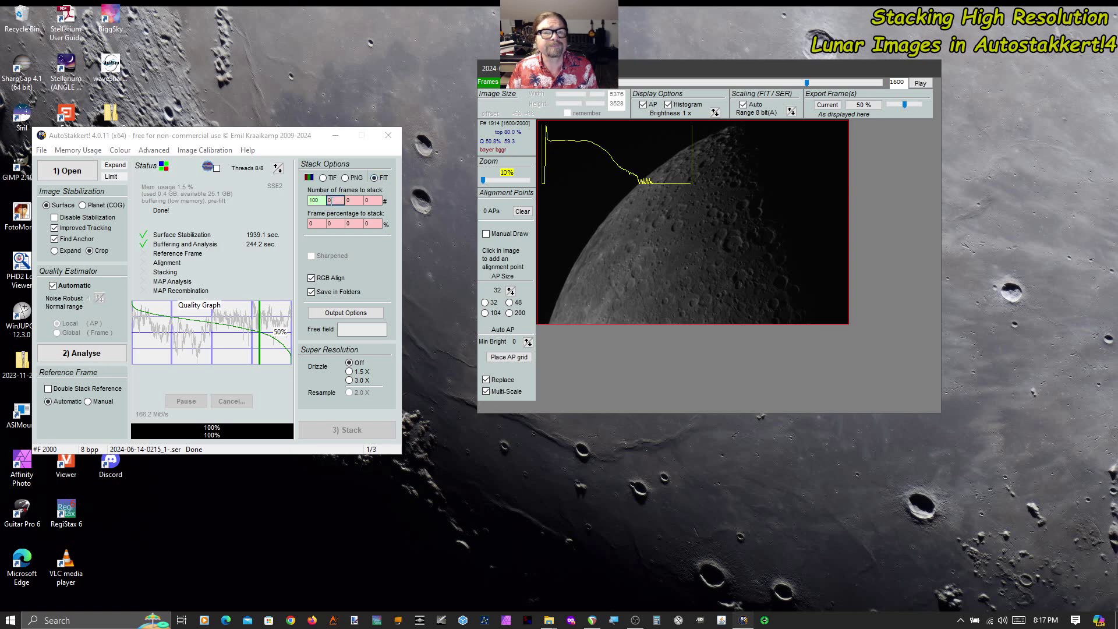
# Set the first number of frames to stack to 1600
pyautogui.doubleClick(316, 200)
pyautogui.write('16')
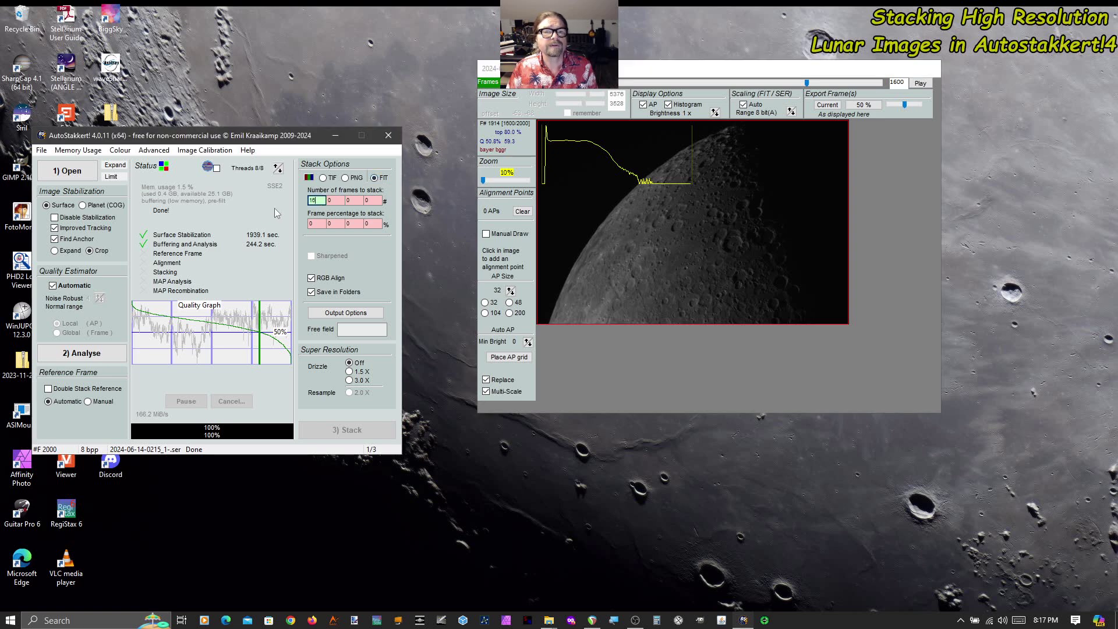
pyautogui.write('00')
pyautogui.press('Tab')
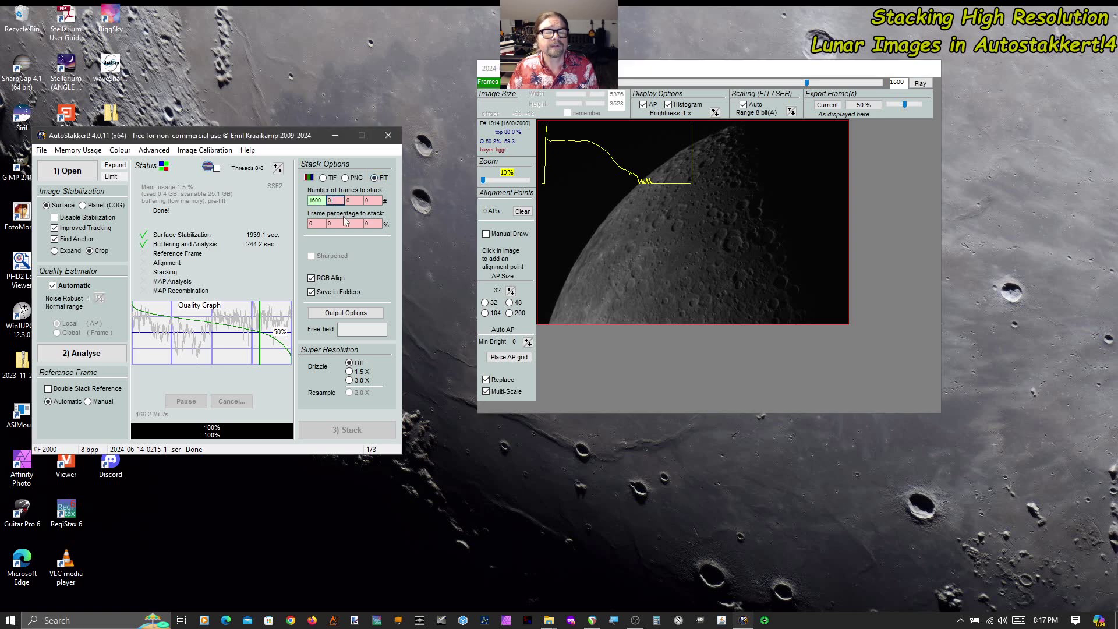
pyautogui.click(367, 201)
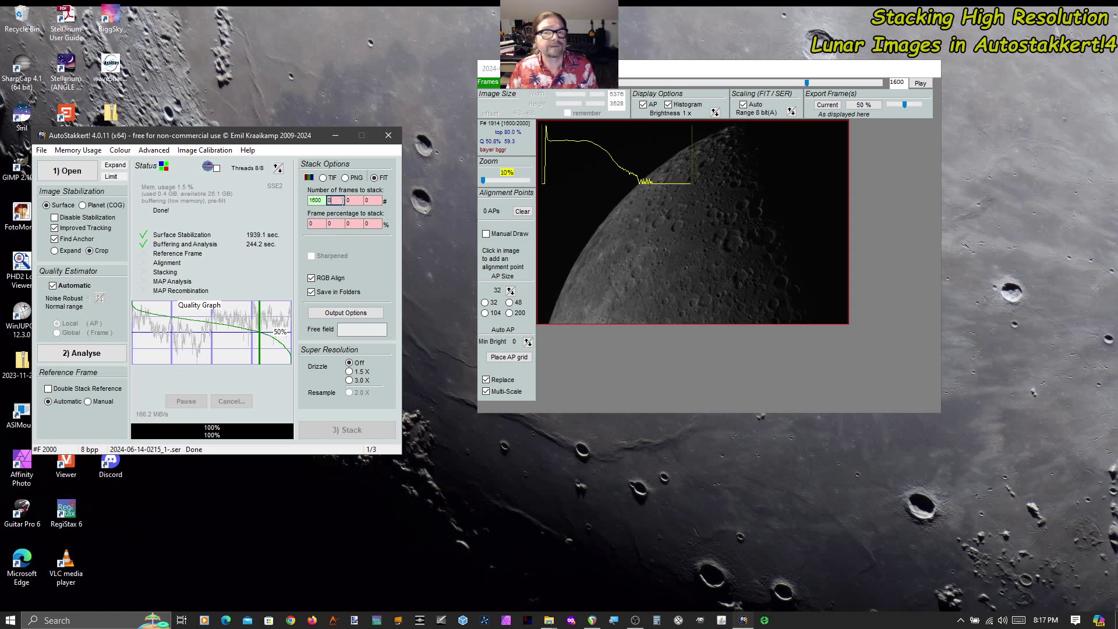
# Configure two stacks by frame count, the first with 1319 frames and the second with 1600
pyautogui.moveTo(324, 200); pyautogui.dragTo(300, 203)
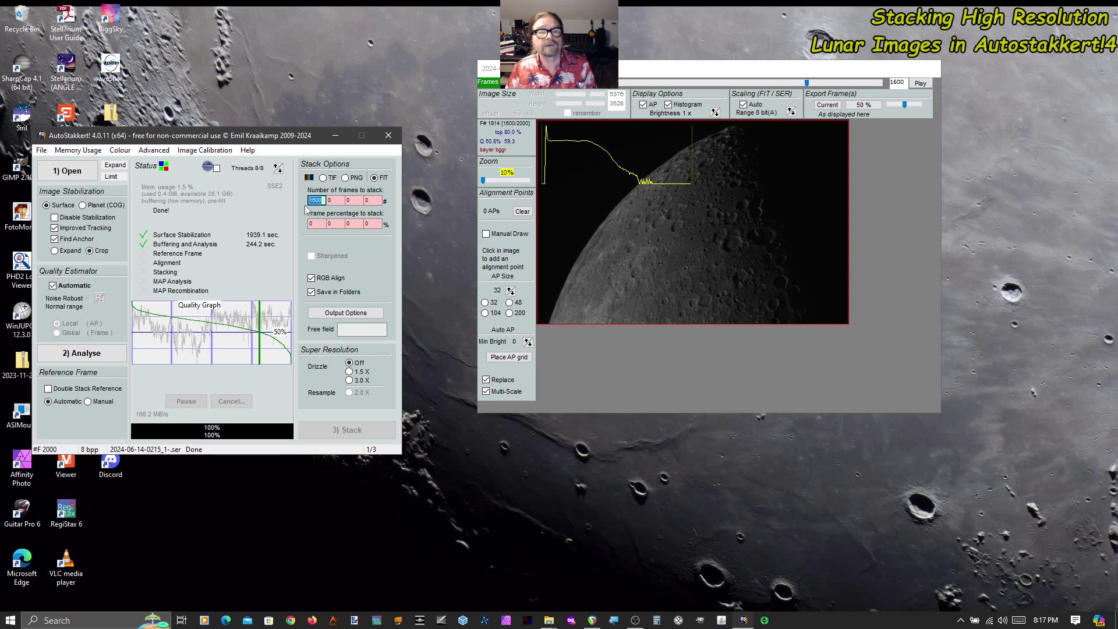
pyautogui.write('1319')
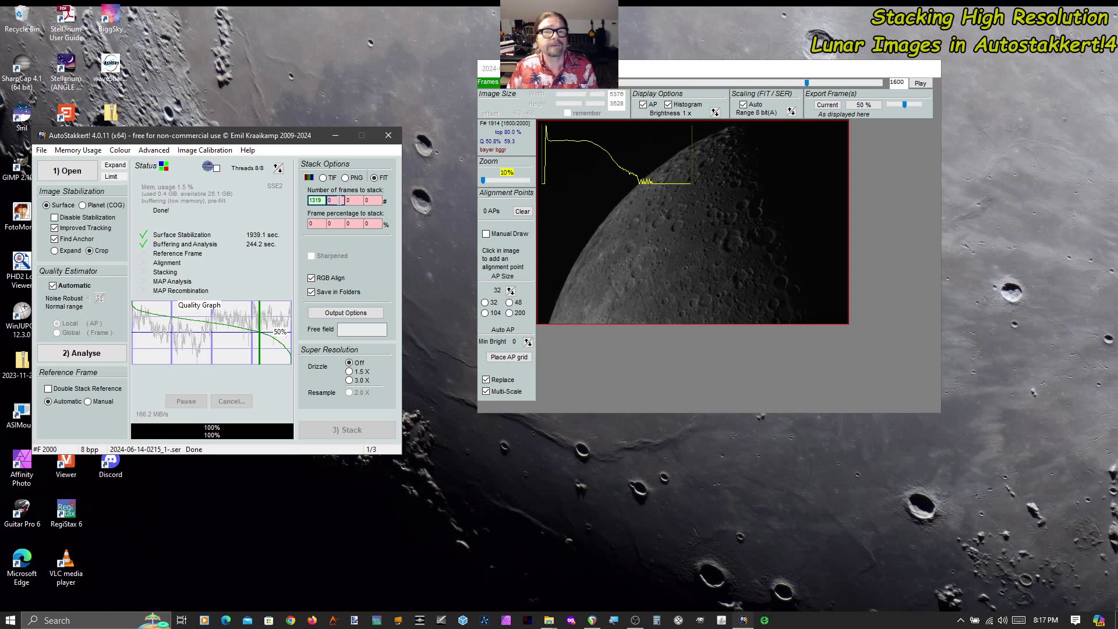
pyautogui.click(329, 200)
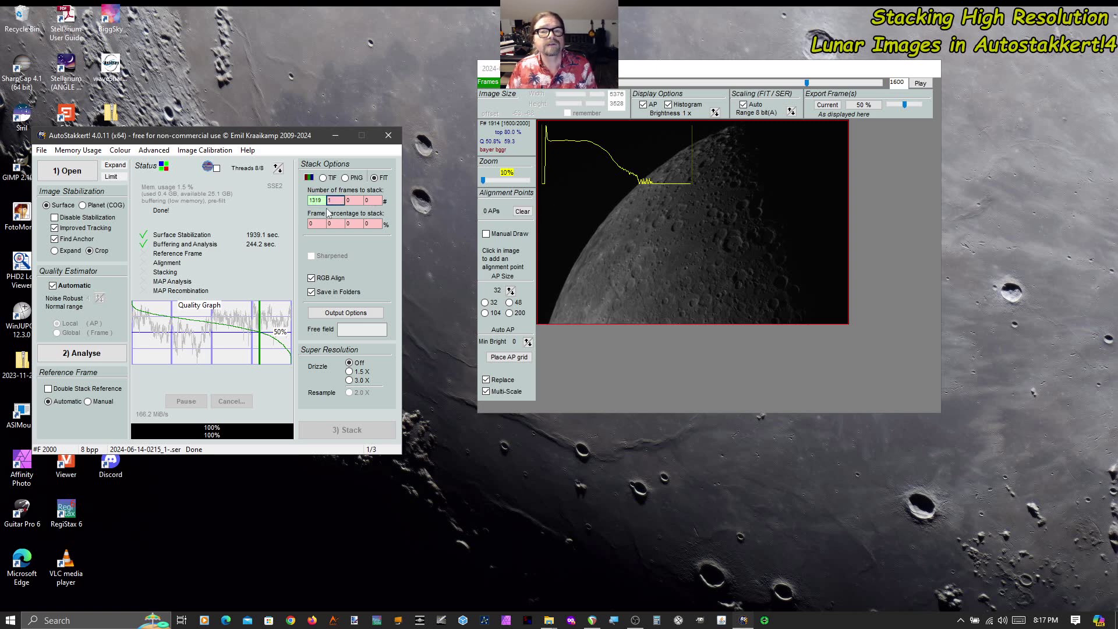
pyautogui.write('600')
pyautogui.click(354, 200)
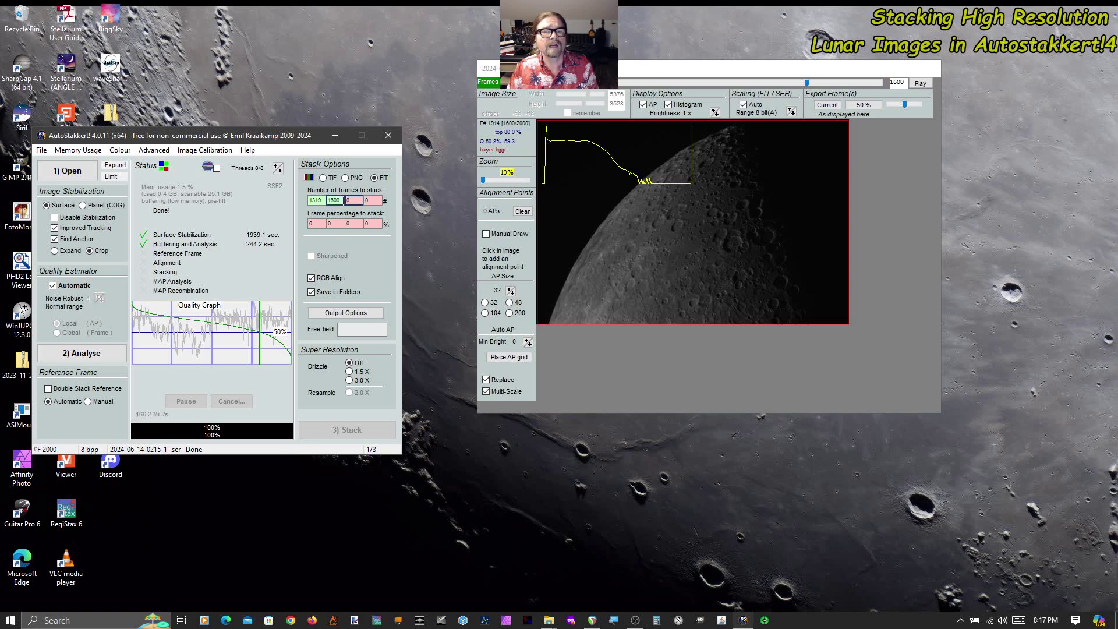
# Reset the second stack's frame count to 0 and set the first to 1600 for a single stack
pyautogui.doubleClick(334, 200)
pyautogui.write('0')
pyautogui.doubleClick(314, 200)
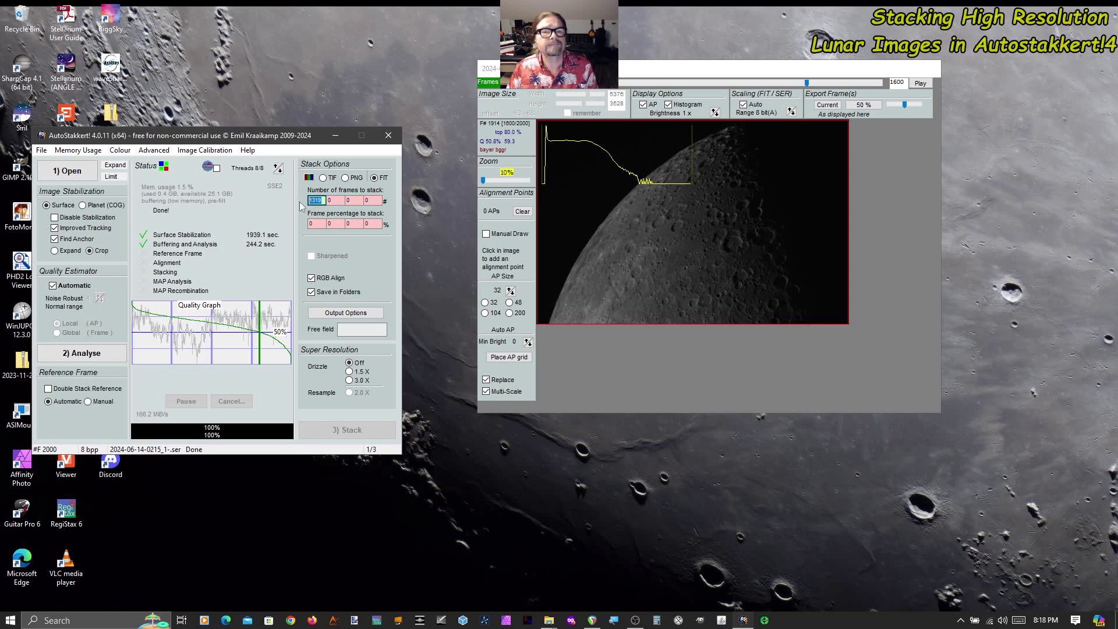
pyautogui.write('1')
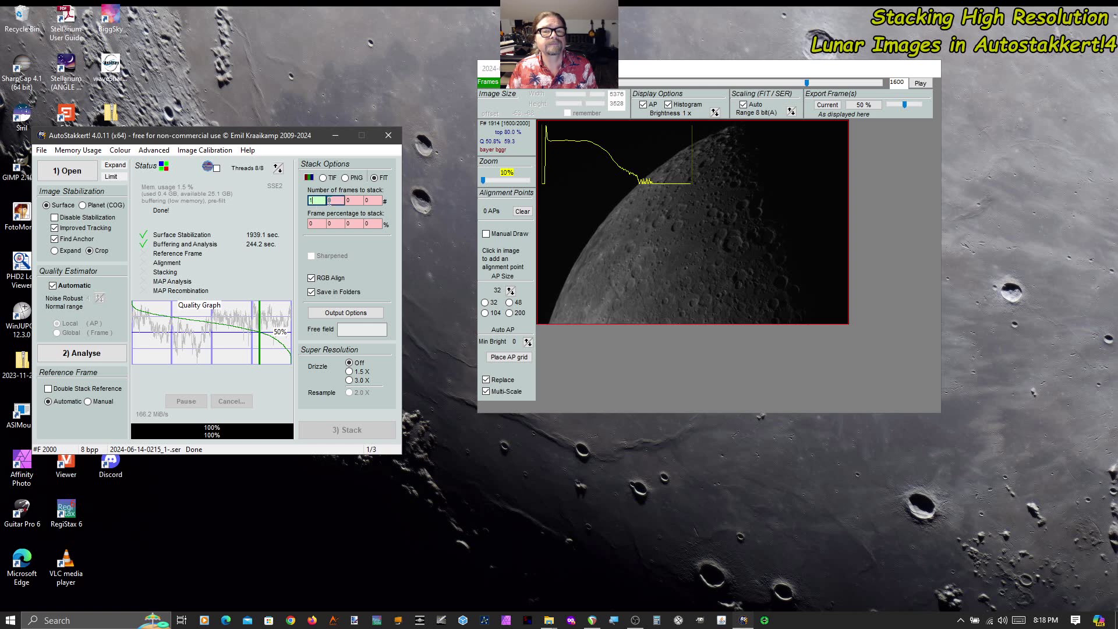
pyautogui.write('600')
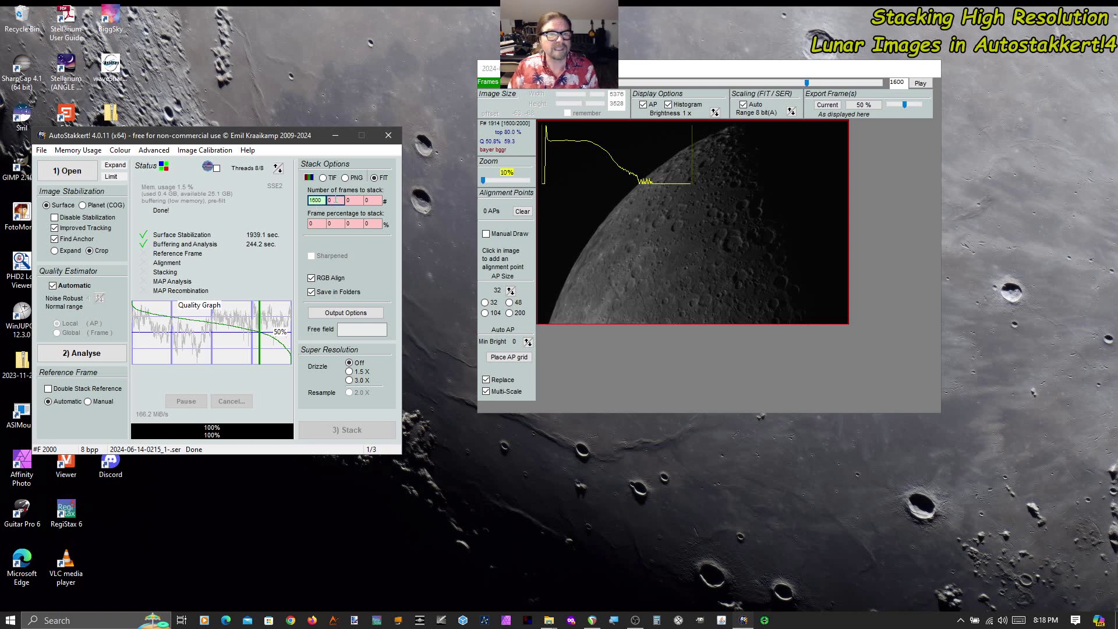
pyautogui.click(333, 200)
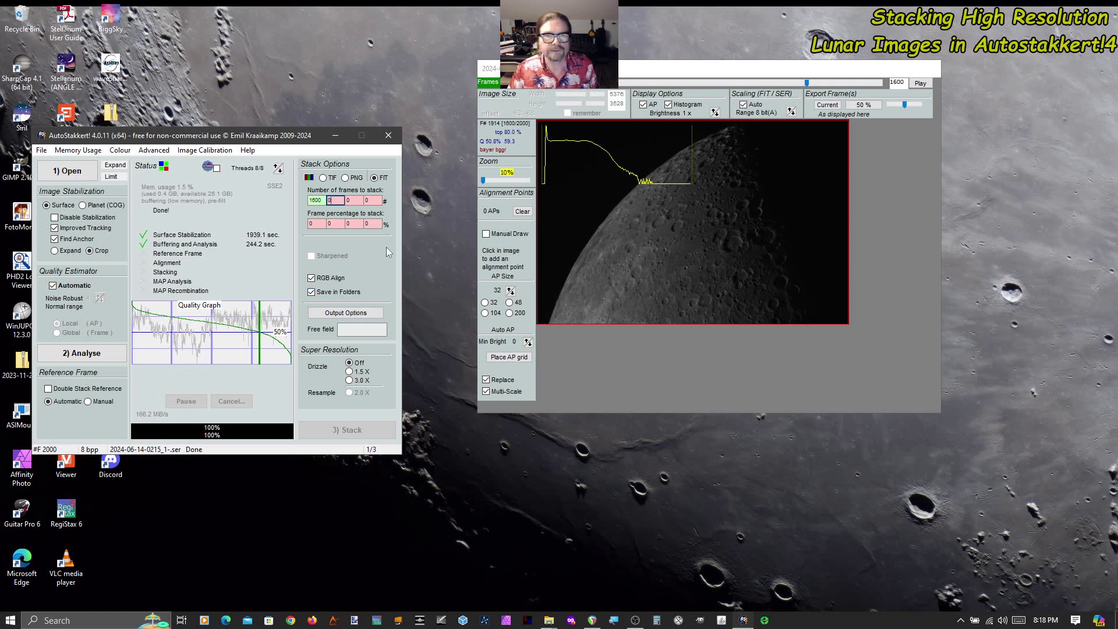
# Review the stack filename options without changing them, and enter Moon as the free field text for the output
pyautogui.click(346, 314)
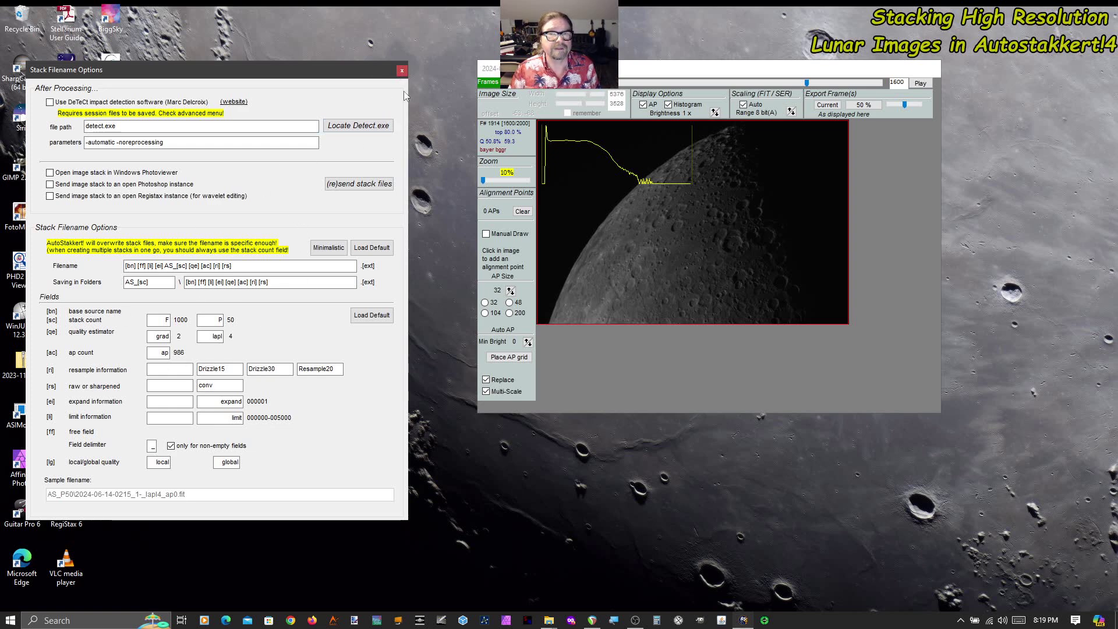
pyautogui.click(402, 71)
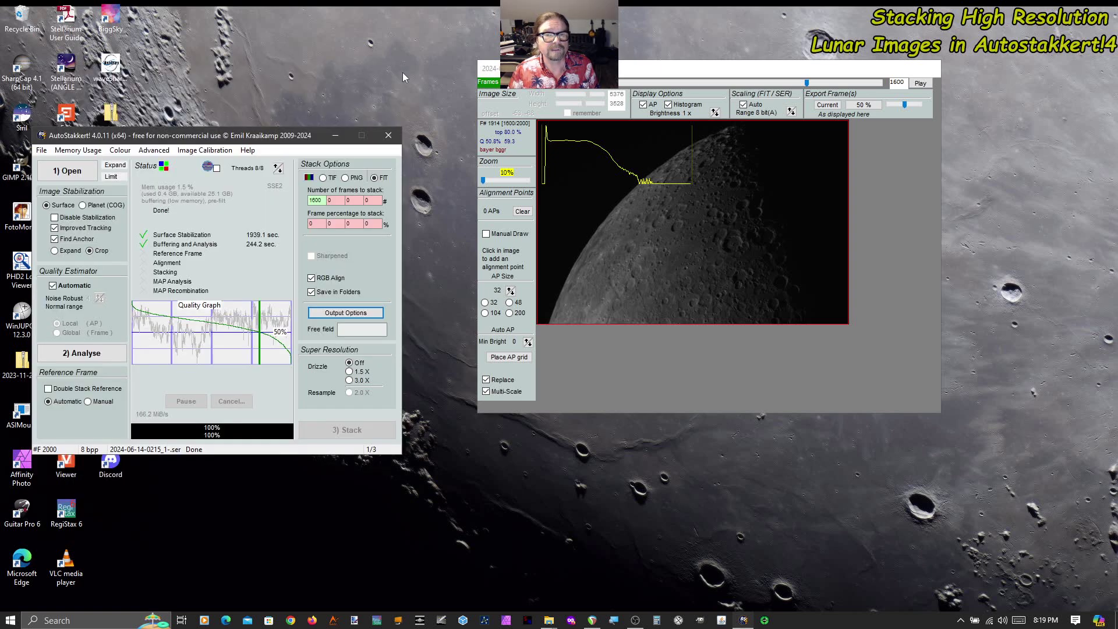
pyautogui.click(358, 330)
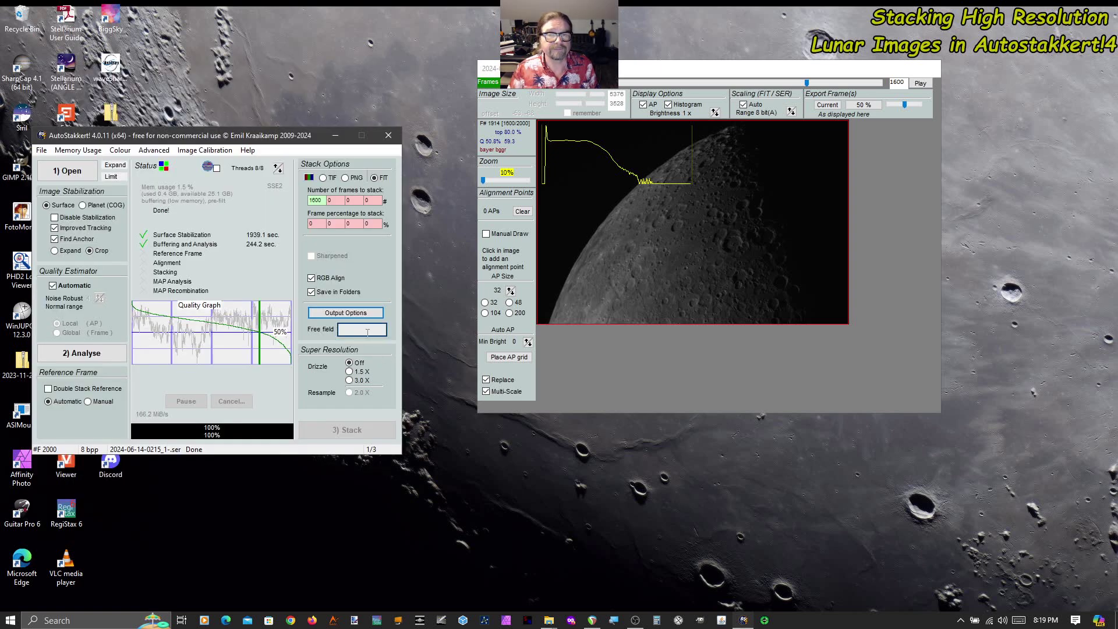
pyautogui.click(368, 331)
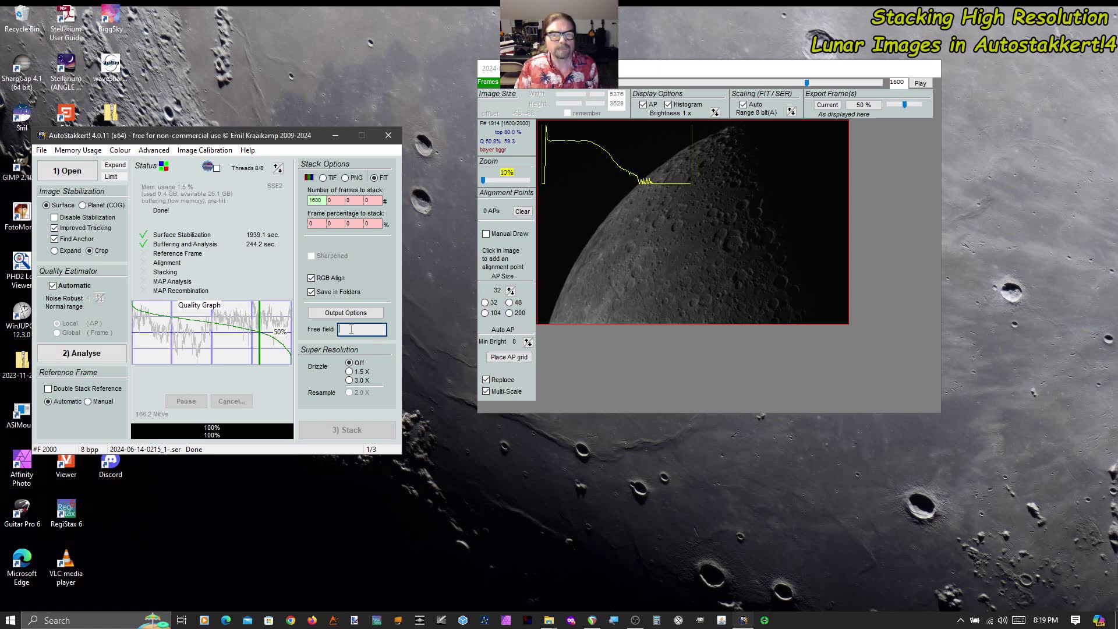
pyautogui.write('Moon')
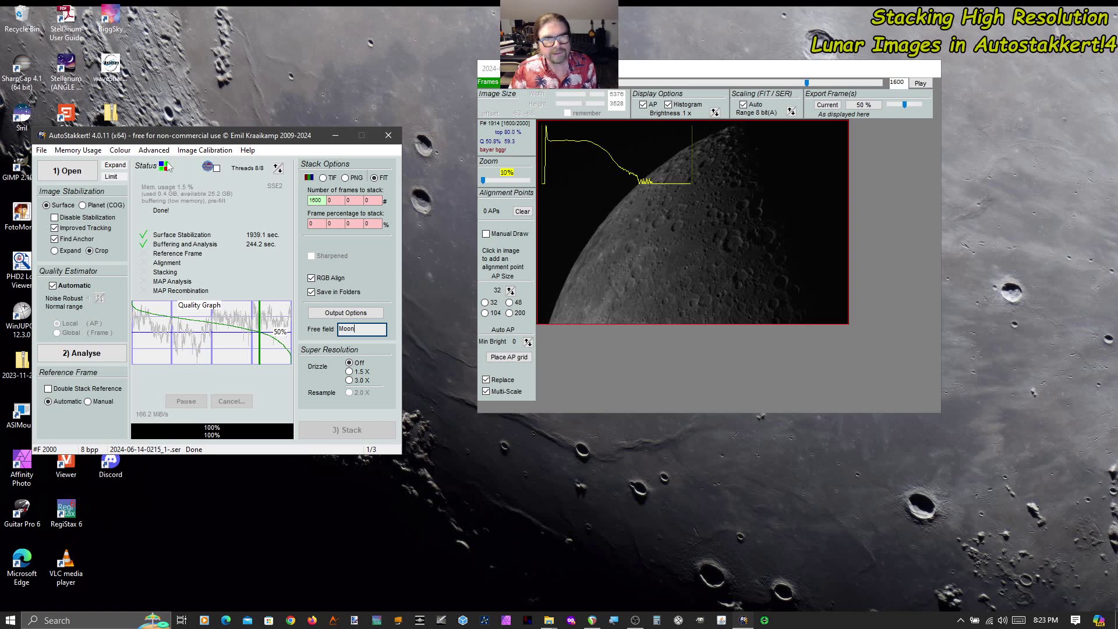
# Switch the colour mode from forced Bayer BGGR to Auto Detect and check which Bayer pattern is applied
pyautogui.moveTo(160, 170)
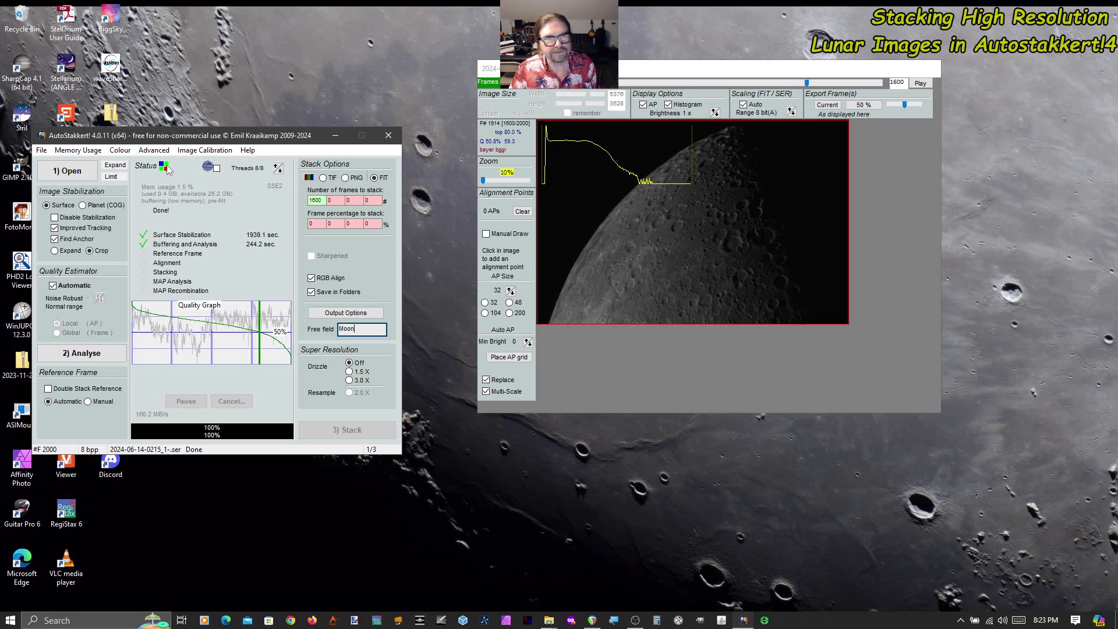
pyautogui.click(119, 150)
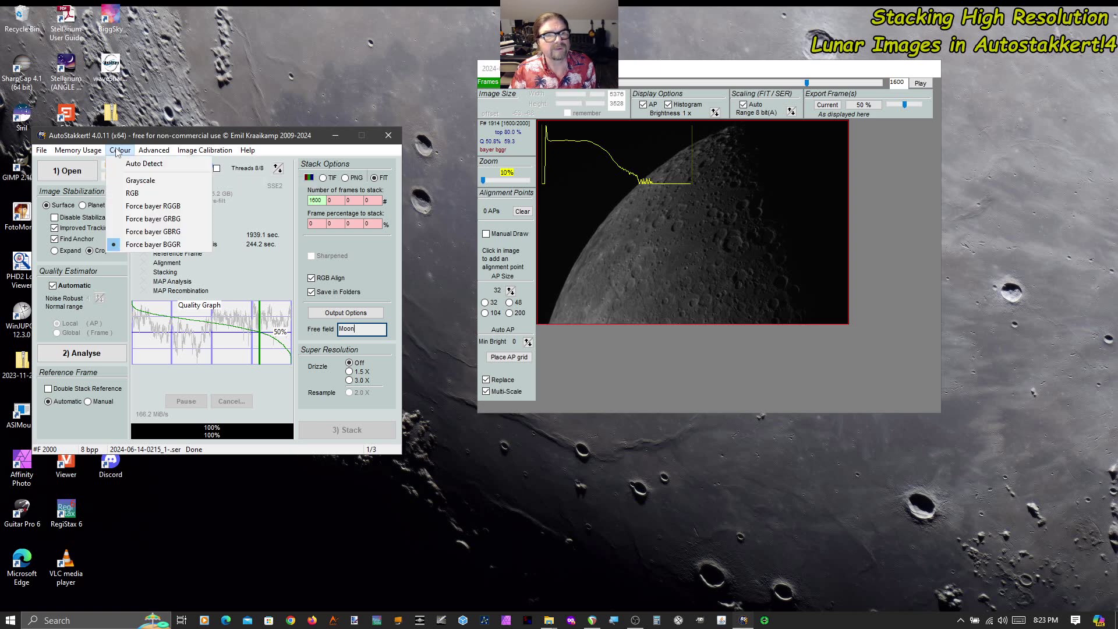
pyautogui.click(144, 164)
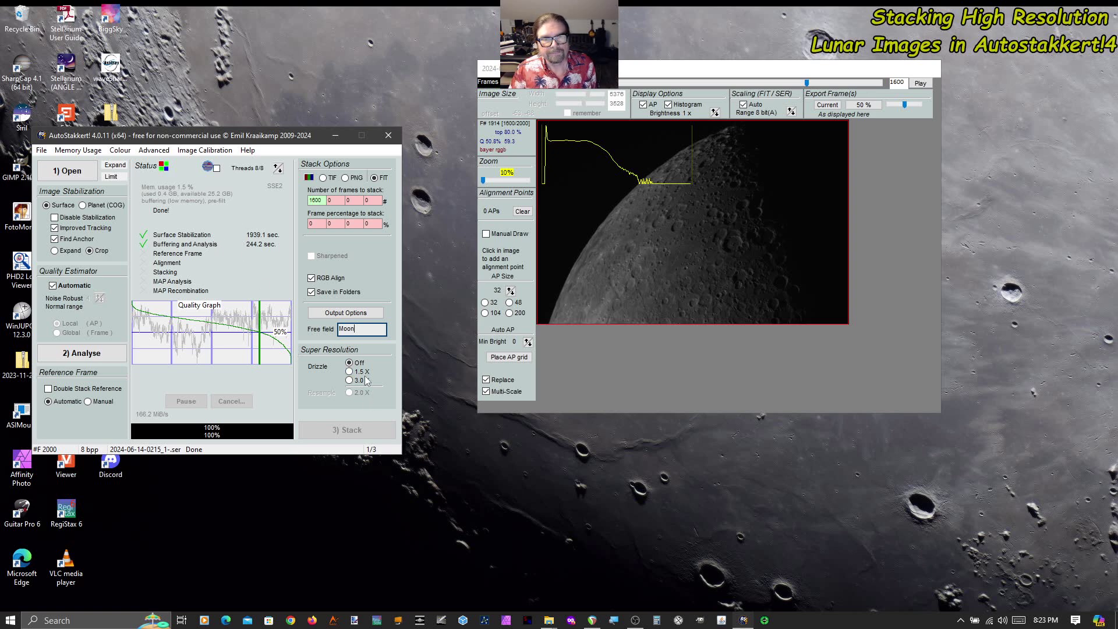
pyautogui.moveTo(163, 168)
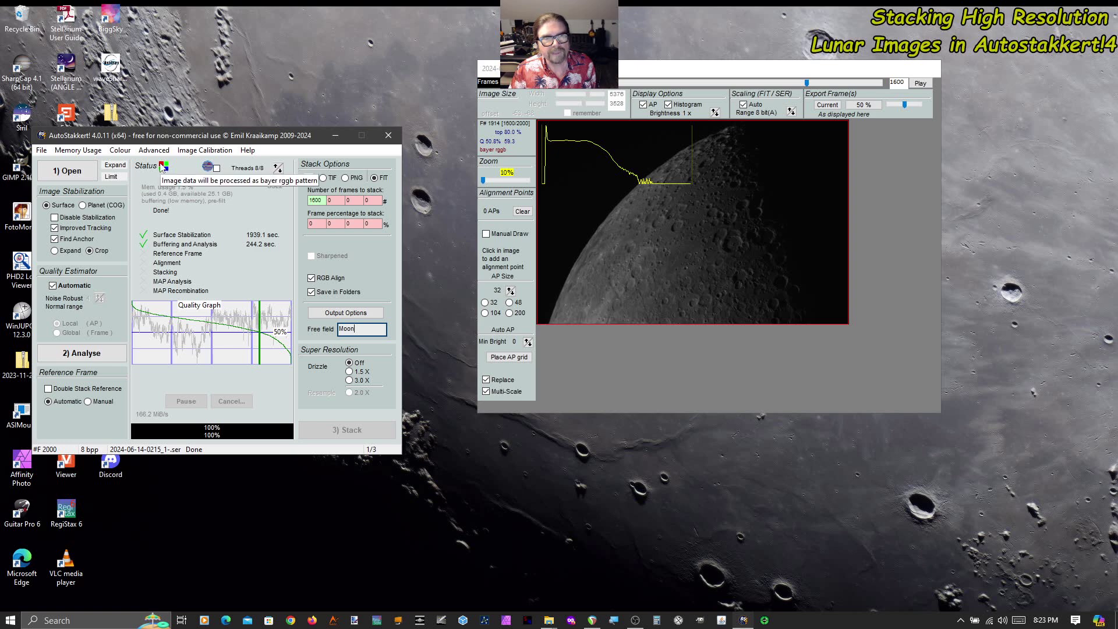
pyautogui.click(752, 255)
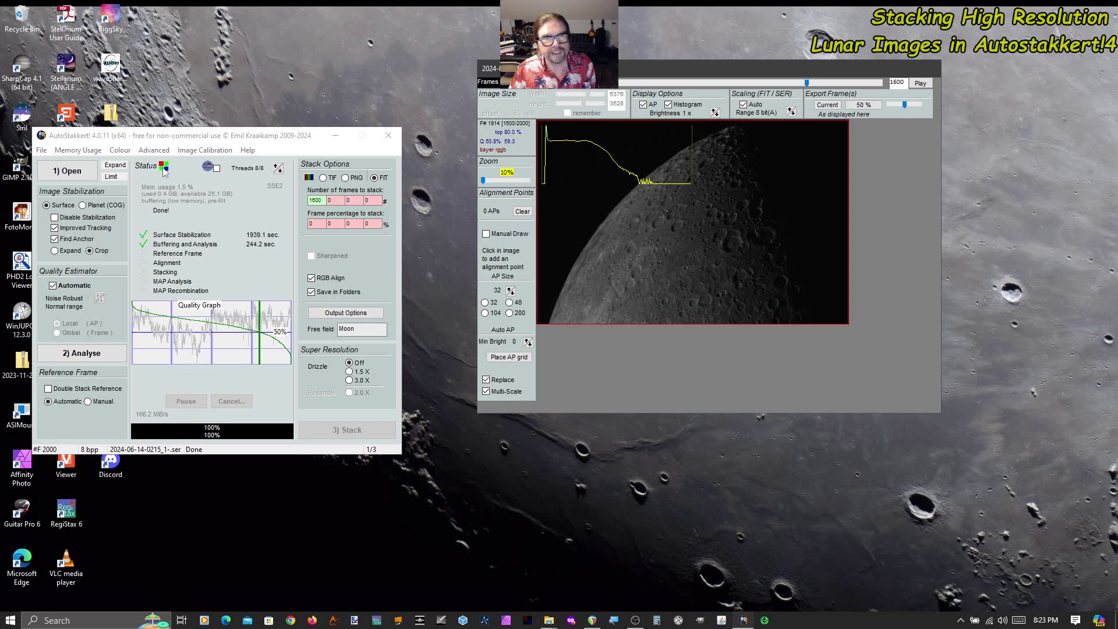
pyautogui.moveTo(164, 169)
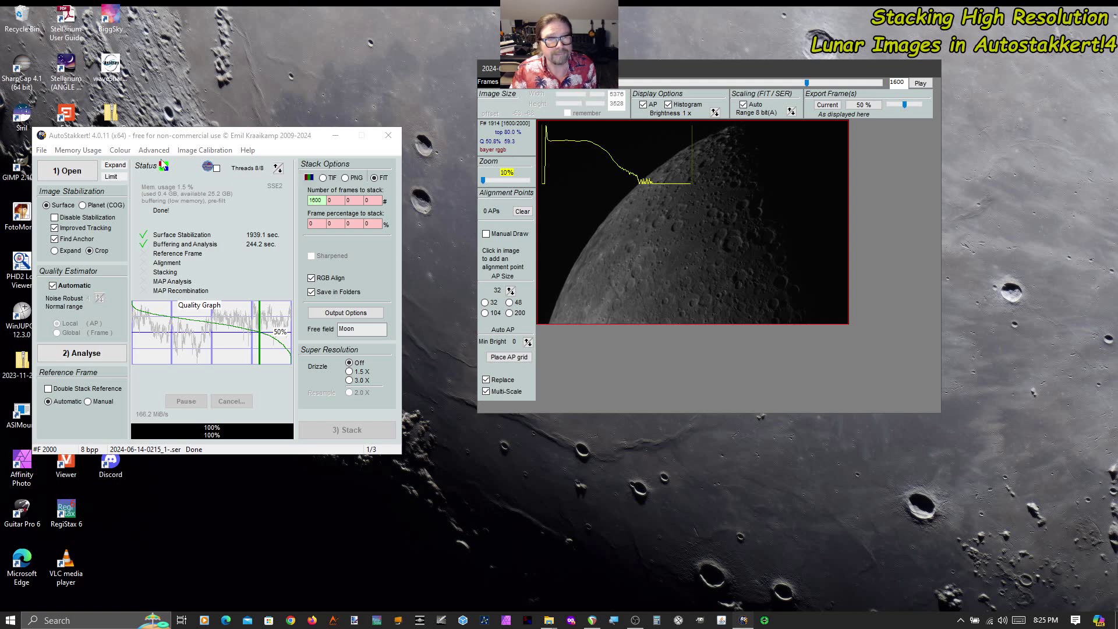
pyautogui.moveTo(163, 168)
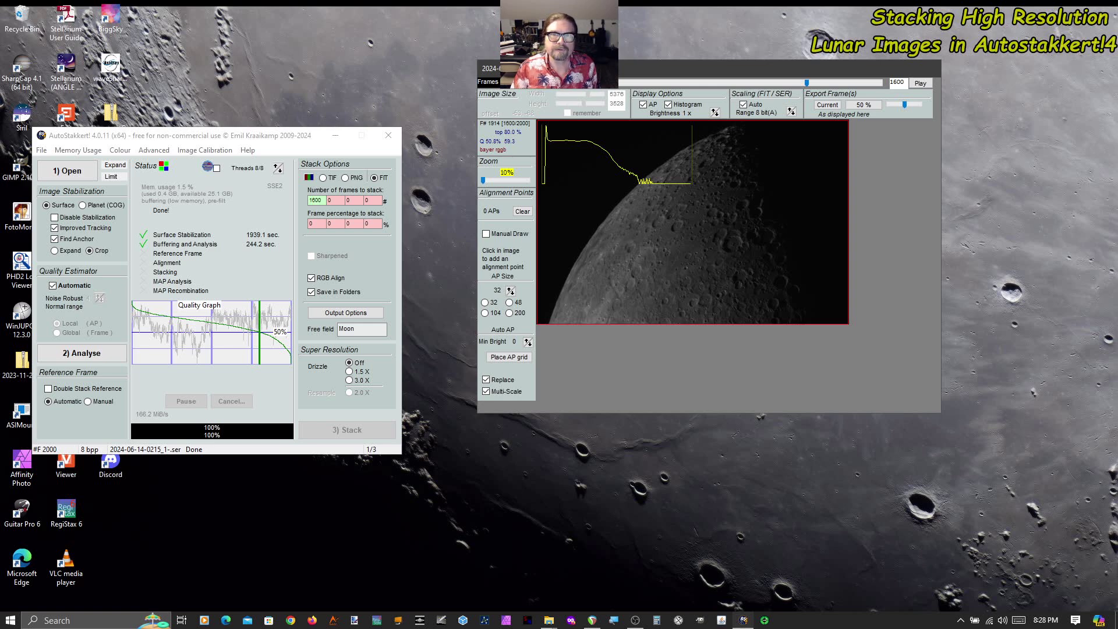
# Move the preview window lower, enable manual drawing, and draw one large alignment point over the craters near the lunar limb
pyautogui.moveTo(600, 65); pyautogui.dragTo(567, 127)
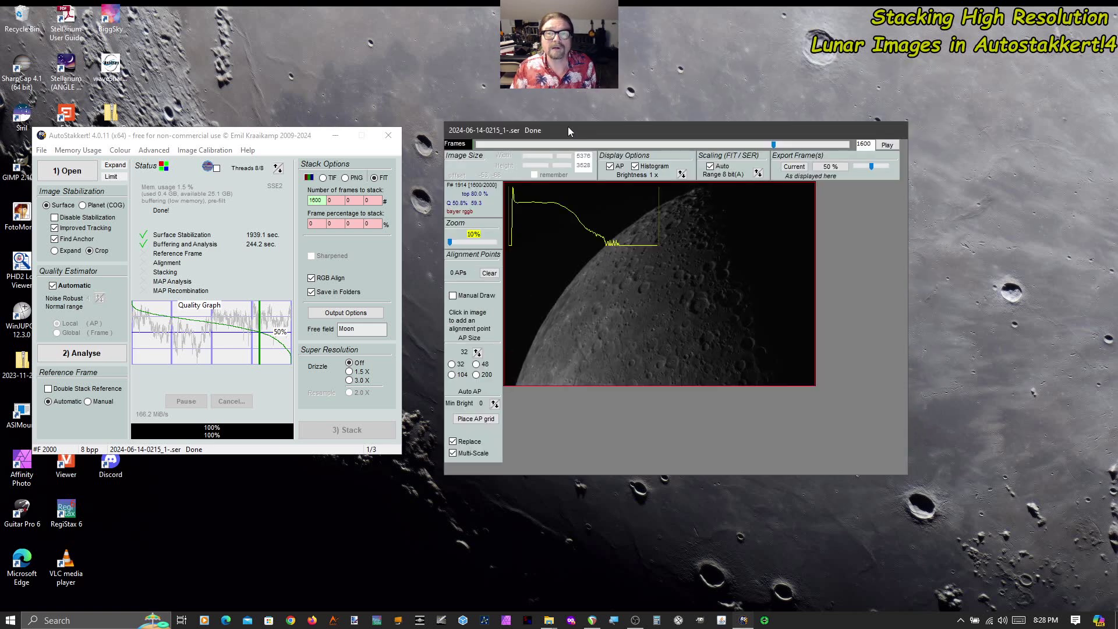
pyautogui.click(453, 295)
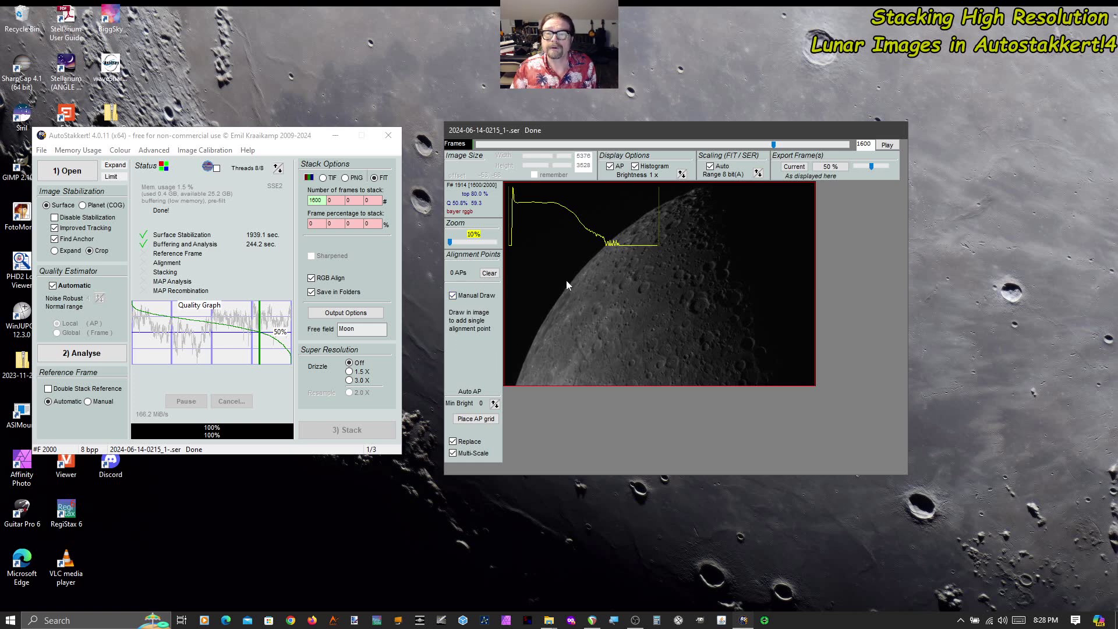
pyautogui.moveTo(590, 268); pyautogui.dragTo(626, 306)
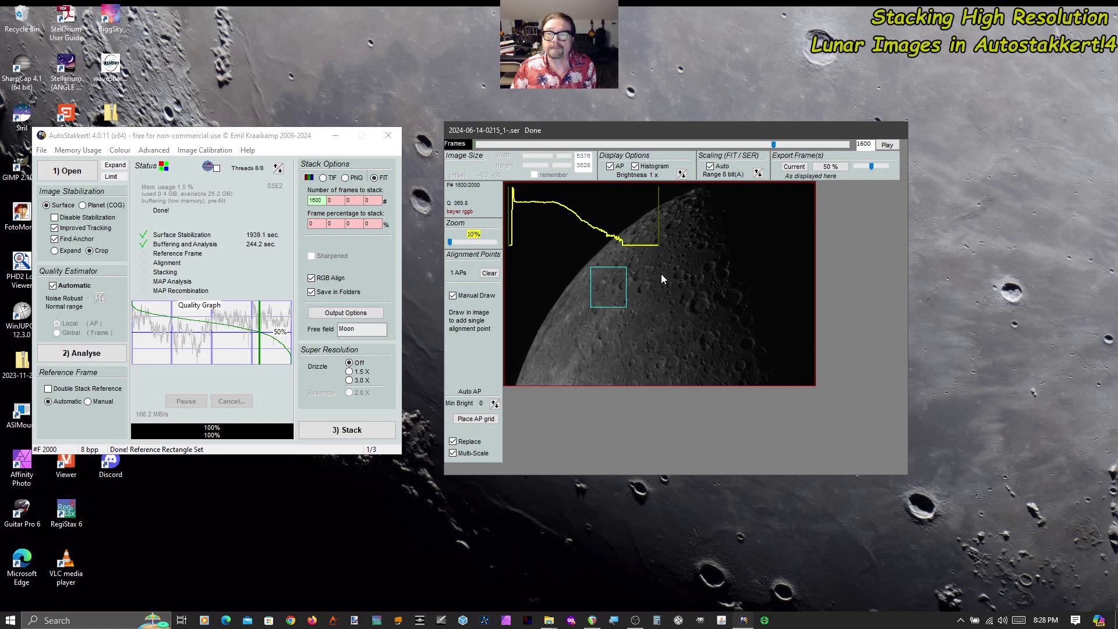
# Draw two more large alignment points by hand, one over the central craters and one across the lunar limb
pyautogui.moveTo(652, 264); pyautogui.dragTo(693, 307)
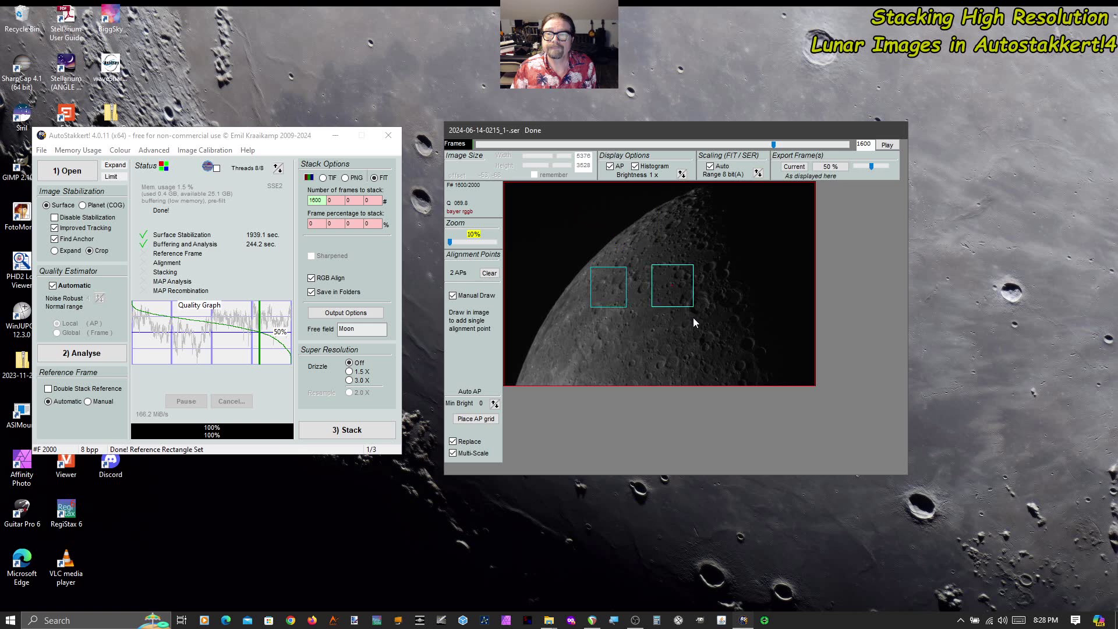
pyautogui.moveTo(547, 232); pyautogui.dragTo(605, 285)
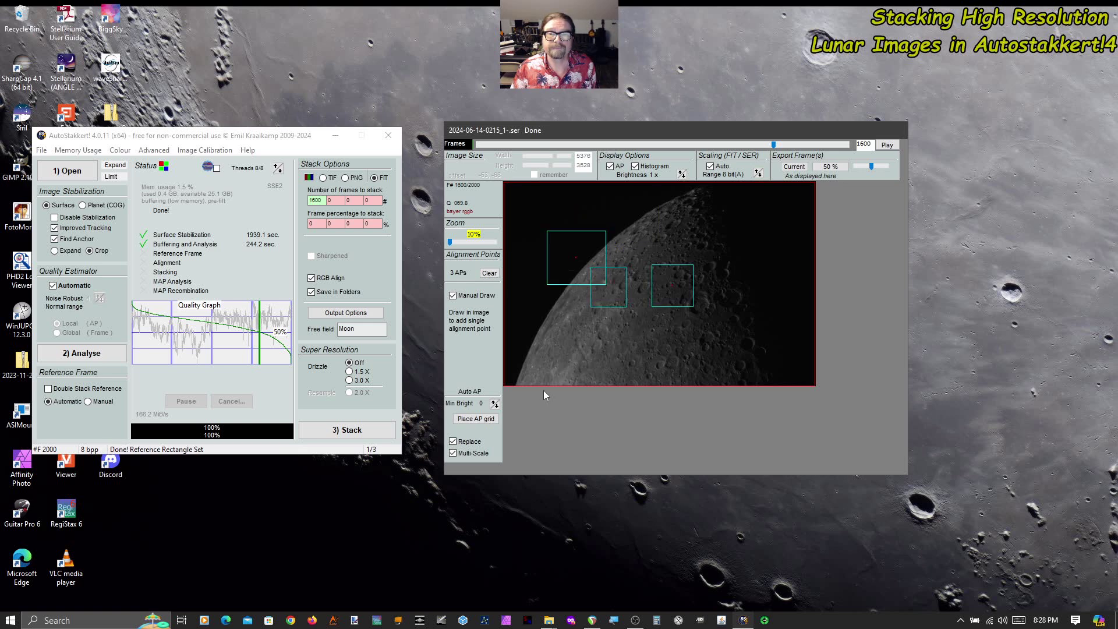
# Turn off manual drawing and clear all the hand-drawn alignment points
pyautogui.click(453, 295)
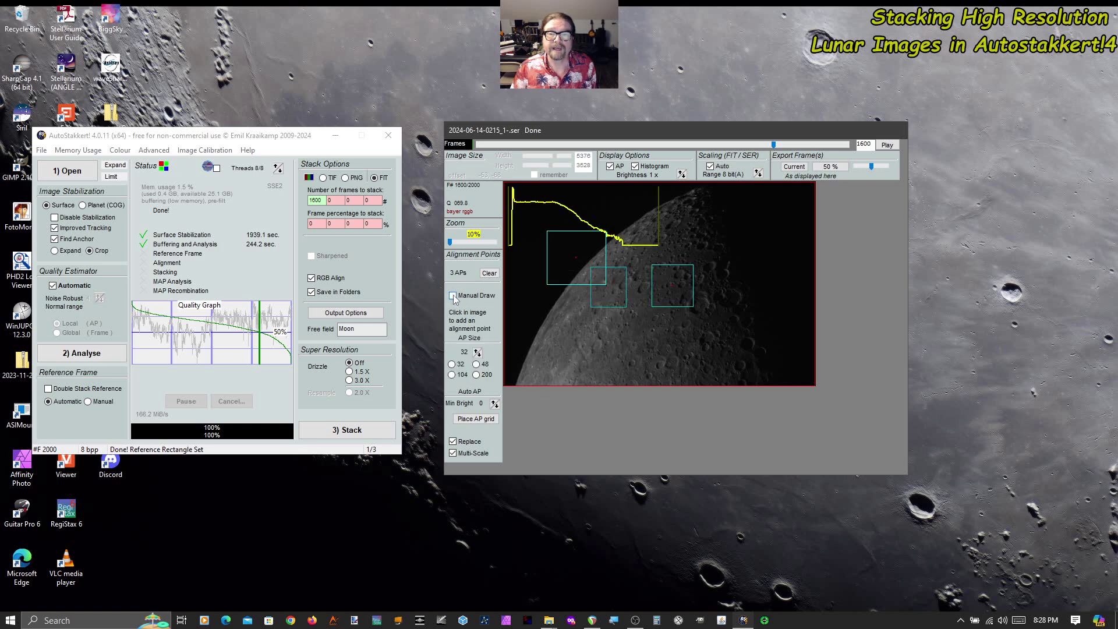
pyautogui.click(489, 274)
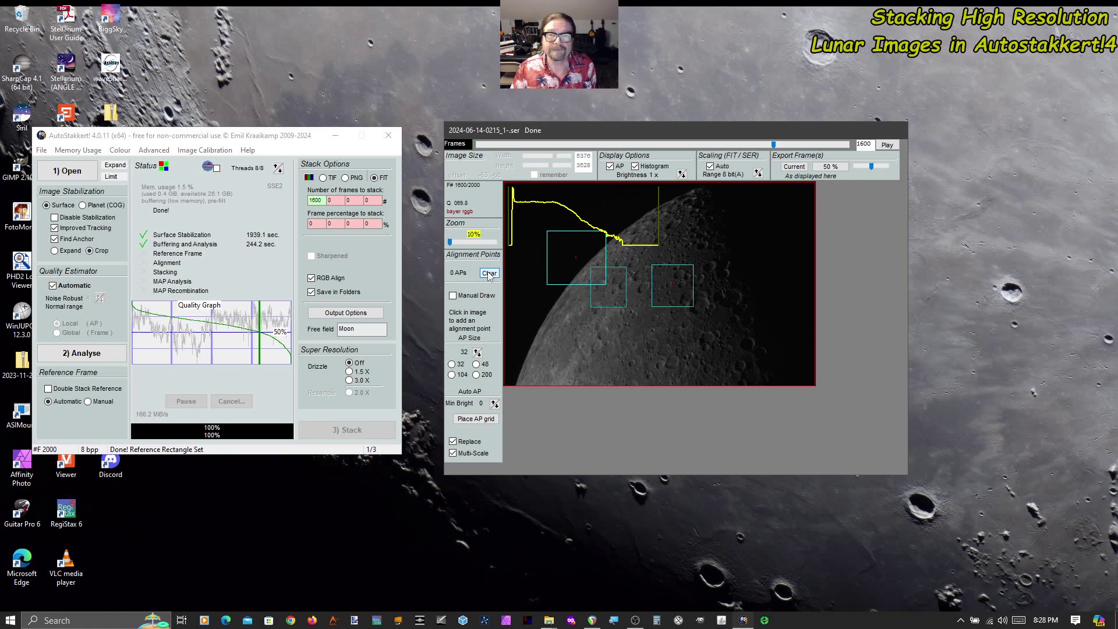
# Raise the alignment point size to 400, place three points across the lunar surface, and clear them
pyautogui.click(476, 374)
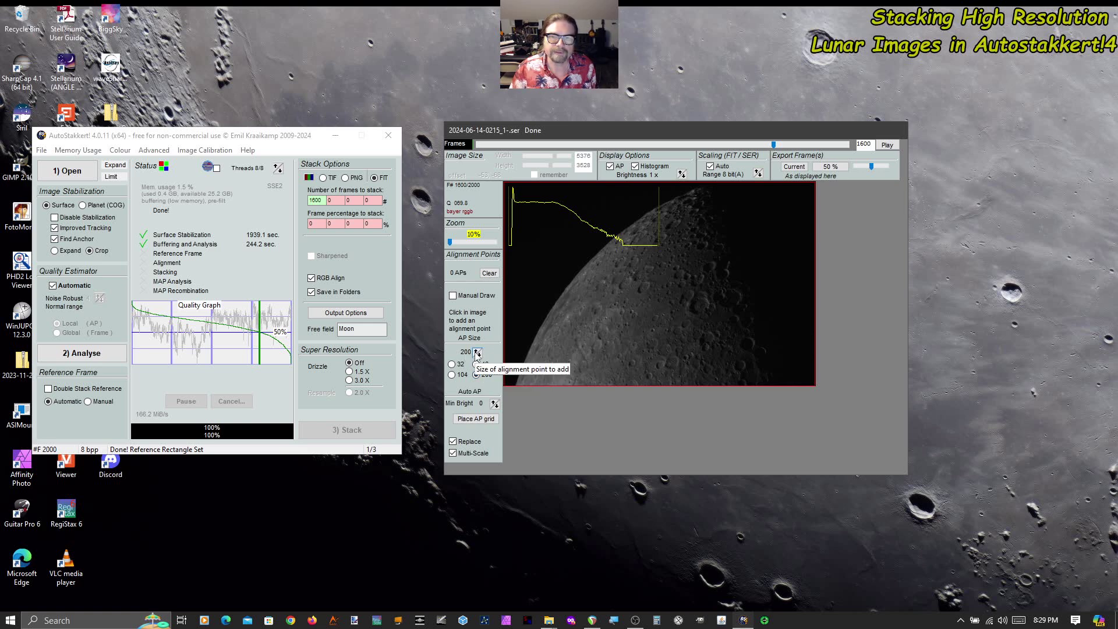
pyautogui.click(476, 350)
pyautogui.click(476, 351)
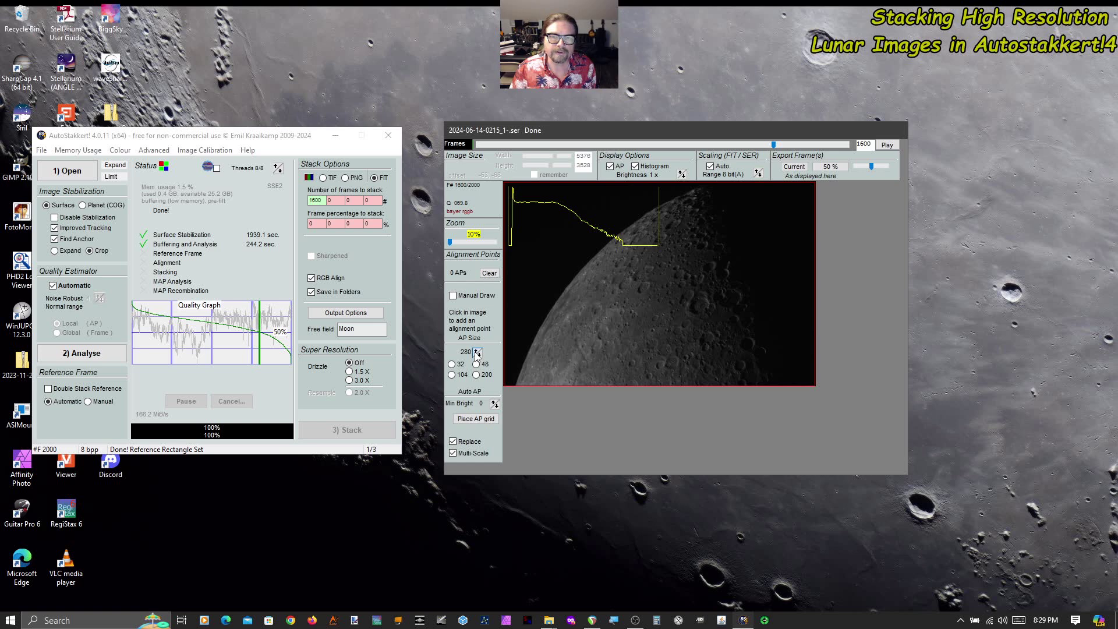
pyautogui.click(476, 350)
pyautogui.click(476, 350)
pyautogui.click(476, 351)
pyautogui.click(476, 351)
pyautogui.click(564, 302)
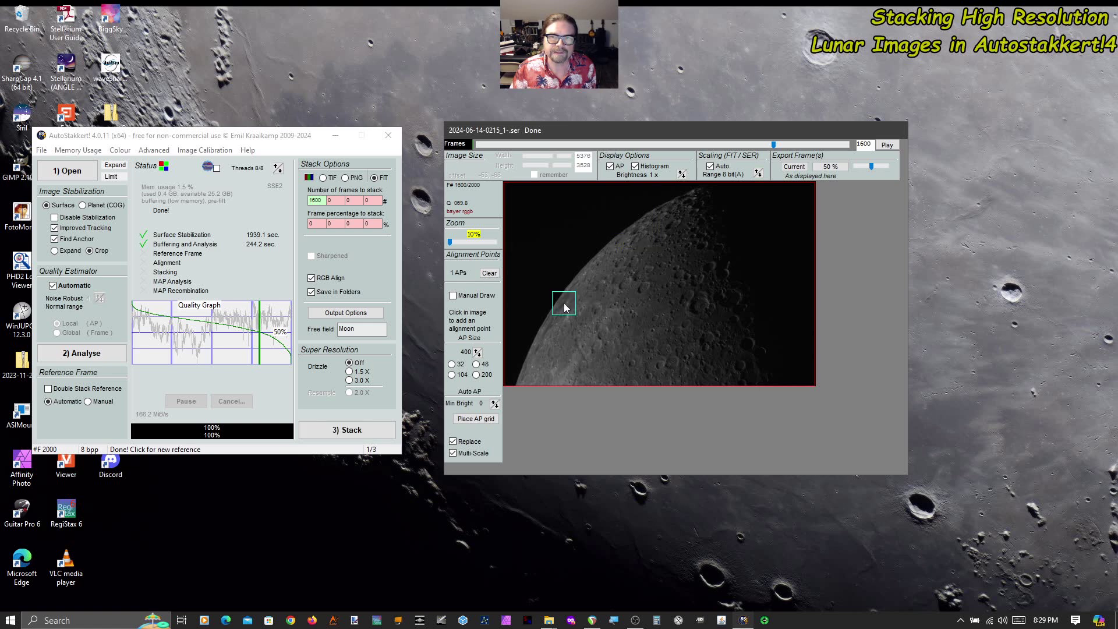
pyautogui.click(700, 301)
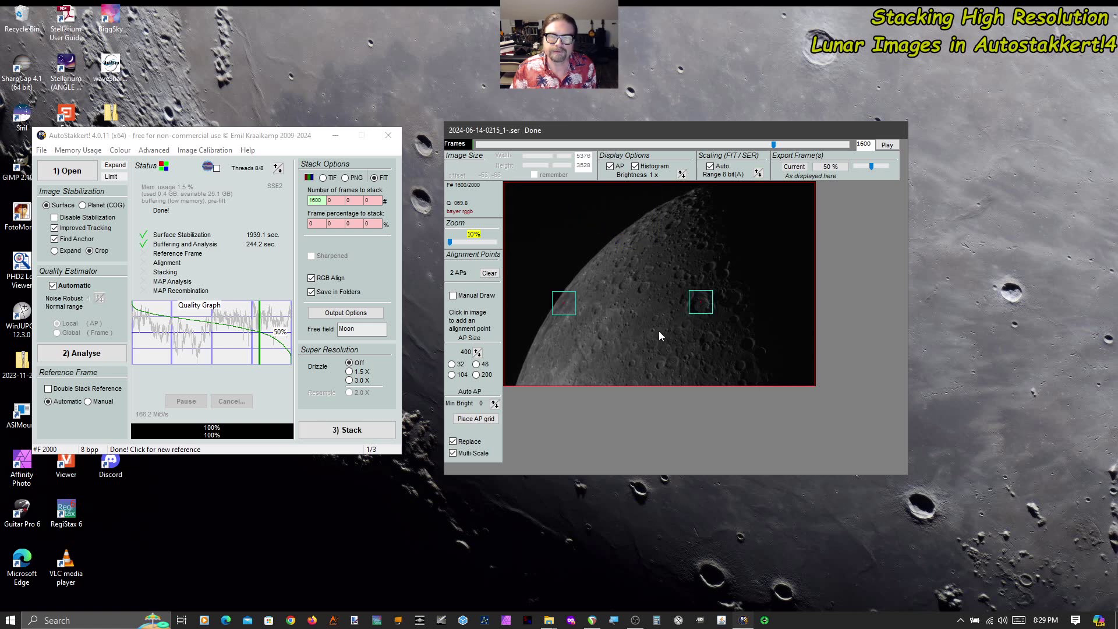
pyautogui.click(621, 281)
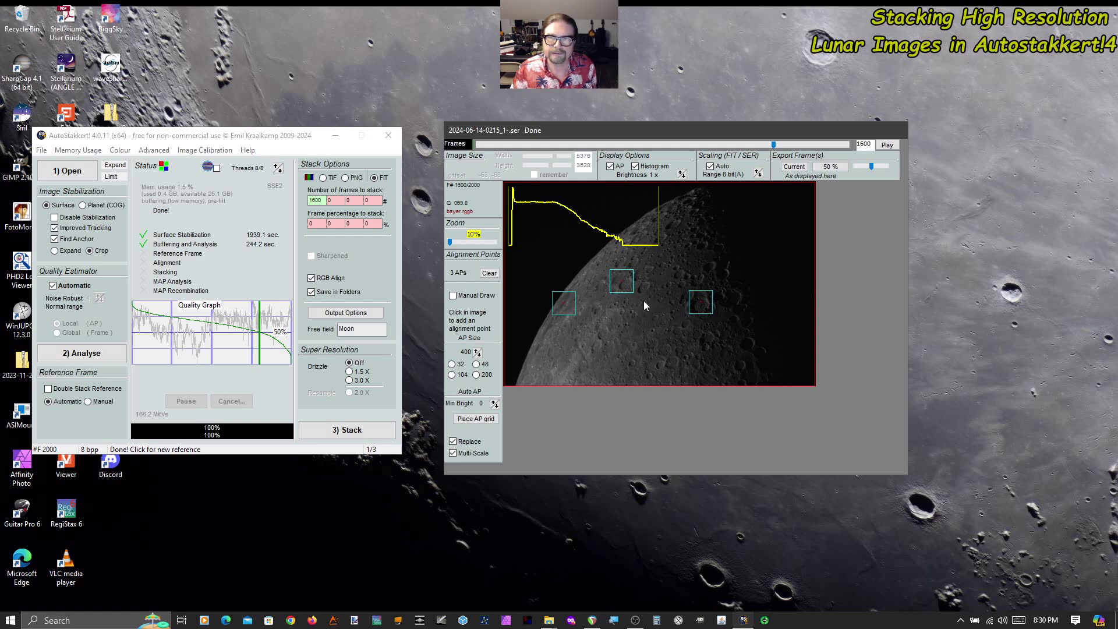
pyautogui.click(489, 273)
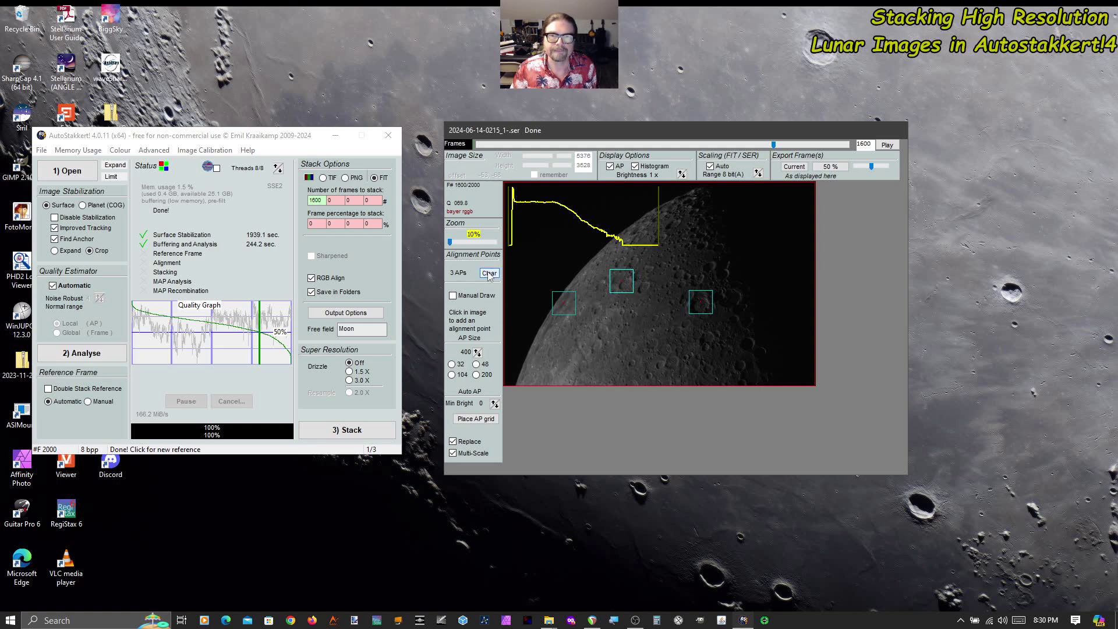
# At 100% zoom, place two alignment points of size 48 side by side on the smooth ground between craters, and clear them
pyautogui.moveTo(451, 241); pyautogui.dragTo(463, 248)
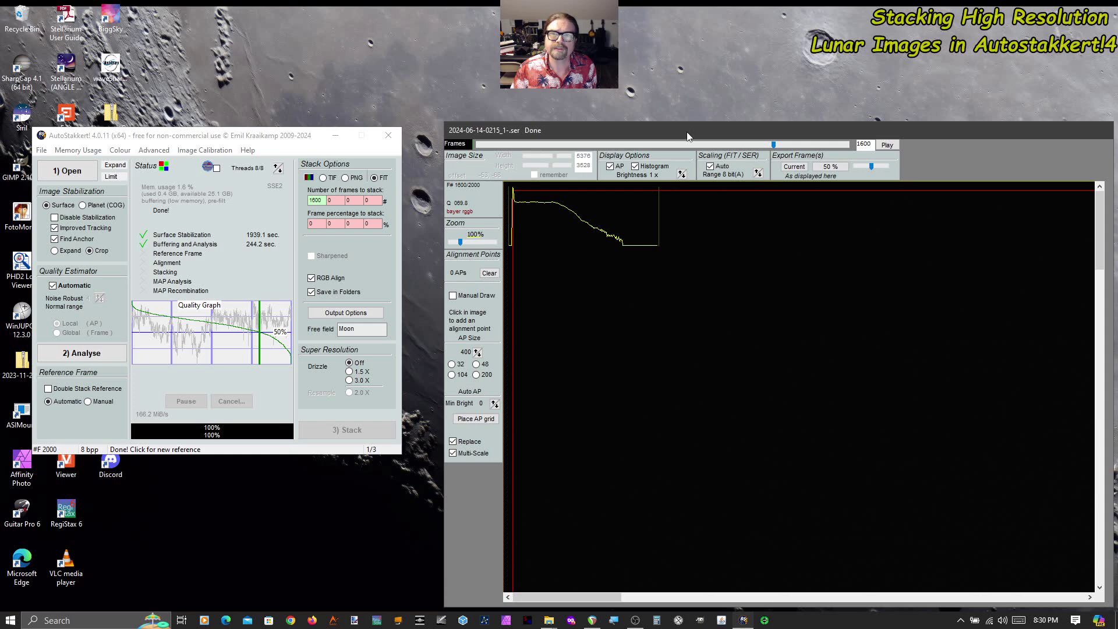
pyautogui.moveTo(679, 129); pyautogui.dragTo(445, 35)
pyautogui.scroll(-5, 1020, 330)
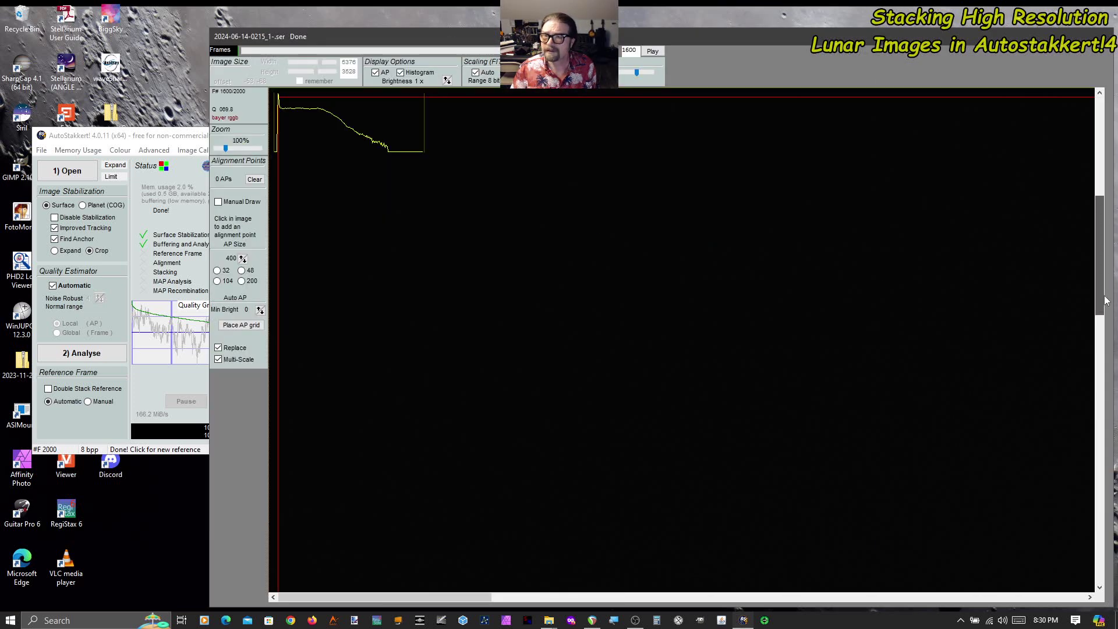
pyautogui.moveTo(472, 596); pyautogui.dragTo(801, 596)
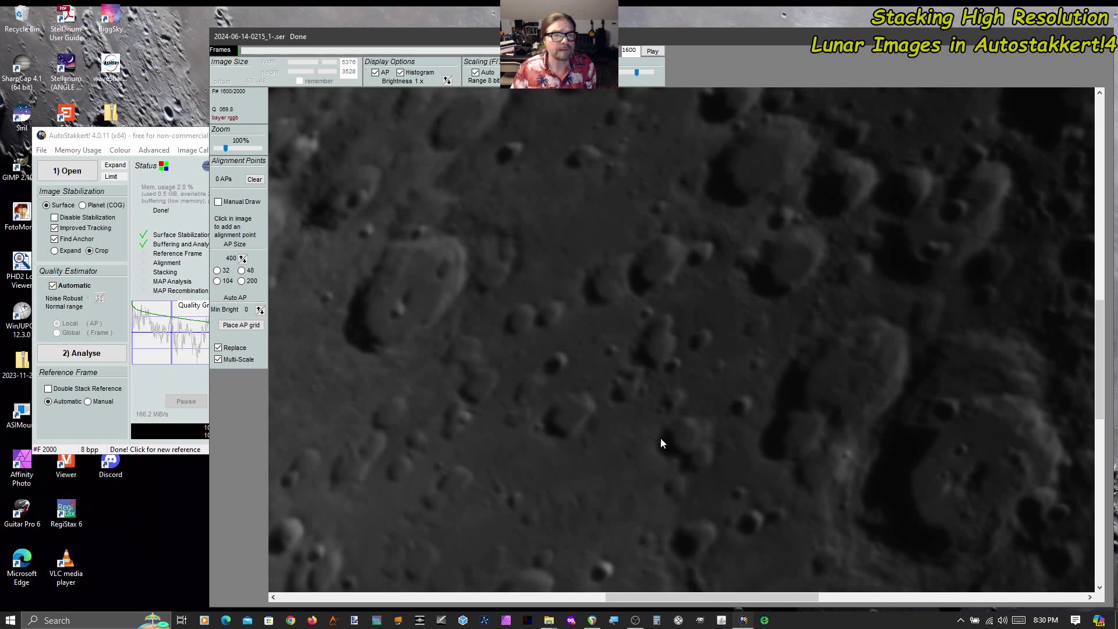
pyautogui.click(242, 271)
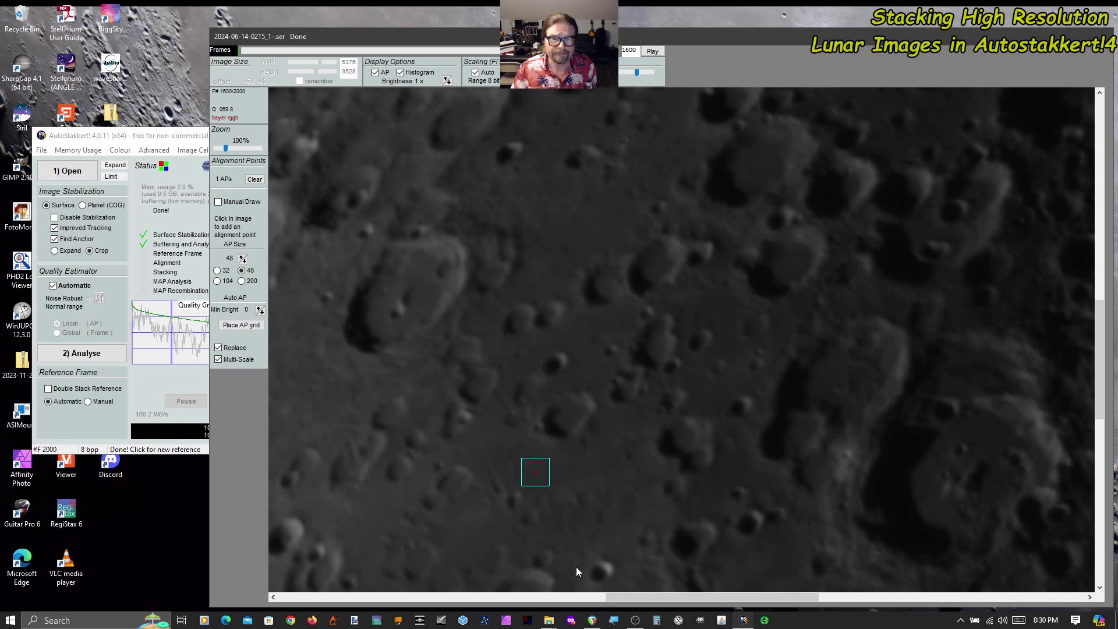
pyautogui.click(568, 468)
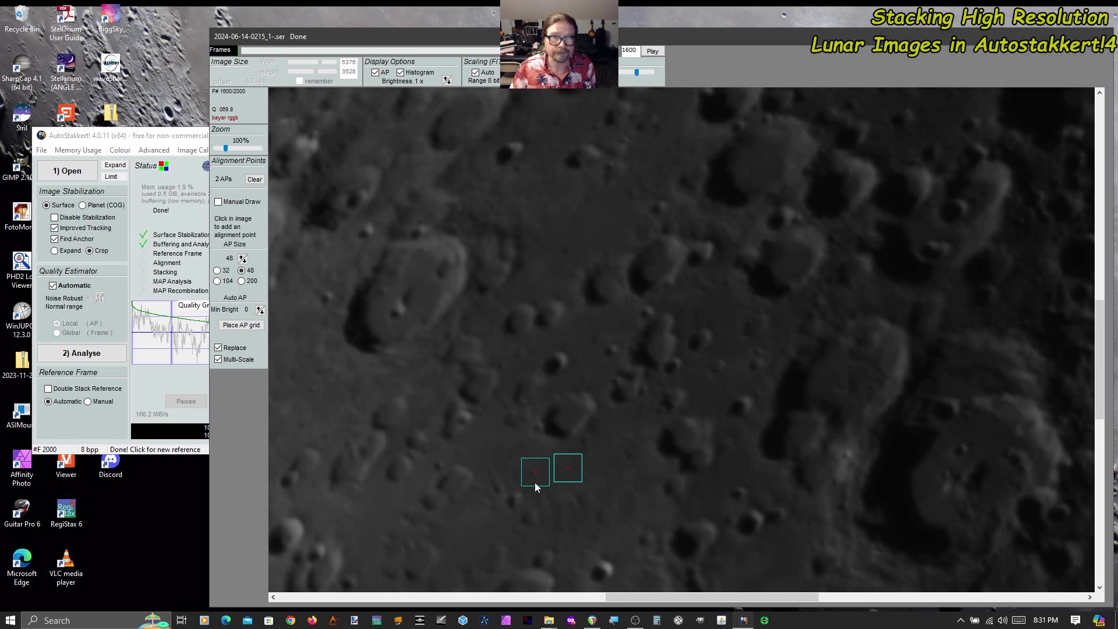
pyautogui.click(255, 179)
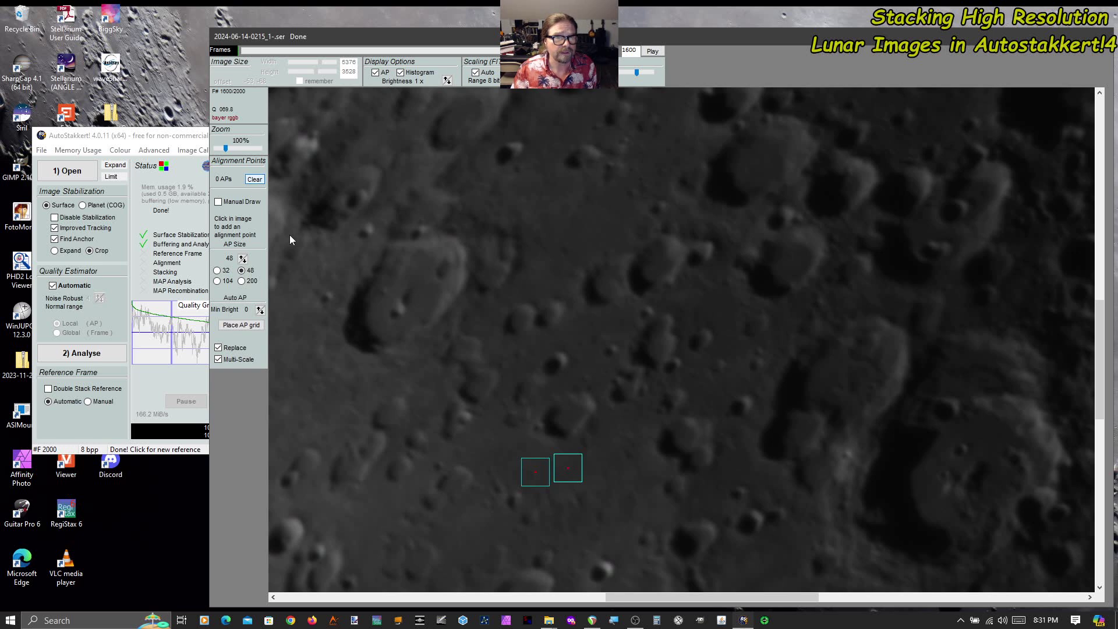
# Place six alignment points of size 200 around the cratered area, and clear them
pyautogui.click(242, 282)
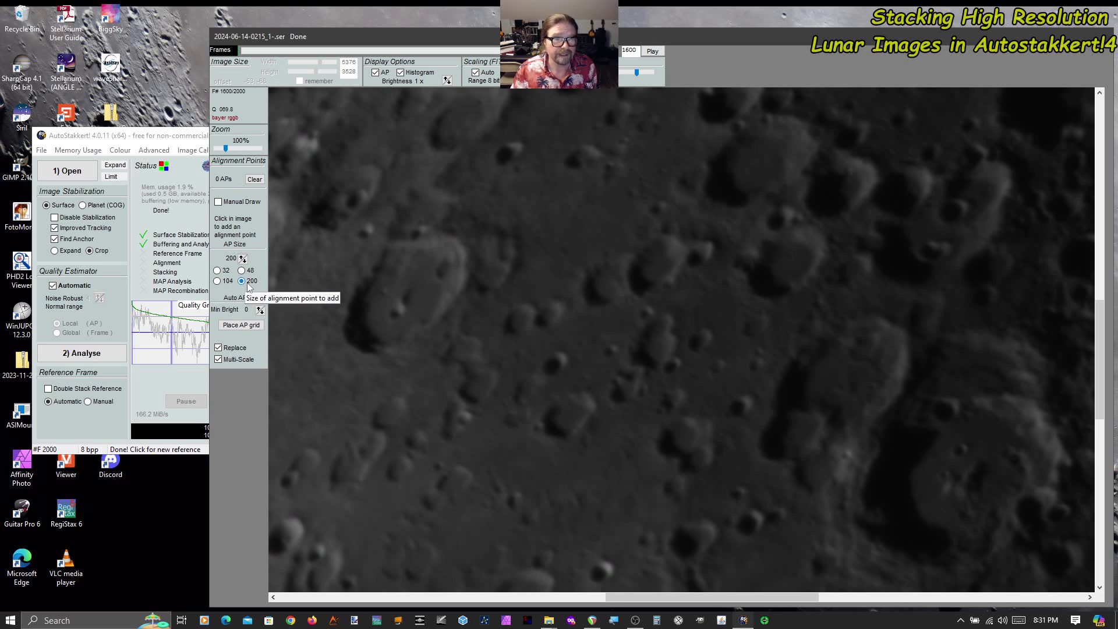
pyautogui.click(569, 412)
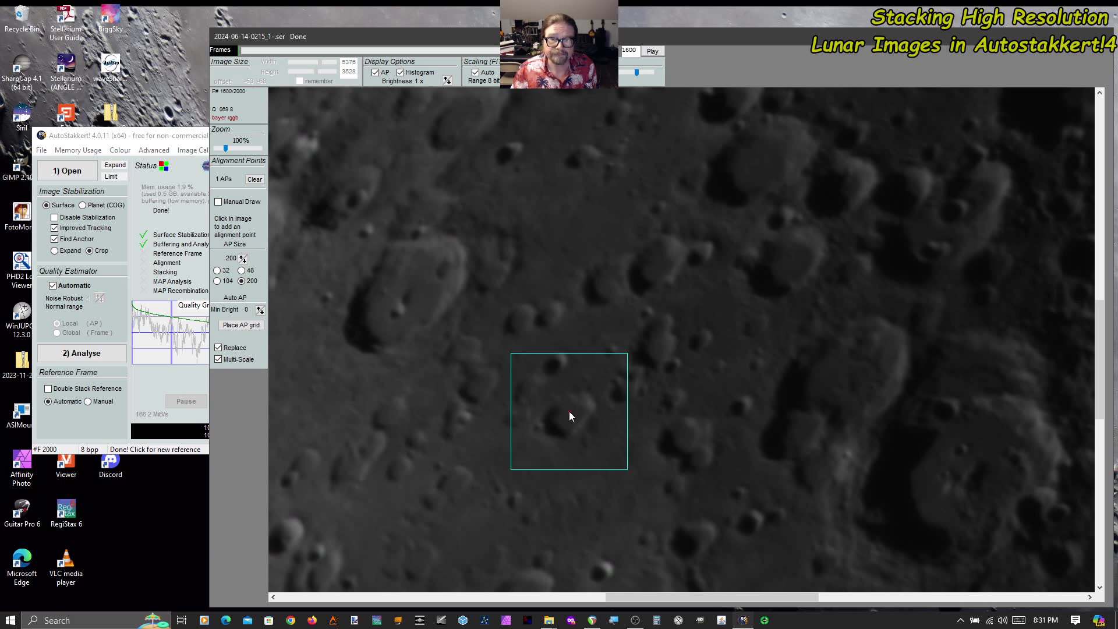
pyautogui.click(605, 249)
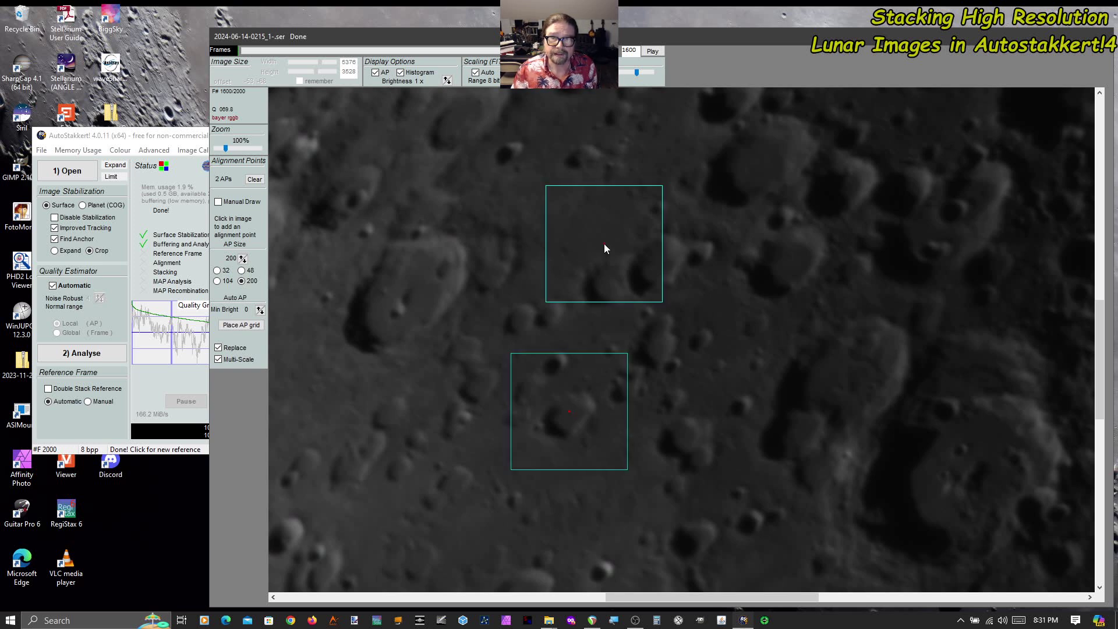
pyautogui.click(746, 381)
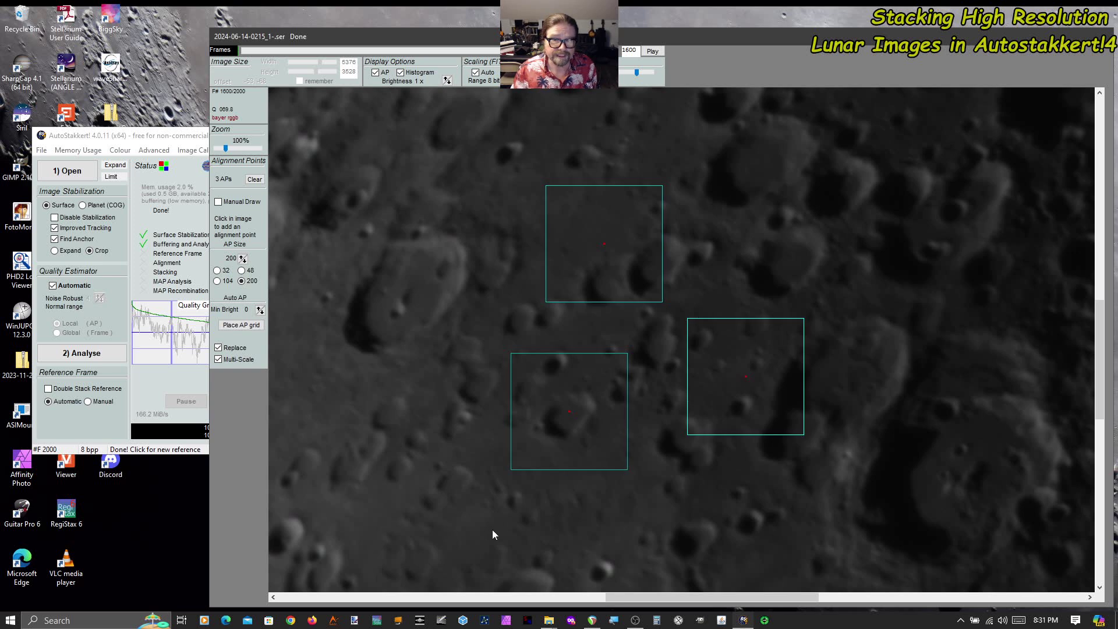
pyautogui.click(474, 527)
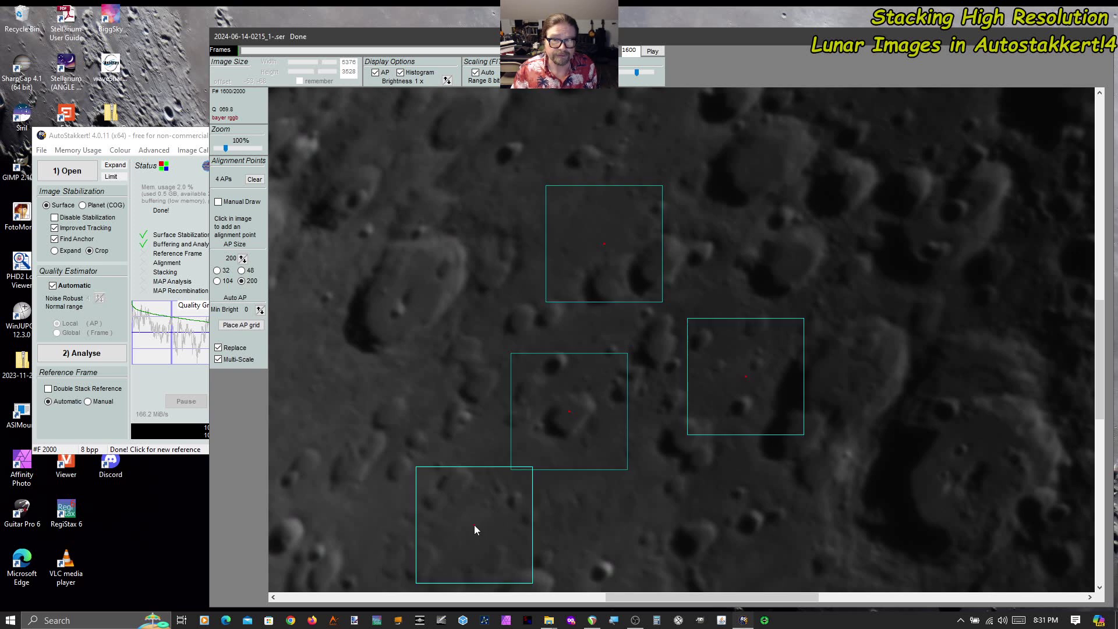
pyautogui.click(366, 434)
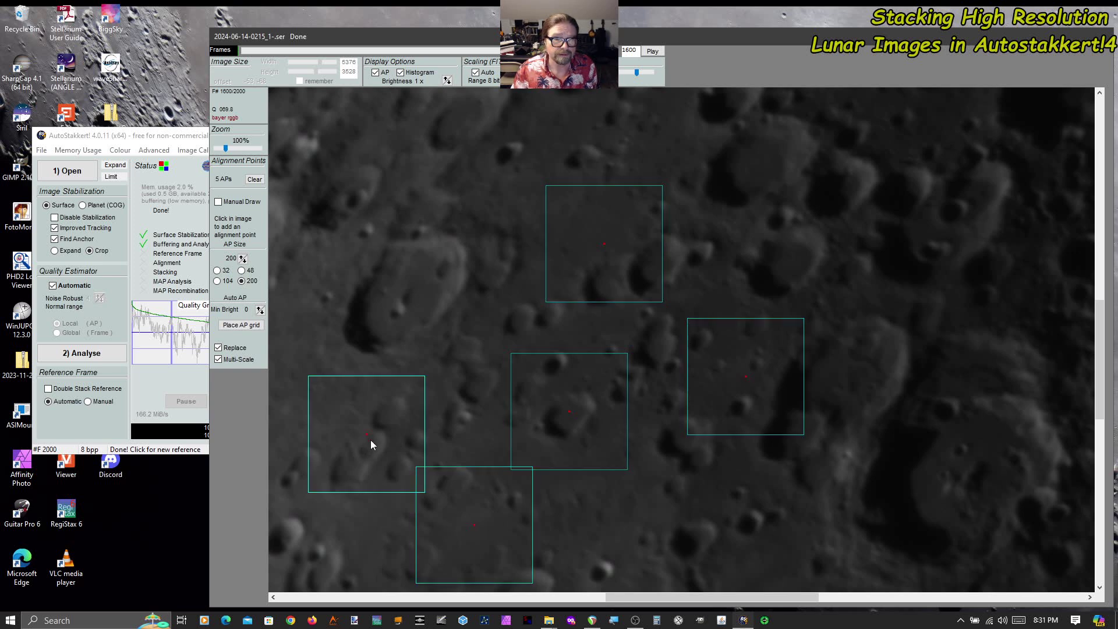
pyautogui.click(420, 224)
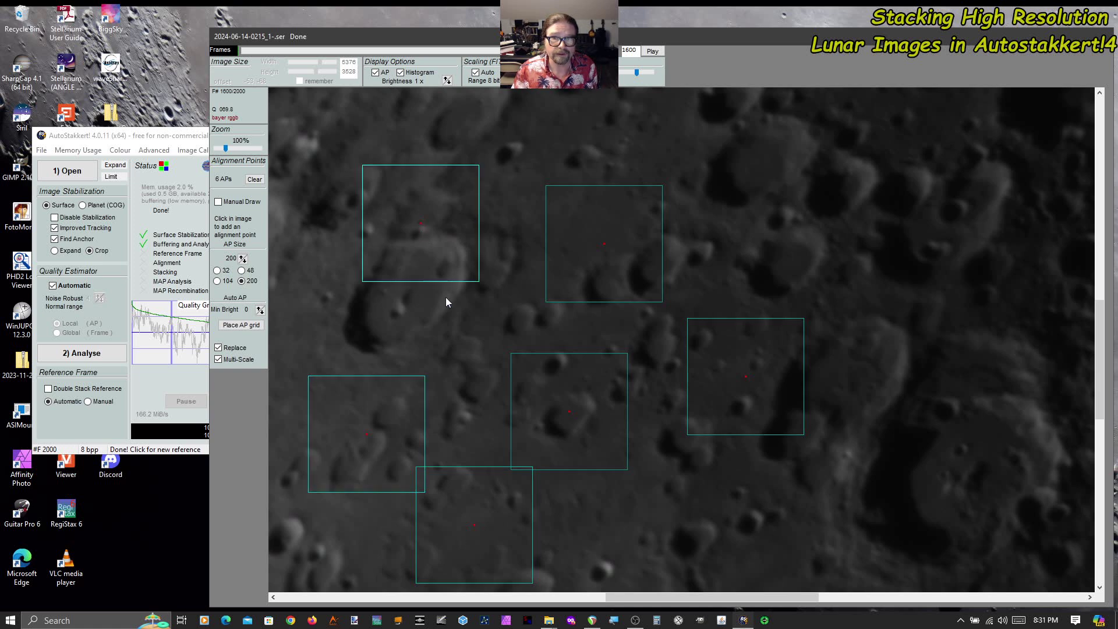
pyautogui.click(217, 281)
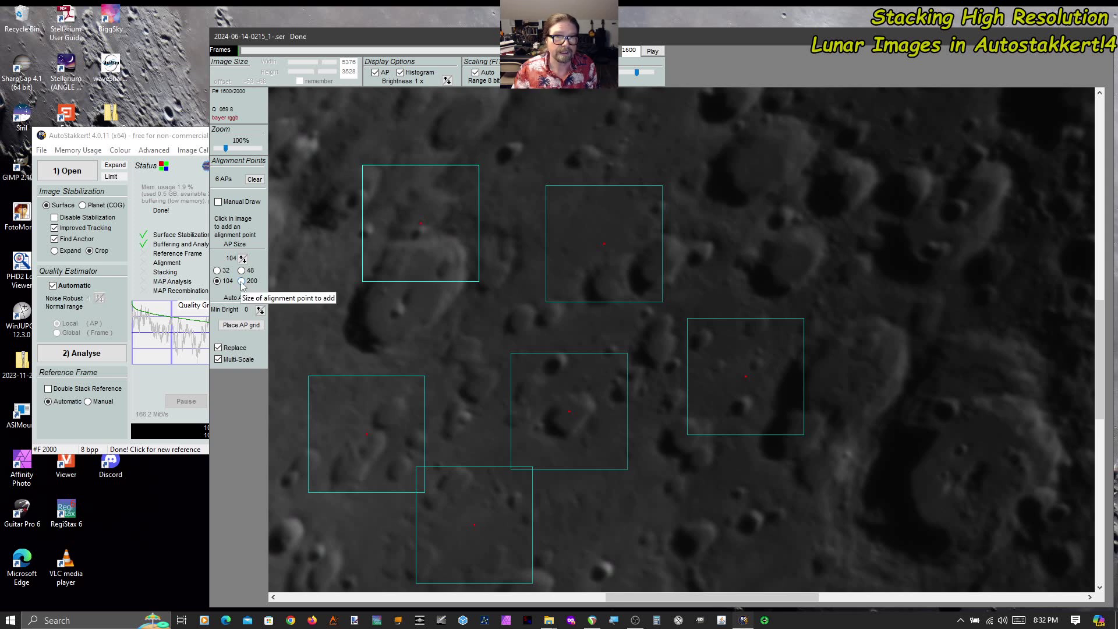
pyautogui.click(254, 179)
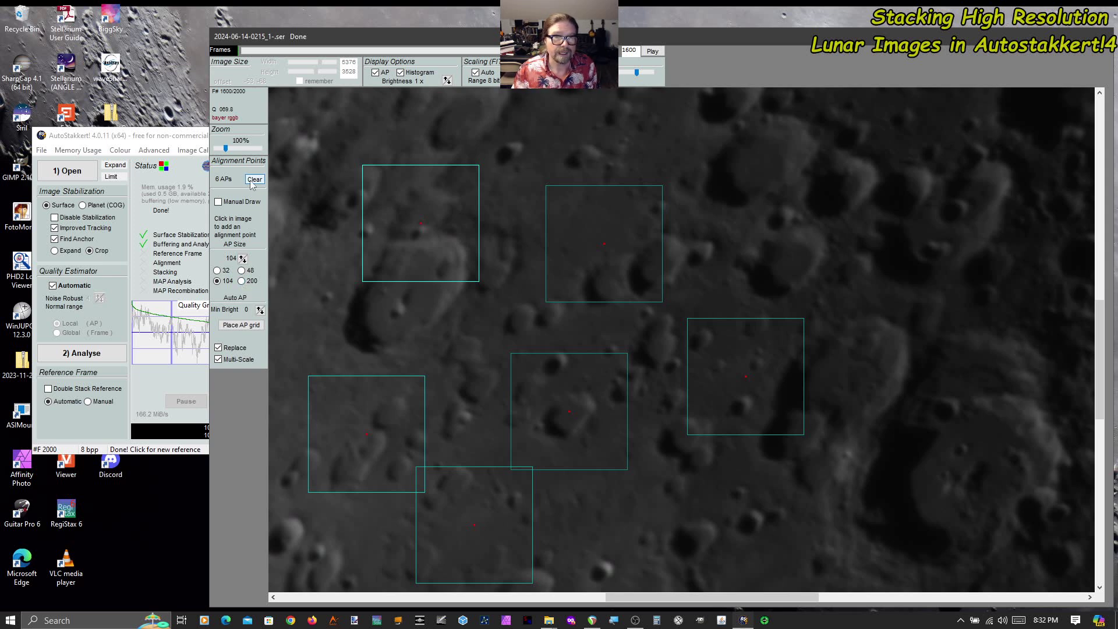
# Set the alignment point size to 200 and generate an automatic multi-scale alignment point grid over the whole image
pyautogui.click(241, 281)
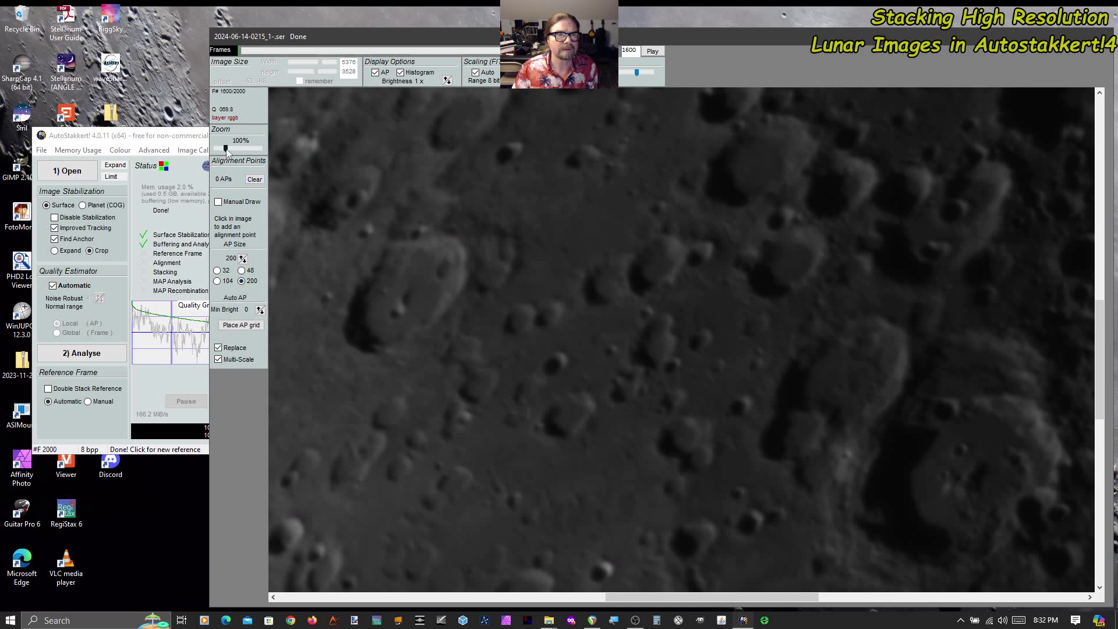
pyautogui.moveTo(226, 148); pyautogui.dragTo(208, 148)
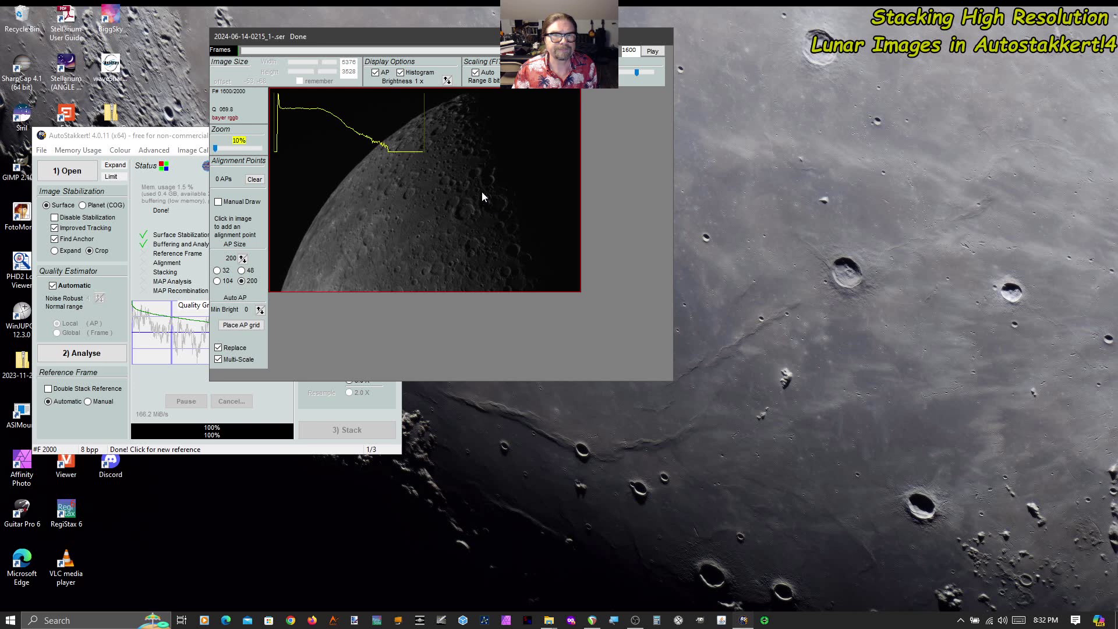
pyautogui.moveTo(477, 40); pyautogui.dragTo(733, 149)
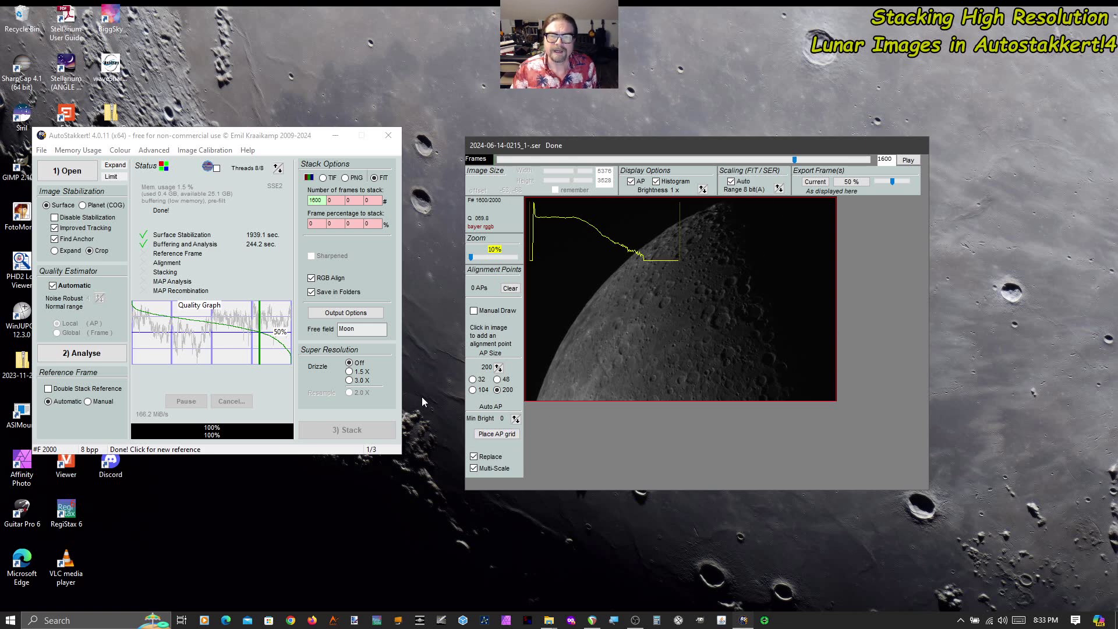
pyautogui.click(493, 435)
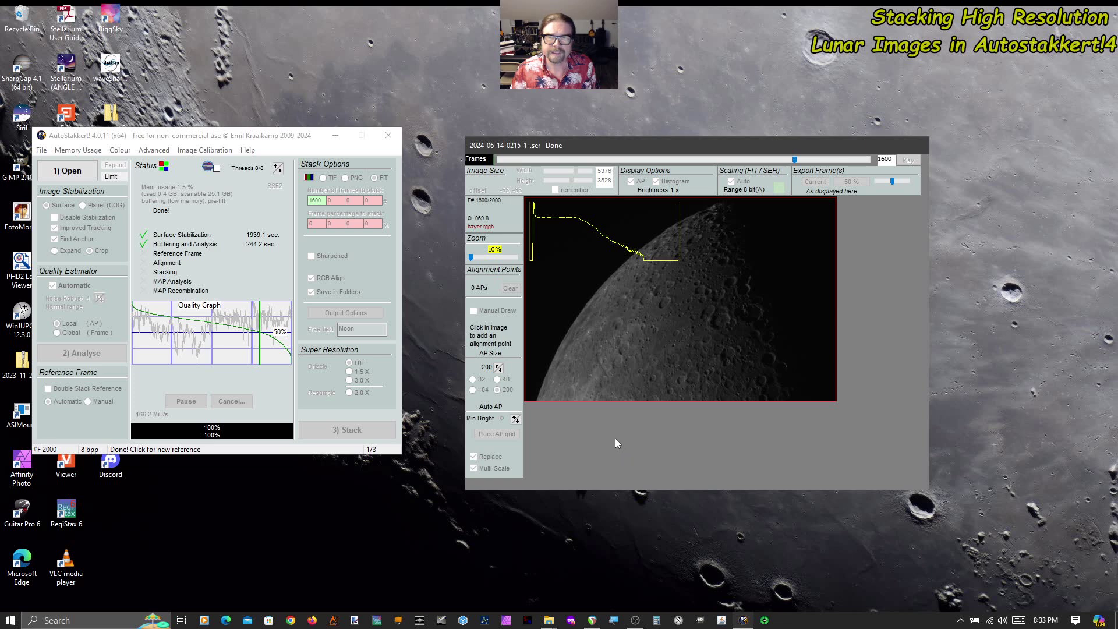
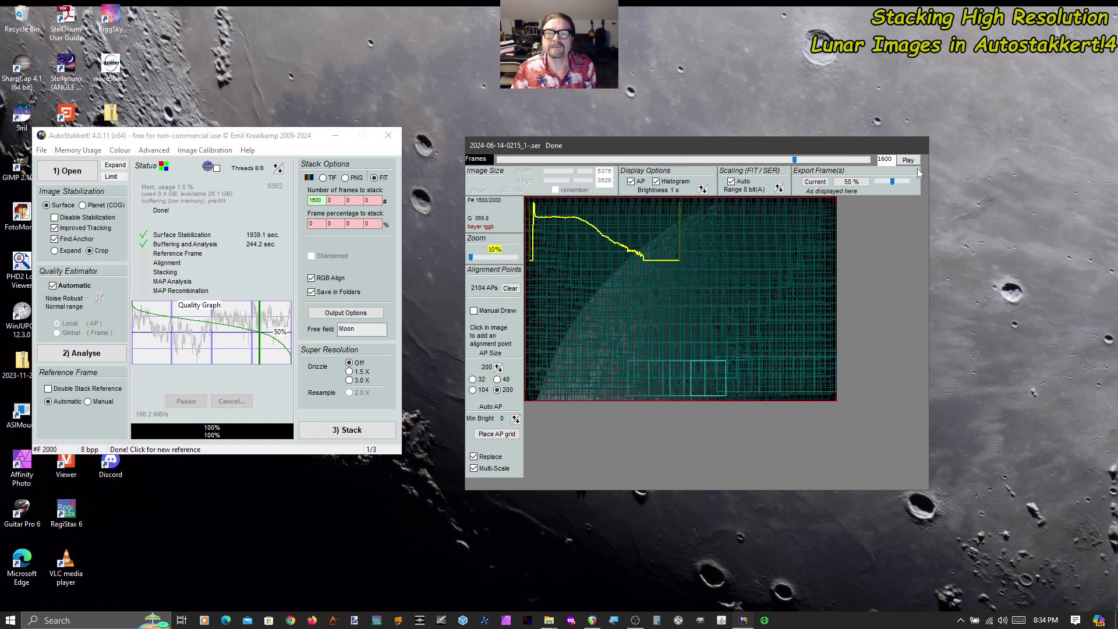
# Hide the alignment point overlay and the histogram in the preview
pyautogui.click(631, 182)
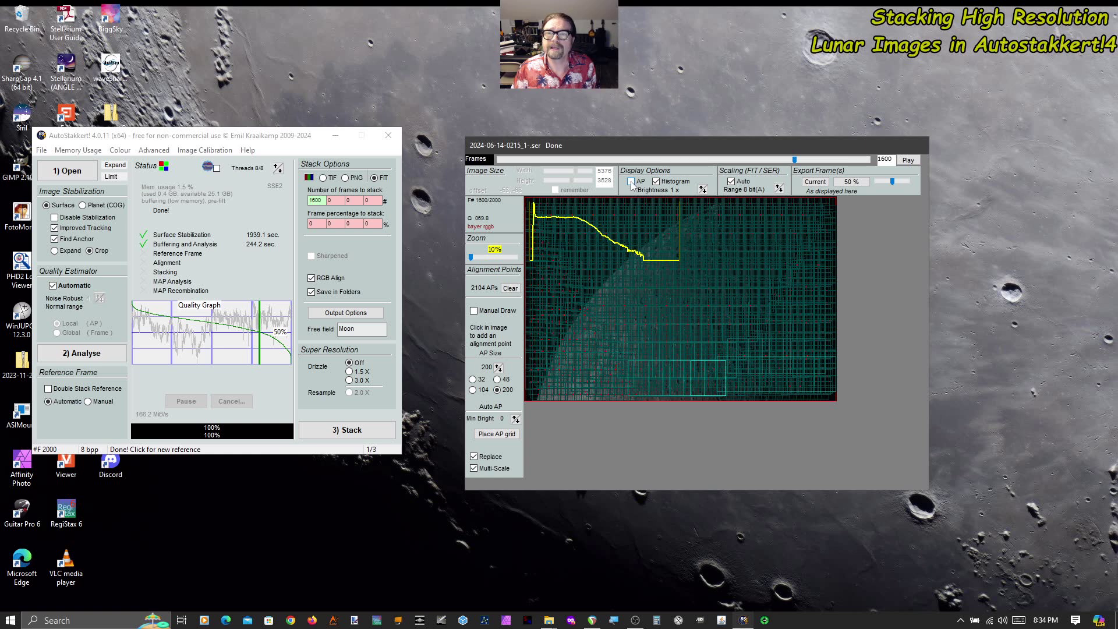
pyautogui.click(631, 183)
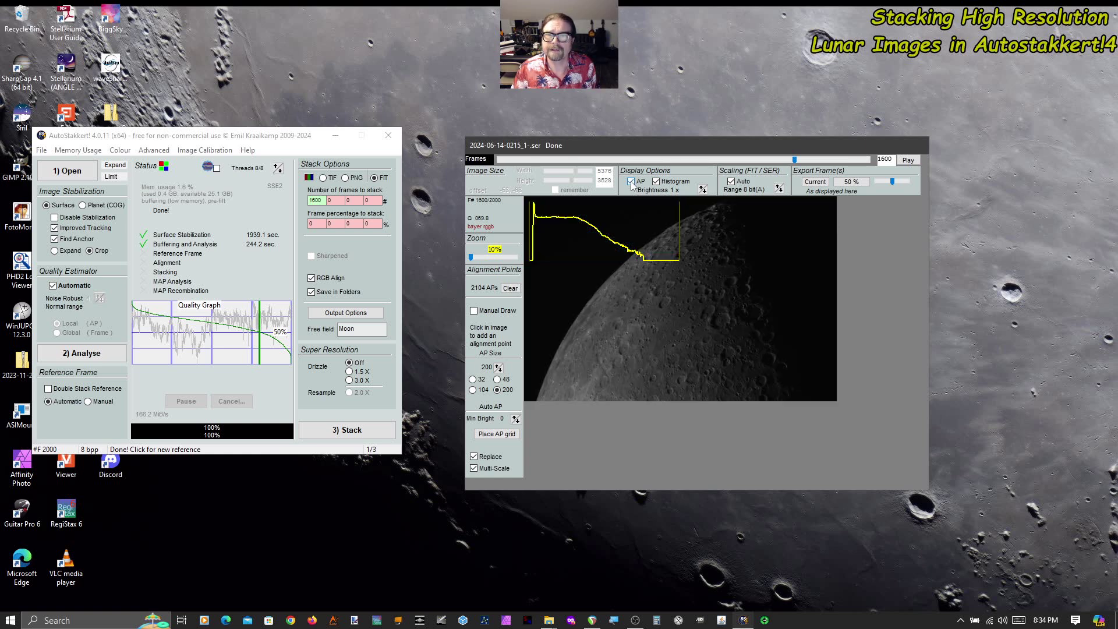
pyautogui.click(631, 183)
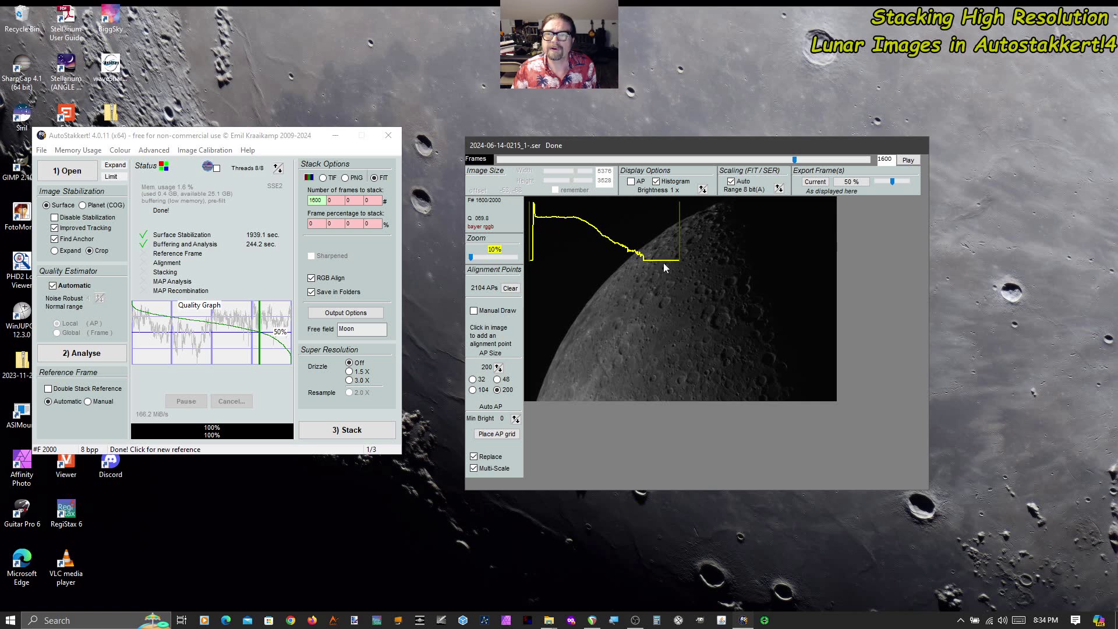
pyautogui.click(657, 183)
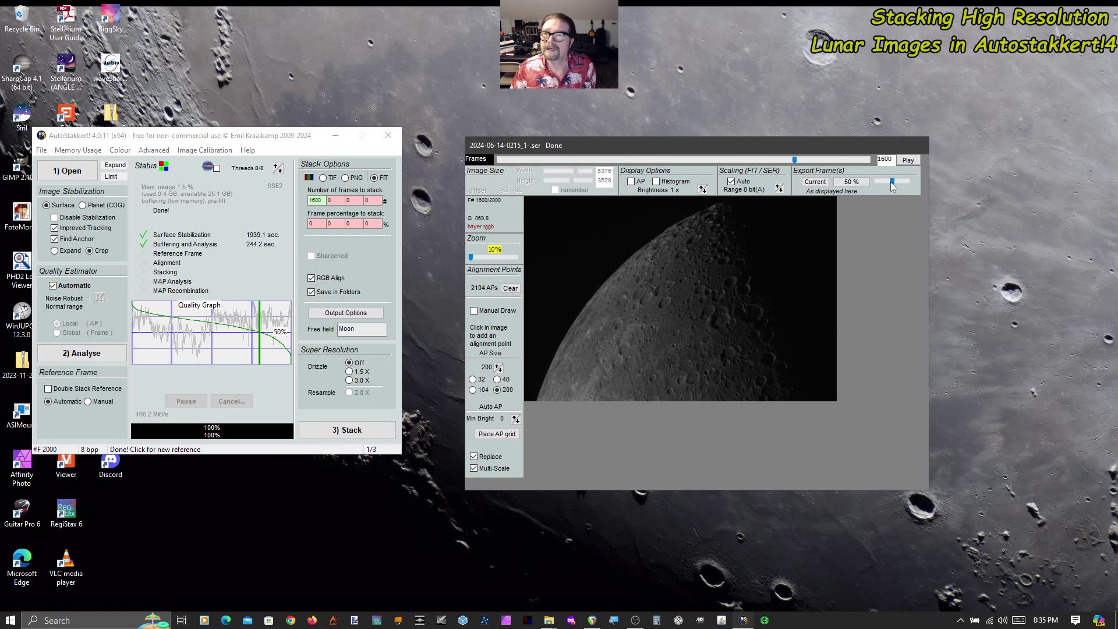
# Set the frame export percentage to 0%
pyautogui.moveTo(891, 183)
pyautogui.mouseDown()
pyautogui.moveTo(910, 185)
pyautogui.moveTo(895, 187)
pyautogui.mouseUp()
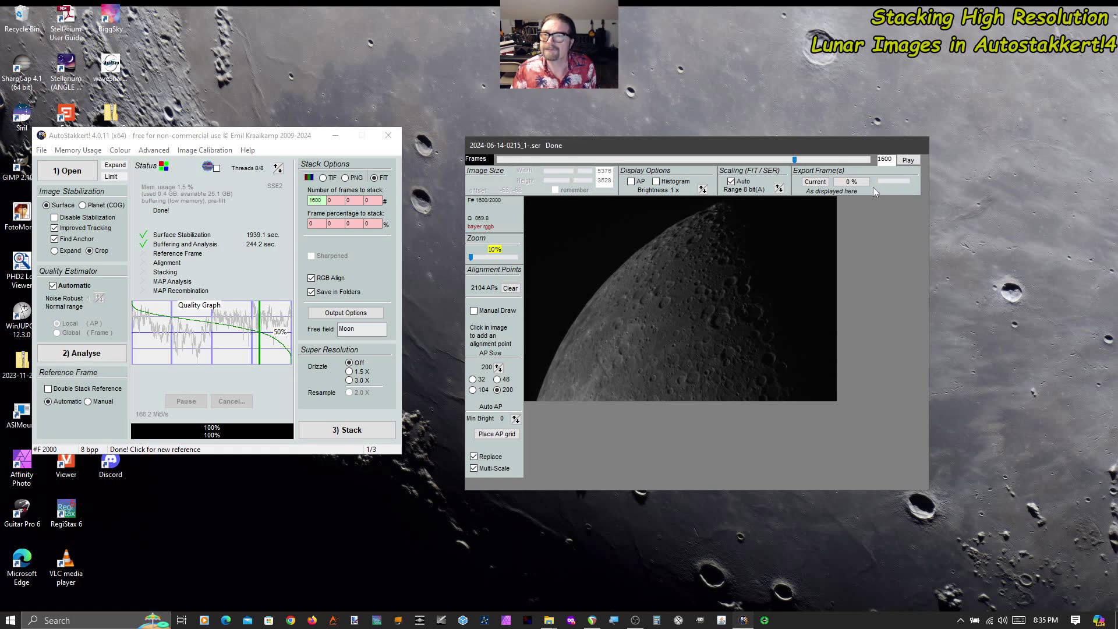
# Set the frame export percentage to 45% and the preview brightness to sqrt
pyautogui.moveTo(883, 186); pyautogui.dragTo(889, 185)
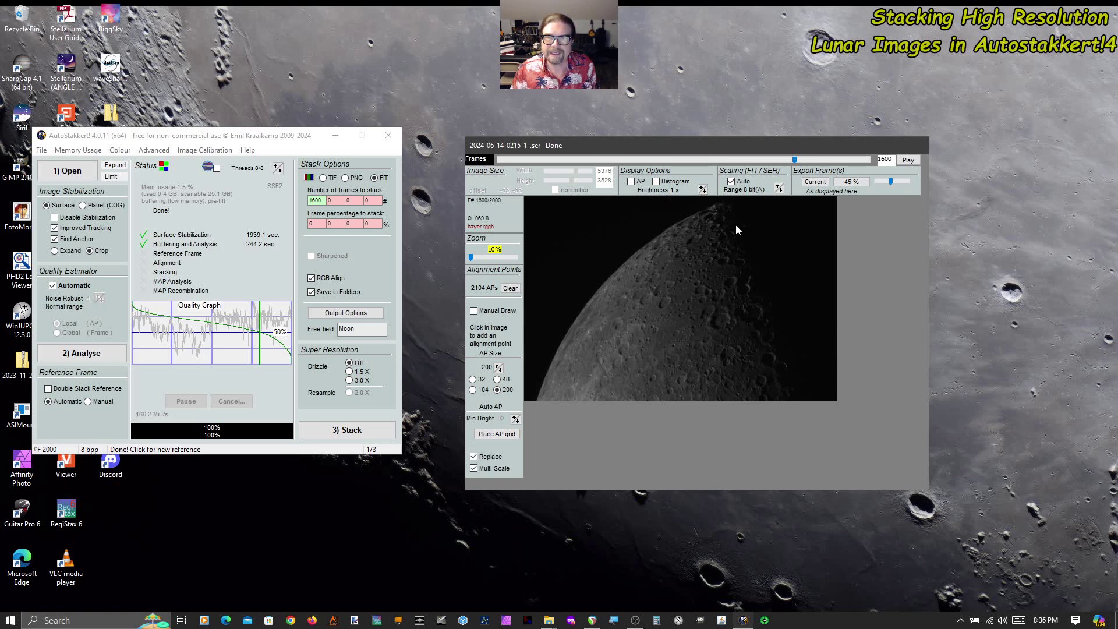
pyautogui.click(703, 190)
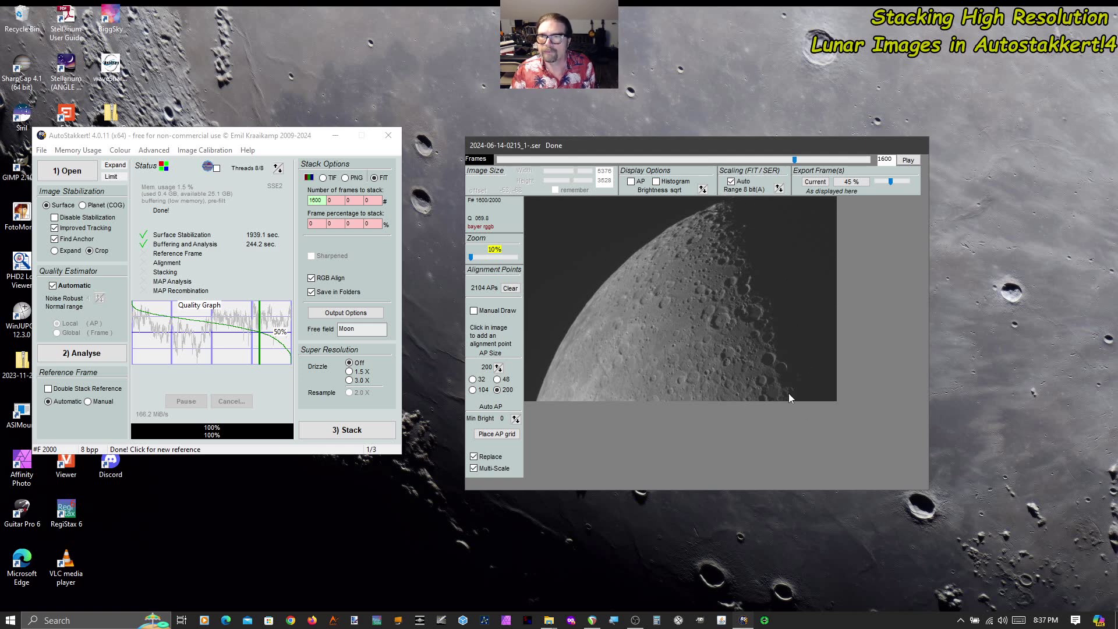
pyautogui.click(703, 190)
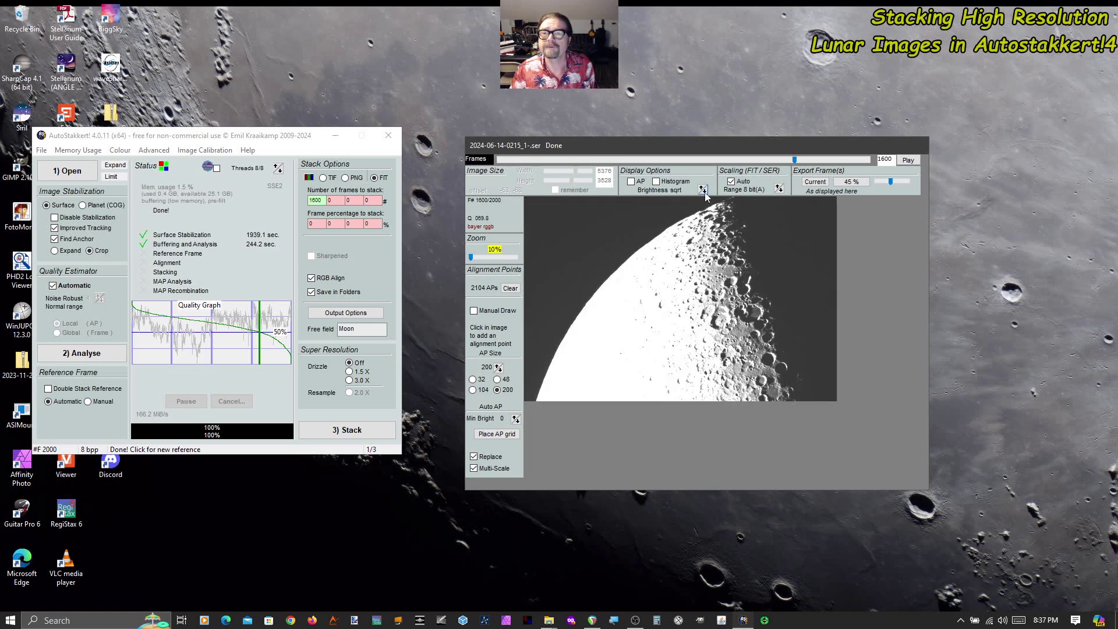
pyautogui.click(704, 192)
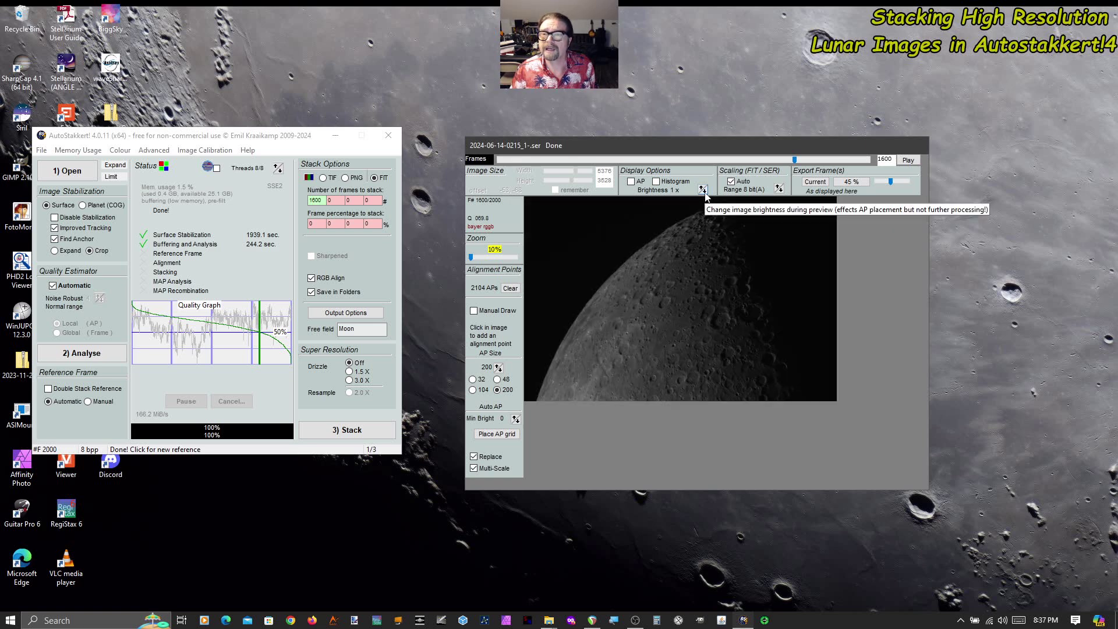
pyautogui.click(702, 189)
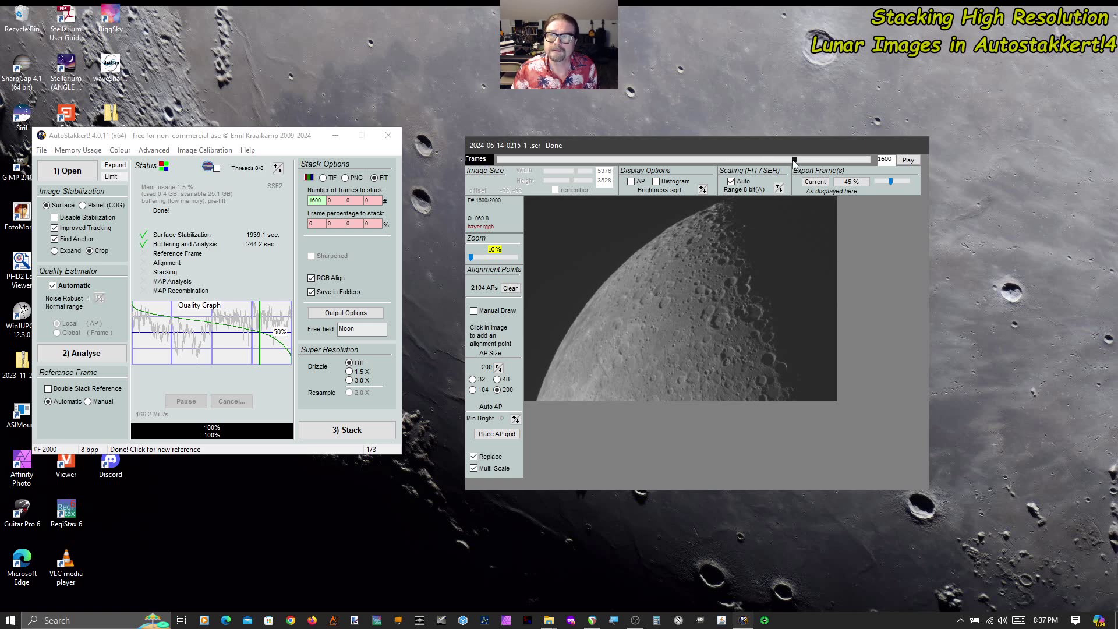
# Return the preview to frame 1 of the capture
pyautogui.moveTo(794, 161); pyautogui.dragTo(791, 161)
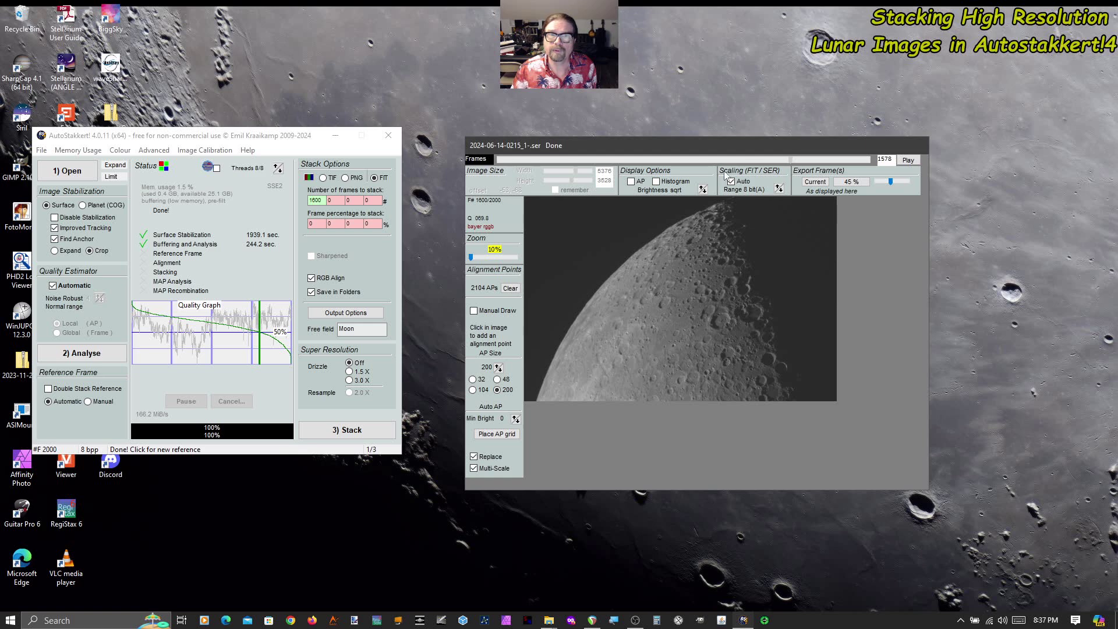
pyautogui.moveTo(504, 162); pyautogui.dragTo(482, 159)
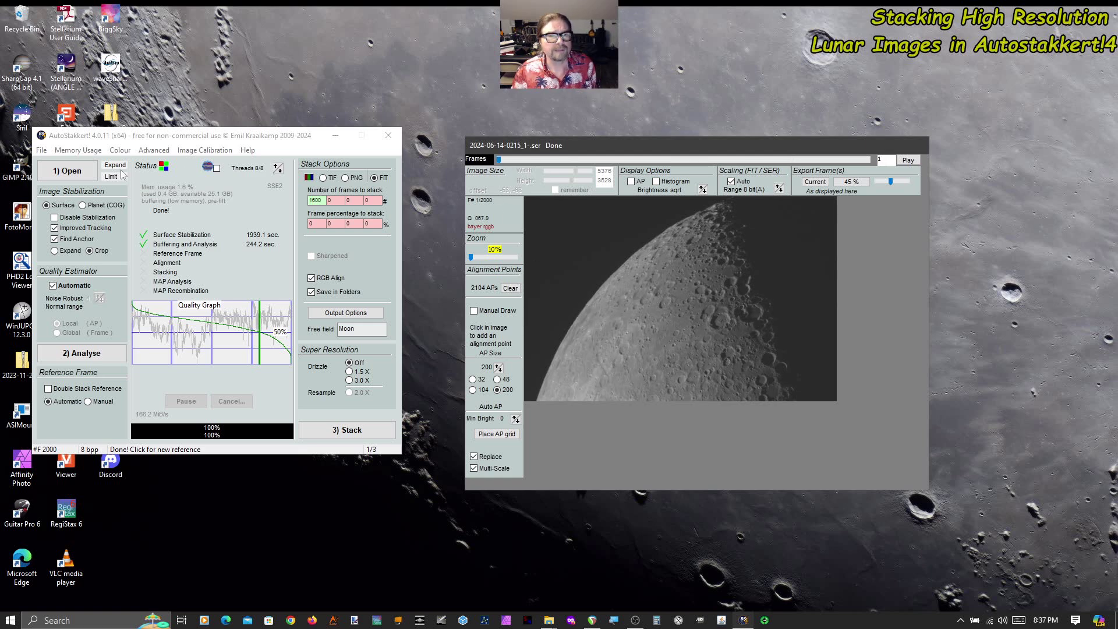
pyautogui.moveTo(163, 169)
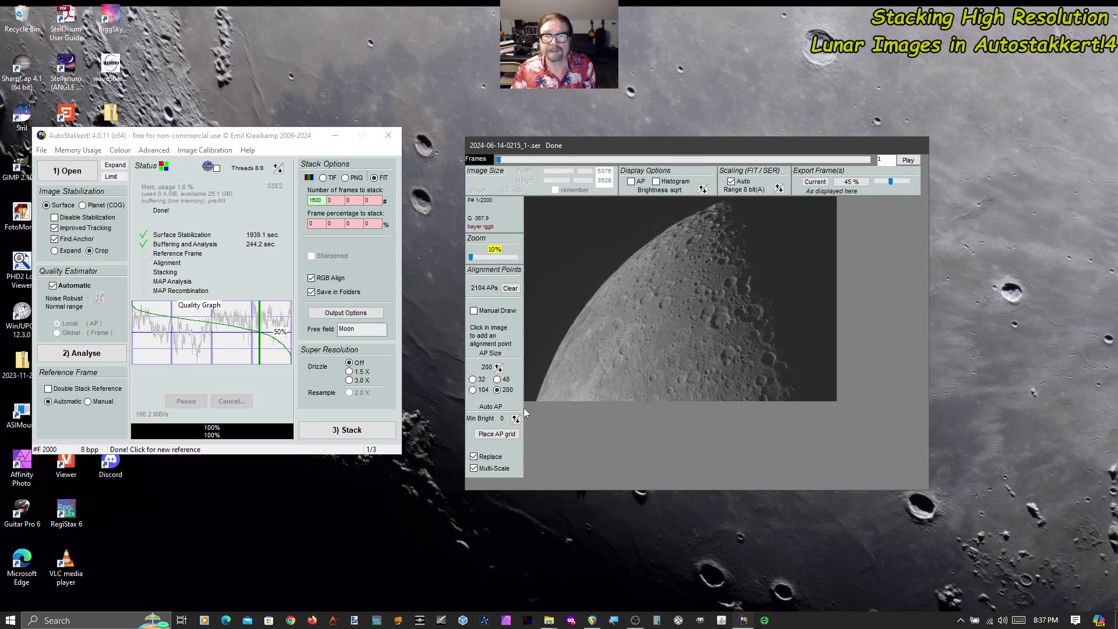
# Show the alignment point overlay over the preview and start stacking the captures
pyautogui.click(632, 183)
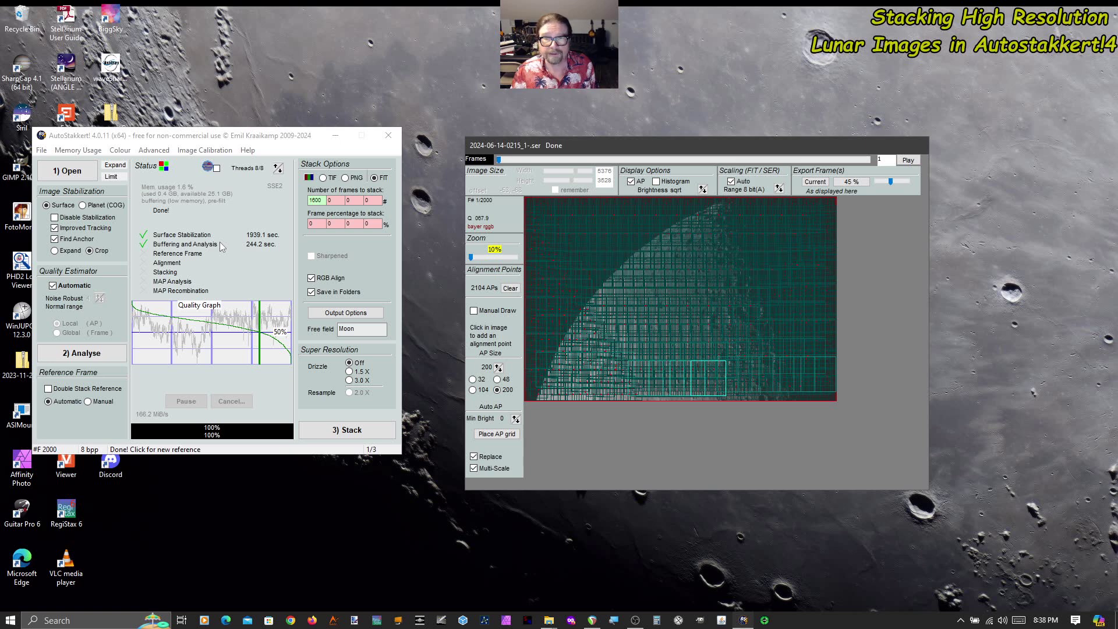
pyautogui.click(346, 433)
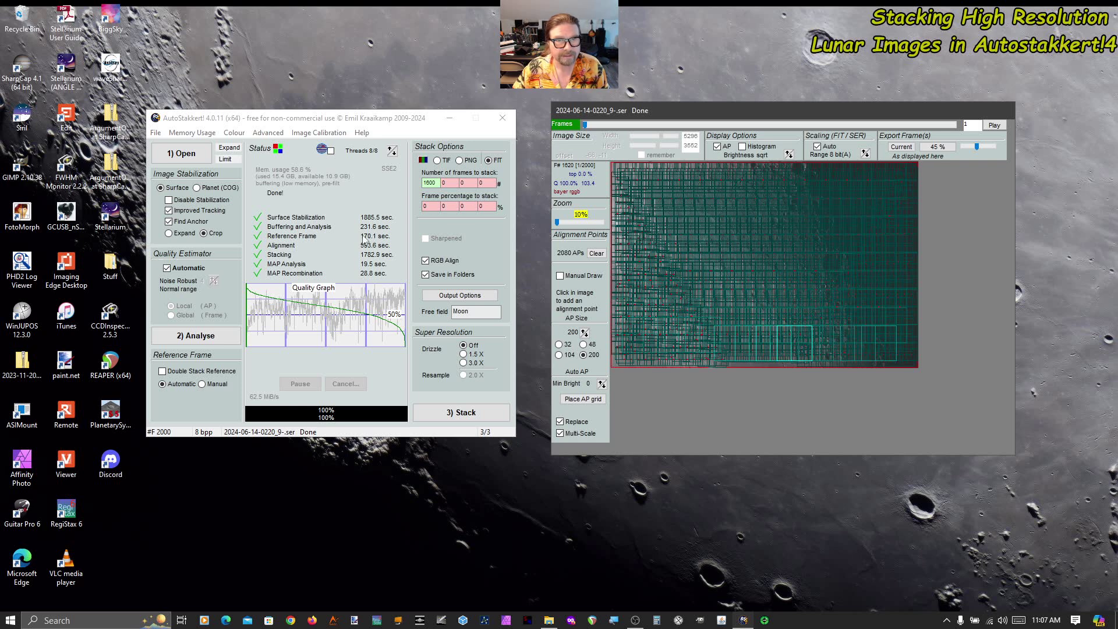
# Switch to File Explorer and open the AS_F1600 output folder inside the 2024-06-14 captures folder
pyautogui.click(550, 621)
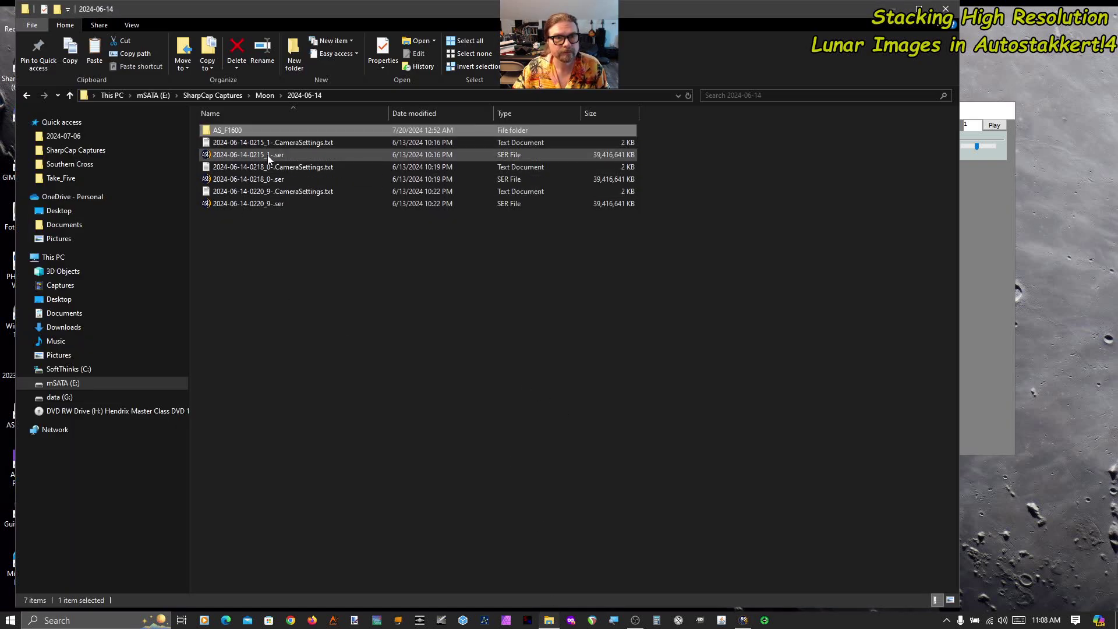
pyautogui.moveTo(393, 11); pyautogui.dragTo(487, 523)
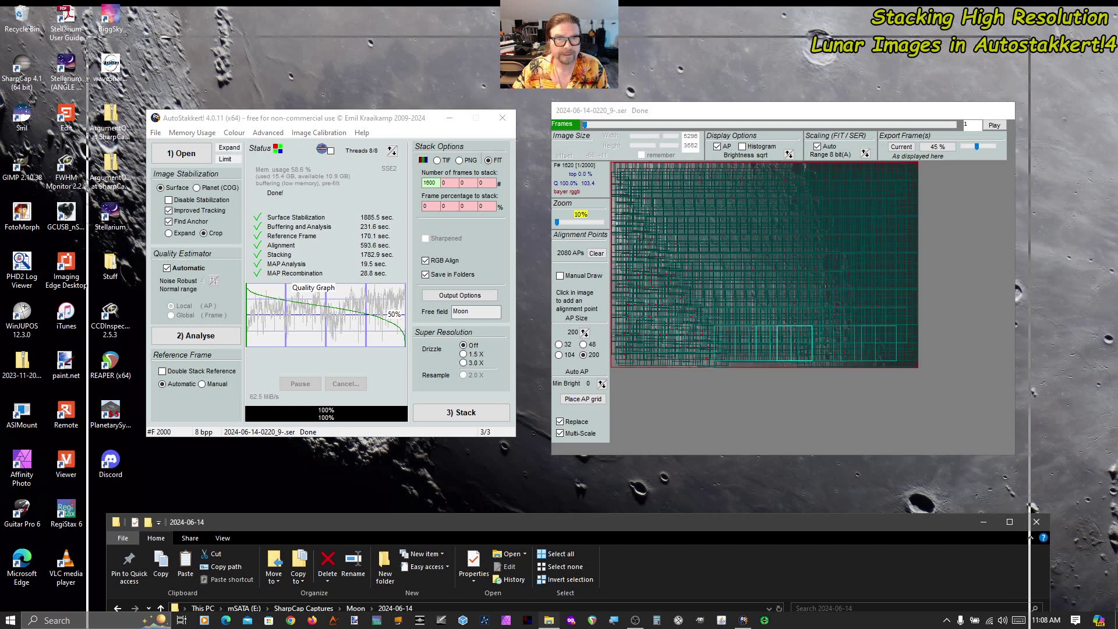
pyautogui.moveTo(547, 525); pyautogui.dragTo(527, 47)
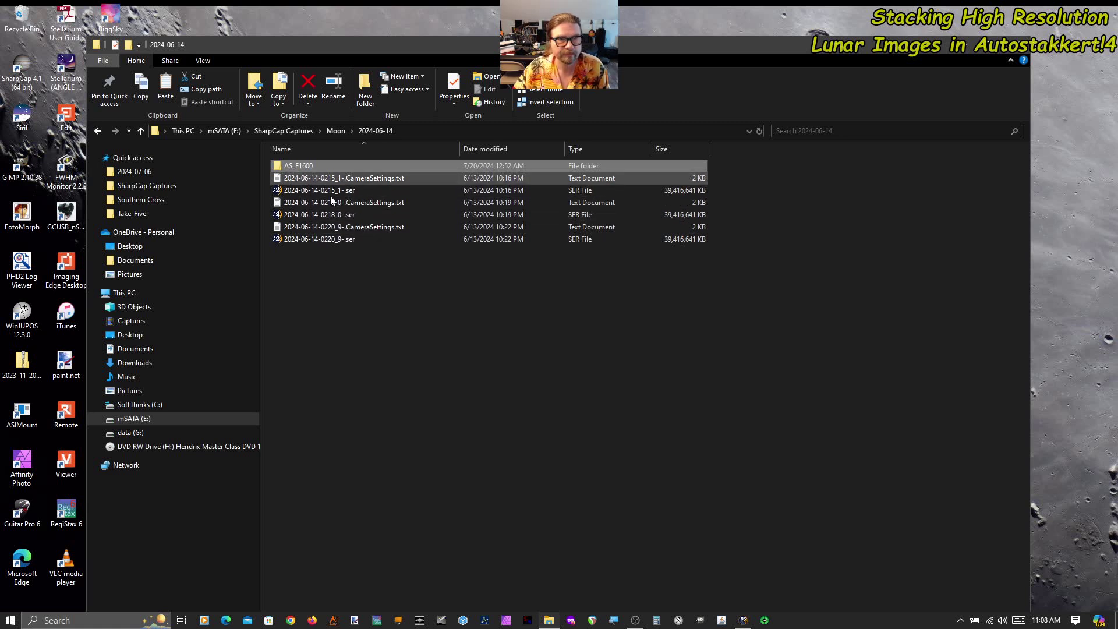
pyautogui.doubleClick(301, 168)
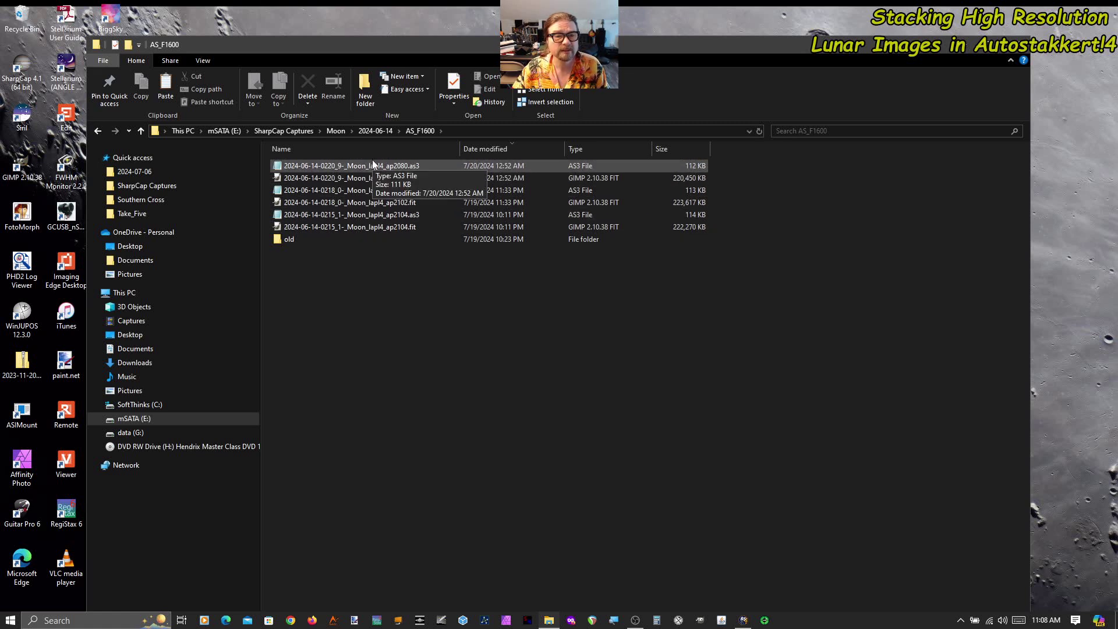
pyautogui.doubleClick(338, 230)
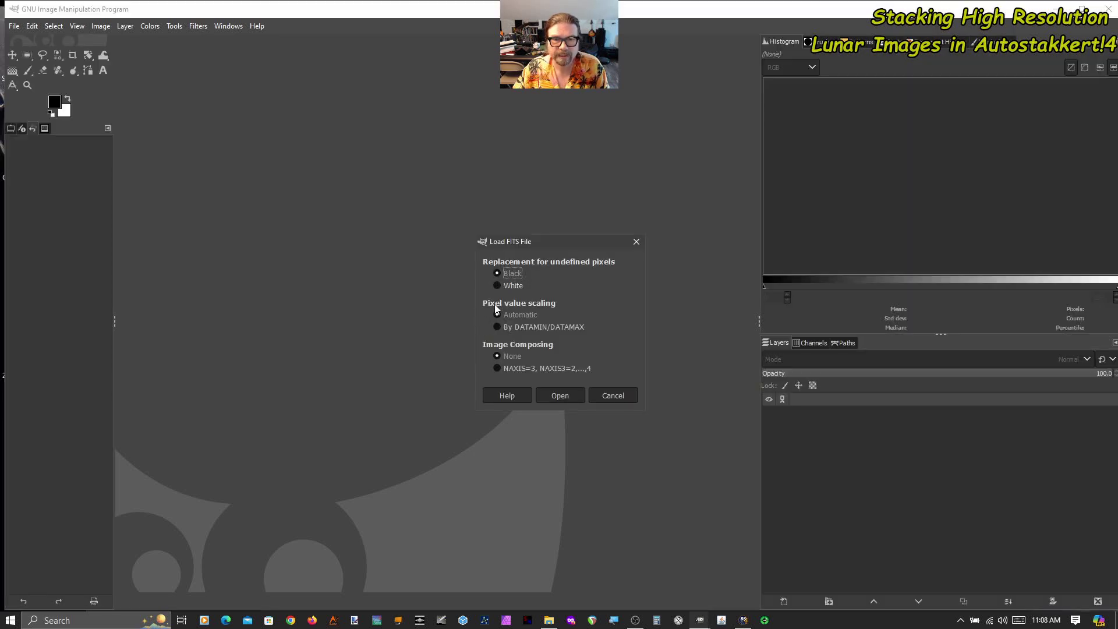
pyautogui.click(499, 356)
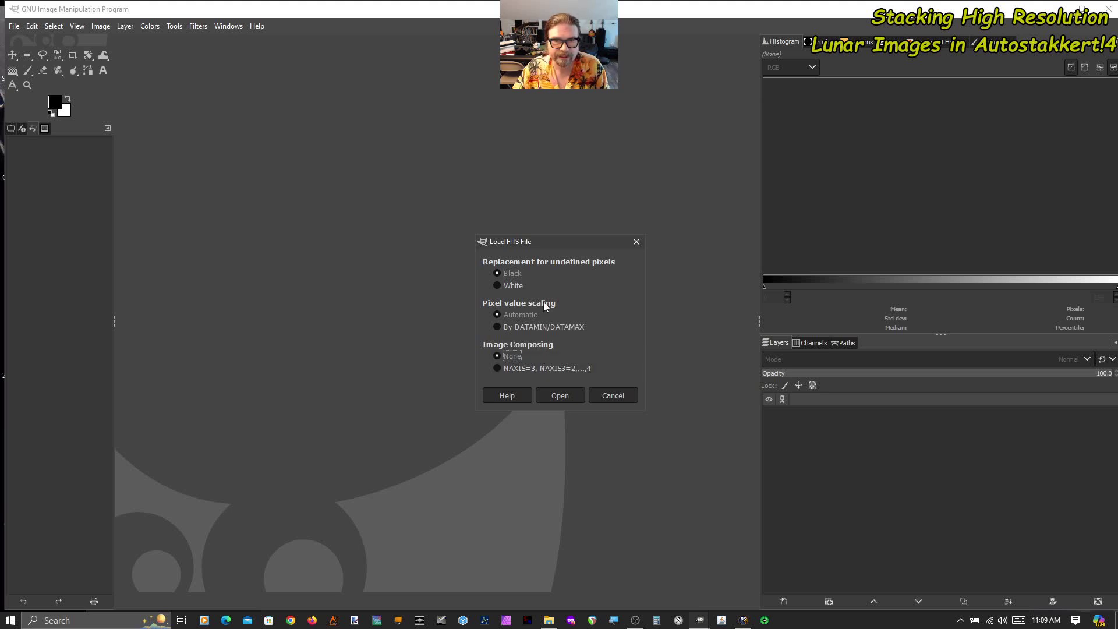
pyautogui.click(498, 367)
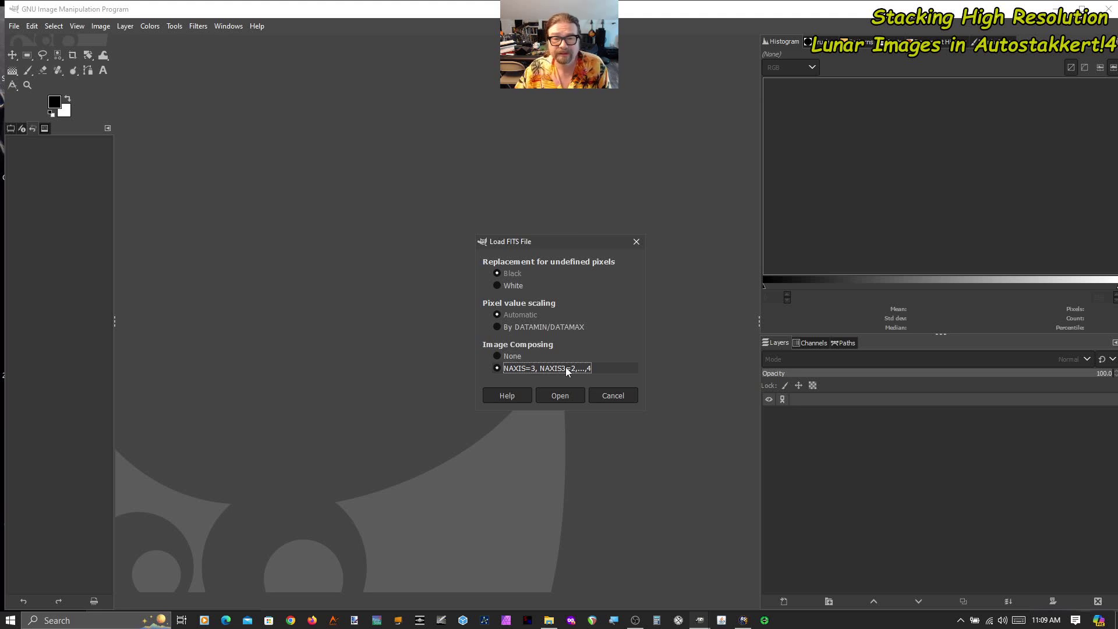
pyautogui.click(560, 395)
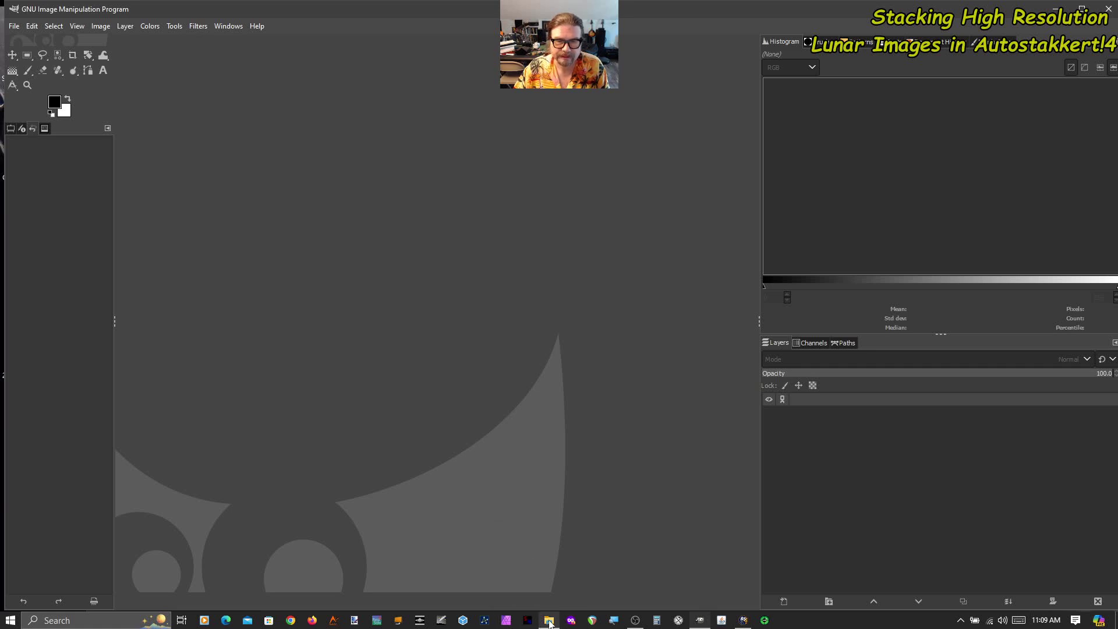
pyautogui.moveTo(548, 621)
pyautogui.click(560, 572)
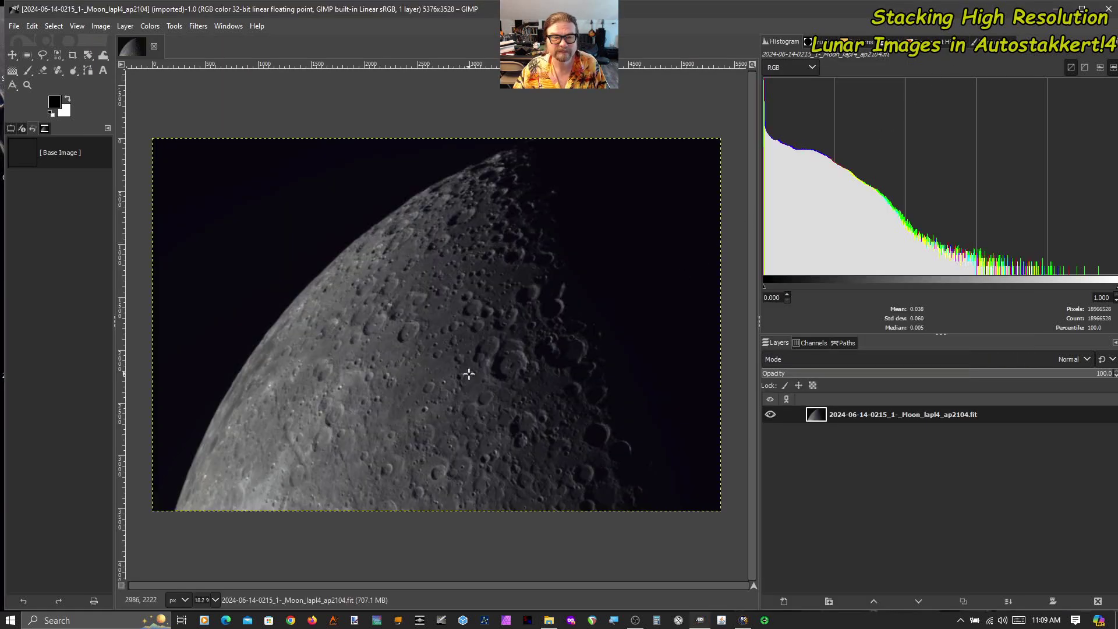
# Examine the crater detail of the stacked Moon image up close and over the whole frame
pyautogui.scroll(4, 498, 357)
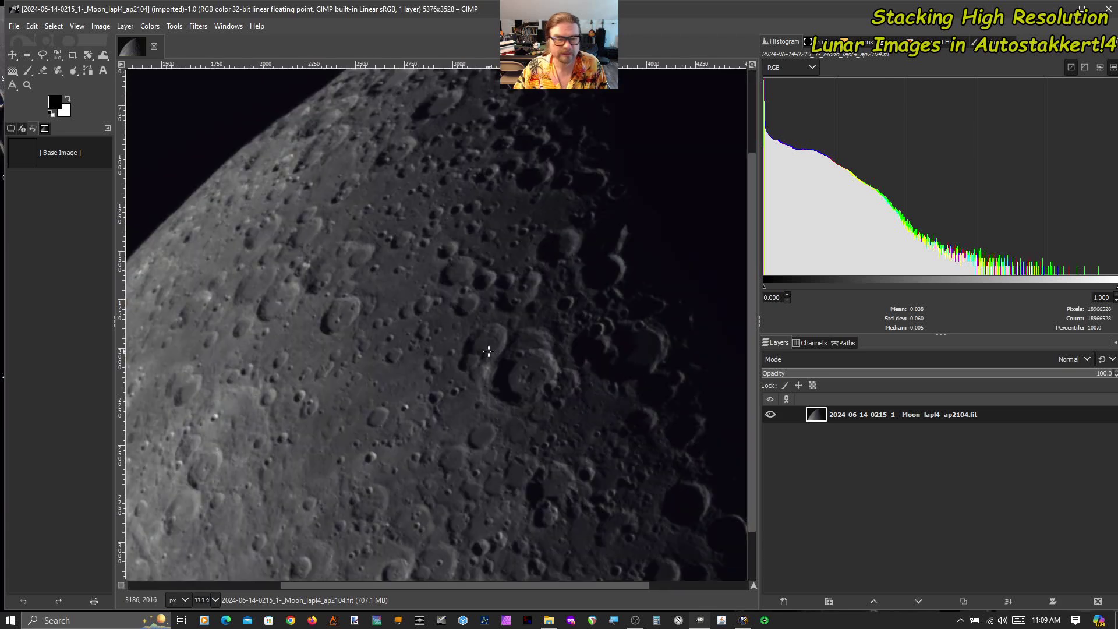
pyautogui.scroll(1, 488, 351)
pyautogui.moveTo(753, 380); pyautogui.dragTo(758, 280)
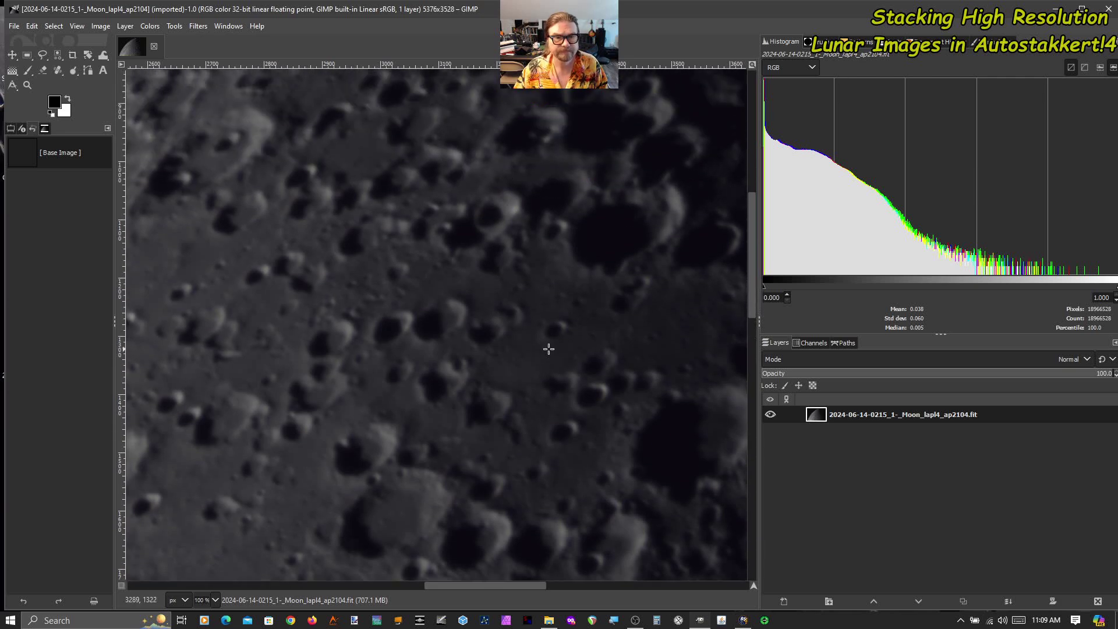
pyautogui.scroll(-7, 548, 349)
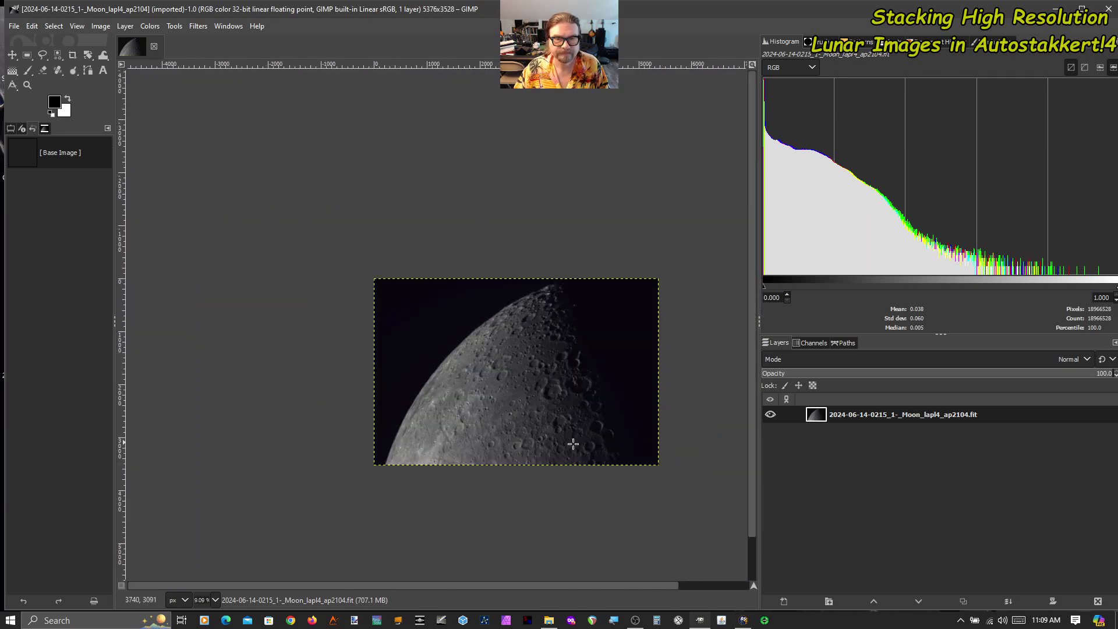
pyautogui.scroll(2, 573, 444)
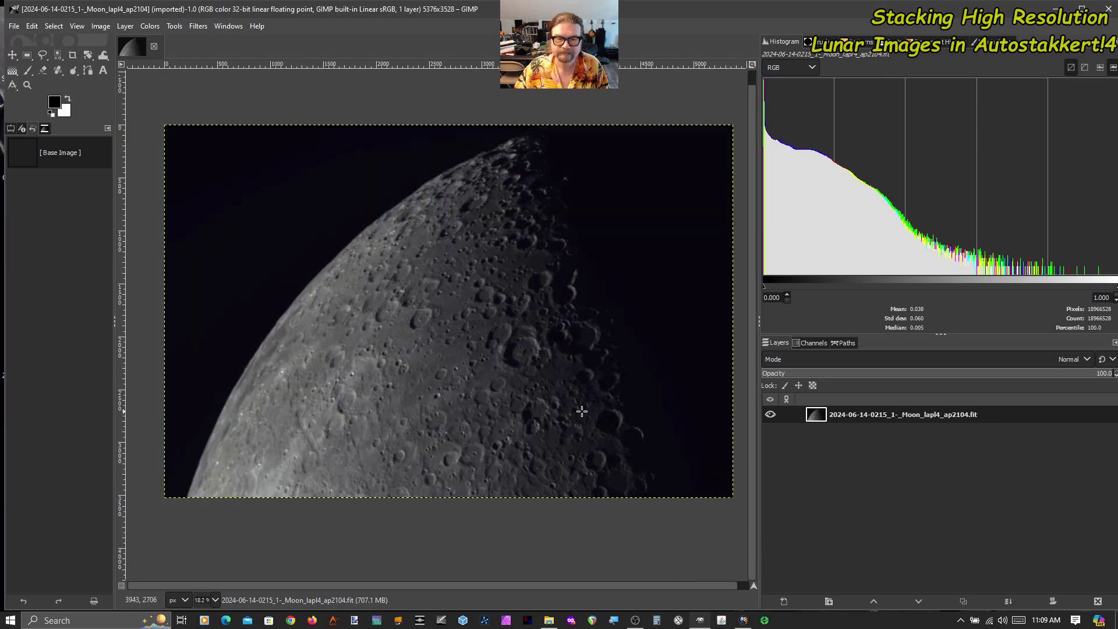